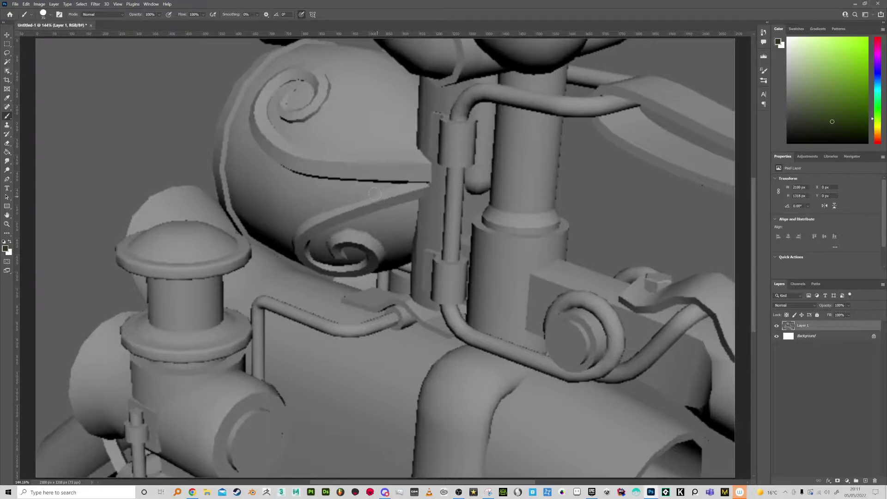
# - Shrink the brush to a fine size and sample a grey from the scroll ornament's outer curve as the foreground colour
pyautogui.press('[')
pyautogui.press('[')
pyautogui.press('[')
pyautogui.press('[')
pyautogui.press('[')
pyautogui.press('[')
pyautogui.press('[')
pyautogui.press('alt')
pyautogui.keyDown('alt'); pyautogui.click(265, 131); pyautogui.keyUp('alt')
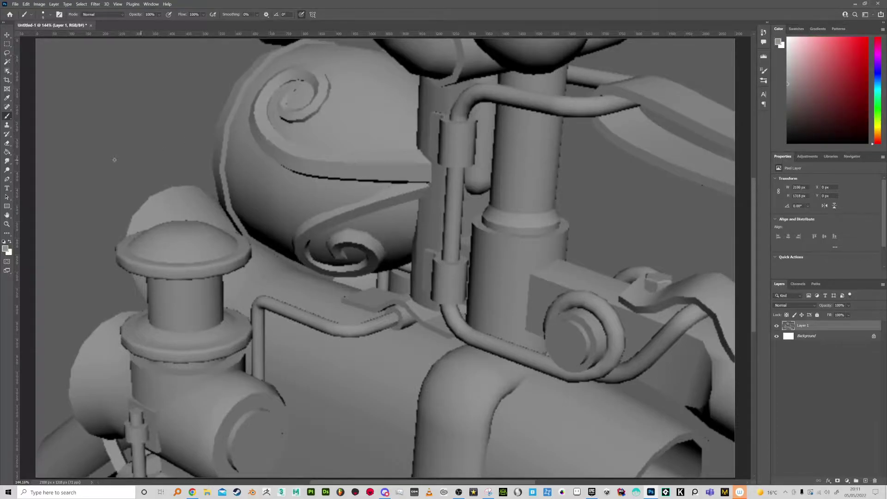
# - Smudge the hard lower edge of the scroll ornament's long arm with a slightly enlarged Smudge brush
pyautogui.click(7, 161)
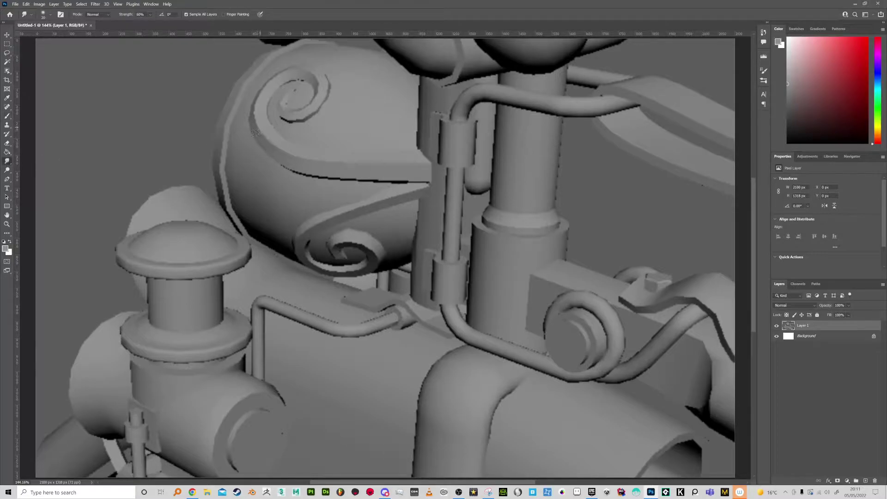
pyautogui.press(']')
pyautogui.press(']')
pyautogui.moveTo(288, 171); pyautogui.dragTo(418, 181)
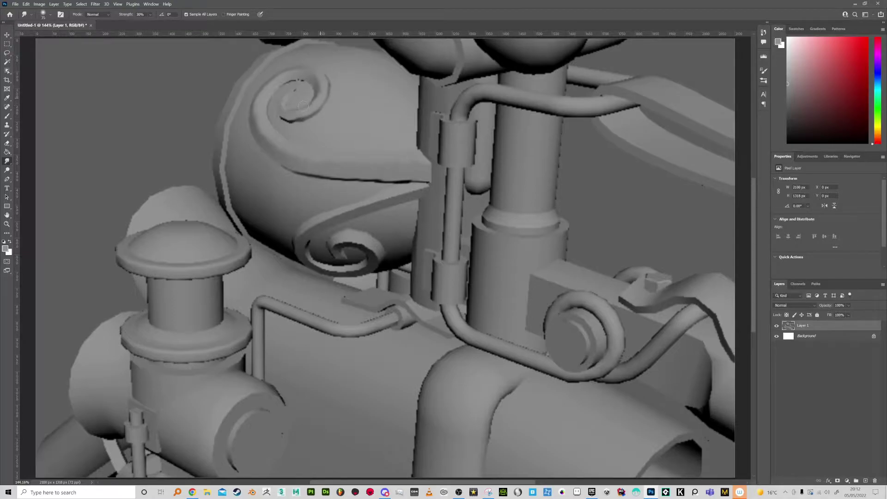
# - Soften the scroll's outer curve, arm and inner curl with the Smudge tool, adjusting the brush size to suit
pyautogui.press('[')
pyautogui.press('[')
pyautogui.press(']')
pyautogui.press(']')
pyautogui.press(']')
pyautogui.moveTo(274, 81)
pyautogui.mouseDown()
pyautogui.moveTo(254, 113)
pyautogui.moveTo(277, 152)
pyautogui.moveTo(346, 163)
pyautogui.mouseUp()
pyautogui.moveTo(415, 178)
pyautogui.mouseDown()
pyautogui.moveTo(289, 166)
pyautogui.moveTo(361, 180)
pyautogui.moveTo(403, 176)
pyautogui.mouseUp()
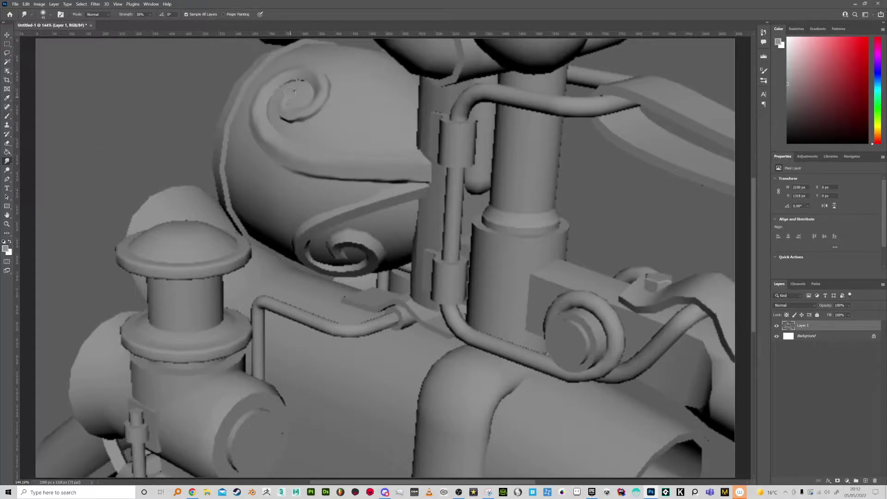
pyautogui.moveTo(290, 92)
pyautogui.mouseDown()
pyautogui.moveTo(284, 119)
pyautogui.moveTo(318, 119)
pyautogui.mouseUp()
pyautogui.moveTo(302, 79)
pyautogui.mouseDown()
pyautogui.moveTo(282, 83)
pyautogui.moveTo(269, 108)
pyautogui.mouseUp()
# - Duplicate Layer 1 and brush a smudged white highlight along the scroll's outer curve on the copy
pyautogui.click(7, 116)
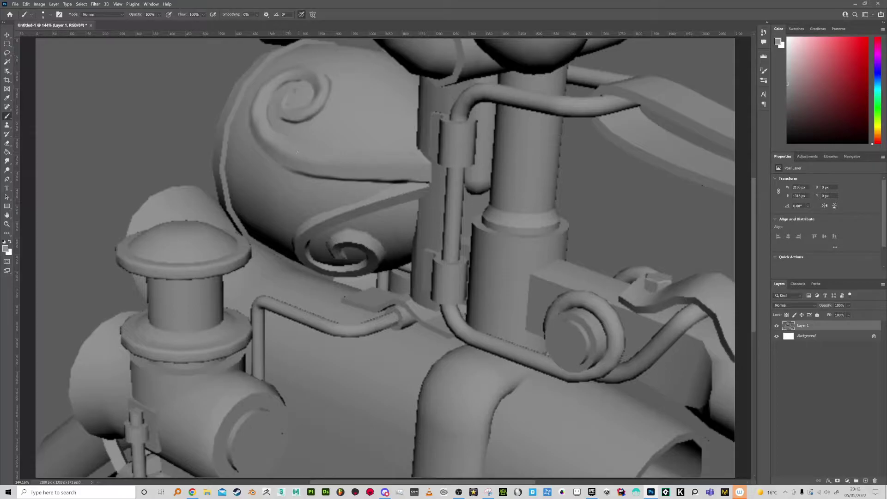
pyautogui.moveTo(822, 327); pyautogui.dragTo(865, 480)
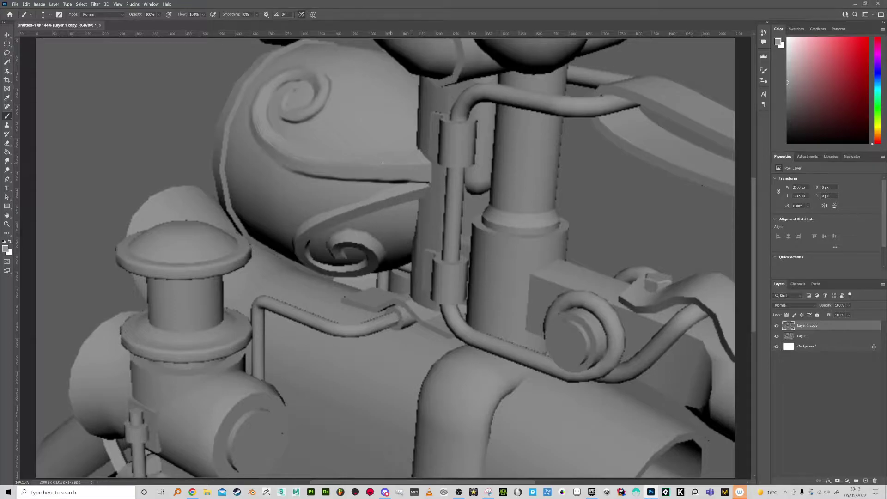
pyautogui.press('x')
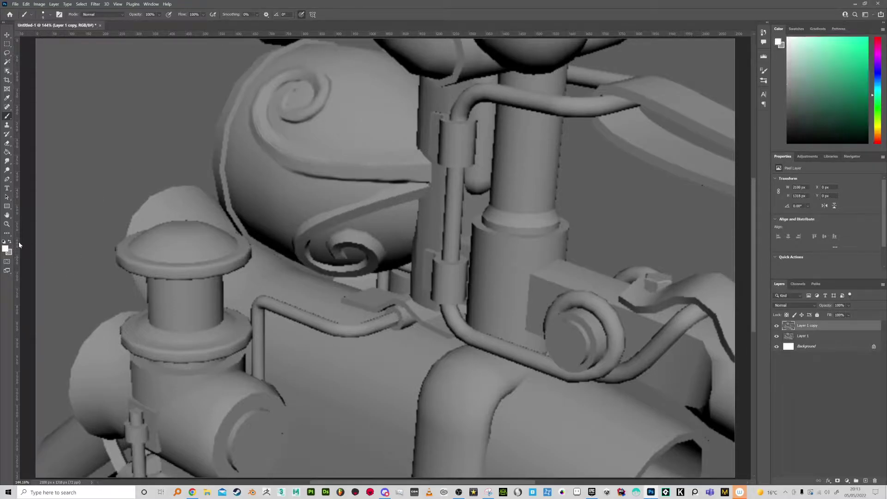
pyautogui.moveTo(262, 136); pyautogui.dragTo(257, 99)
pyautogui.moveTo(265, 139)
pyautogui.mouseDown()
pyautogui.moveTo(277, 146)
pyautogui.moveTo(254, 124)
pyautogui.moveTo(256, 96)
pyautogui.moveTo(255, 124)
pyautogui.mouseUp()
pyautogui.click(8, 162)
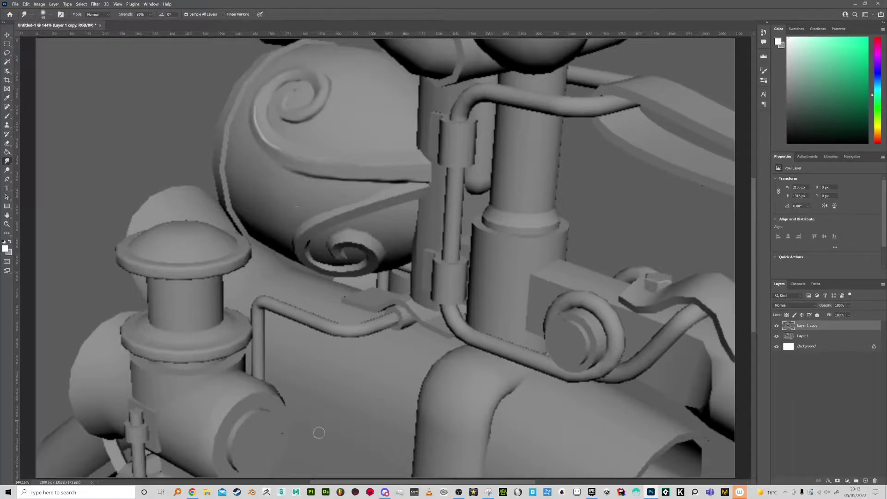
# - Launch 3ds Max and meanwhile paint a white highlight along the lower-left cylinder's front rim, blending it with the Smudge tool
pyautogui.click(282, 492)
pyautogui.press('b')
pyautogui.moveTo(227, 407); pyautogui.dragTo(214, 436)
pyautogui.moveTo(231, 402); pyautogui.dragTo(211, 445)
pyautogui.click(7, 161)
pyautogui.moveTo(232, 395); pyautogui.dragTo(210, 425)
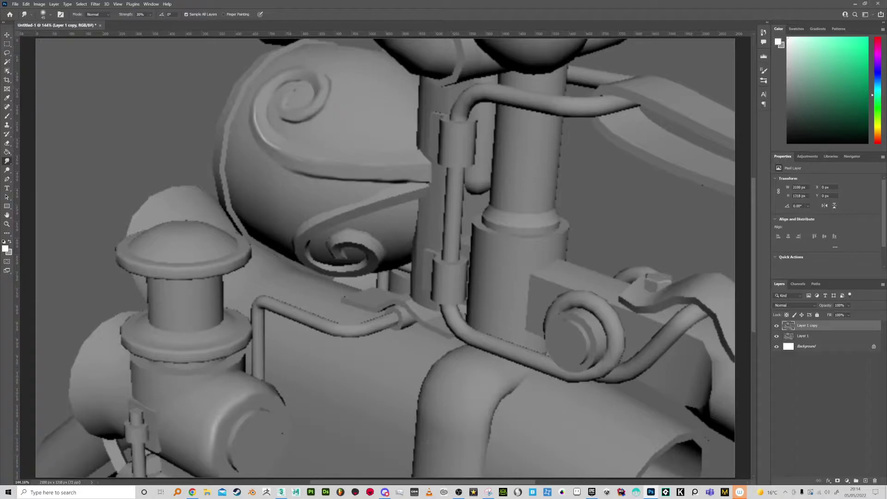
# - Switch to 3ds Max, maximise the perspective view and create a box with a base of about 44 by 21 cm
pyautogui.click(282, 492)
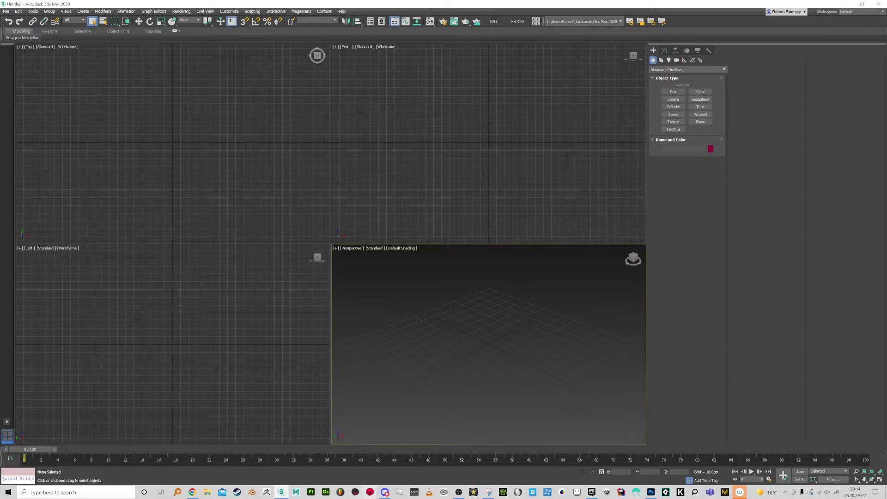
pyautogui.hotkey('alt', 'w')
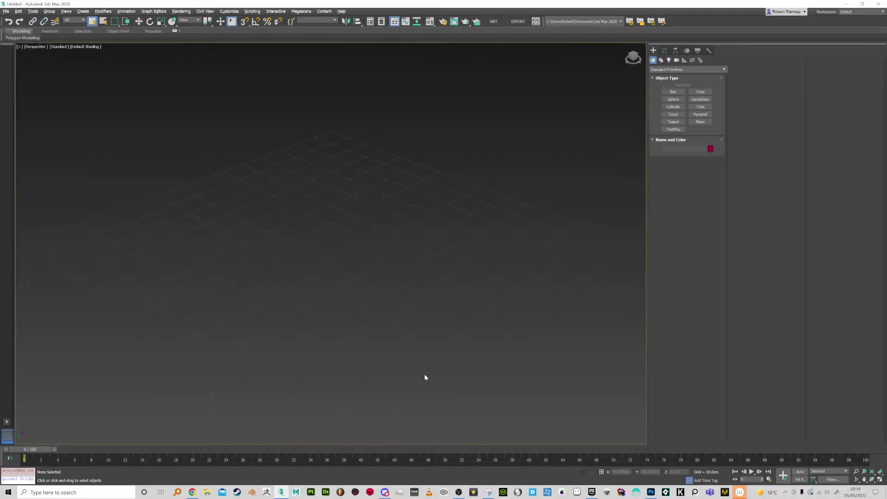
pyautogui.click(673, 91)
pyautogui.moveTo(351, 223); pyautogui.dragTo(318, 287)
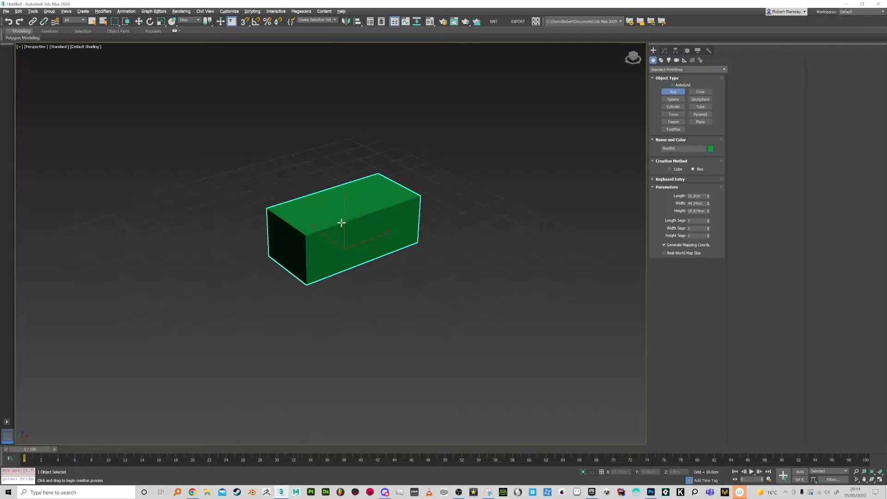
pyautogui.scroll(4, 347, 210)
pyautogui.hotkey('alt', 'Tab')
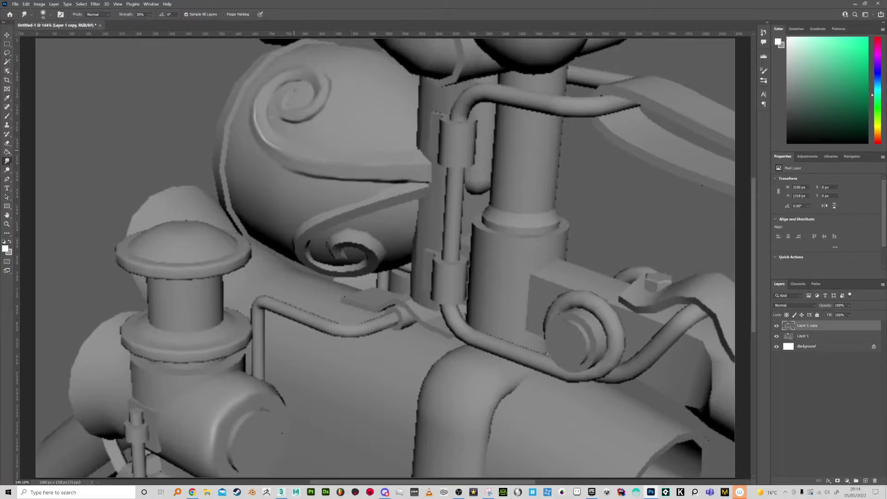
pyautogui.hotkey('alt', 'Tab')
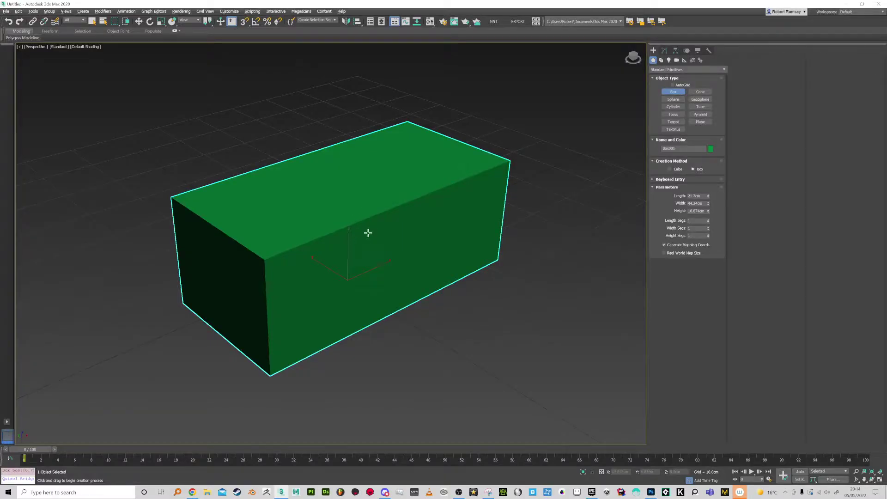
pyautogui.keyDown('alt'); pyautogui.moveTo(355, 253); pyautogui.dragTo(362, 247, button='middle'); pyautogui.keyUp('alt')
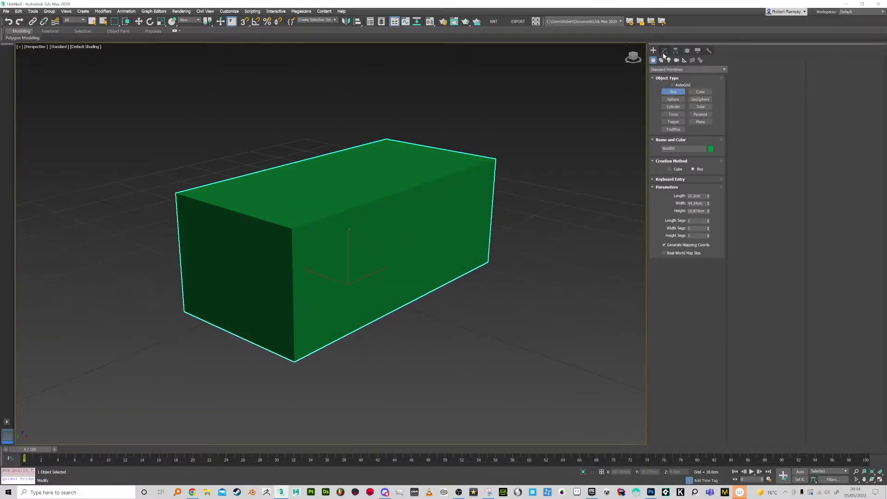
# - Rename the box as Box_Low and set its X and Y positions to 0
pyautogui.click(664, 50)
pyautogui.click(683, 61)
pyautogui.write('B')
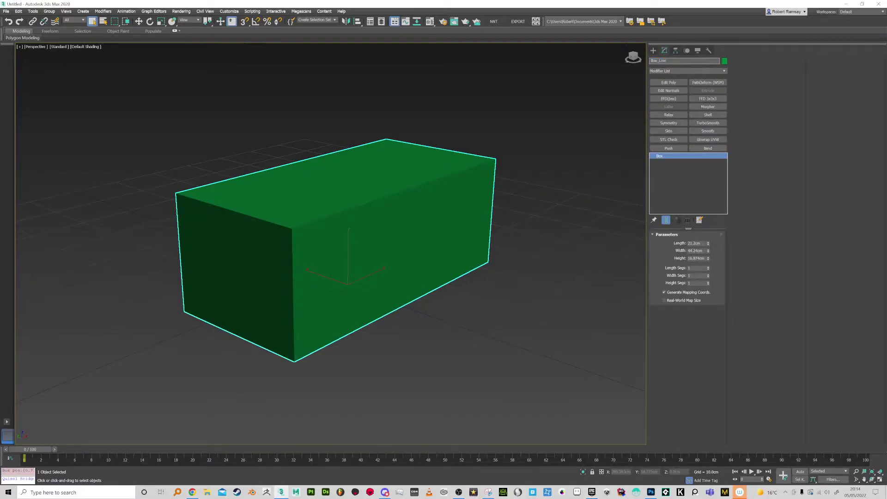
pyautogui.press('Return')
pyautogui.moveTo(508, 270); pyautogui.dragTo(499, 268, button='middle')
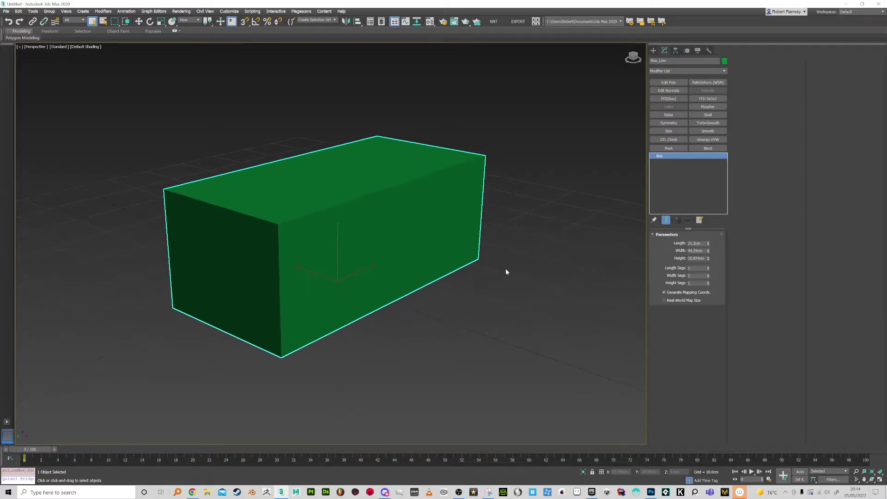
pyautogui.press('w')
pyautogui.rightClick(633, 472)
pyautogui.rightClick(661, 472)
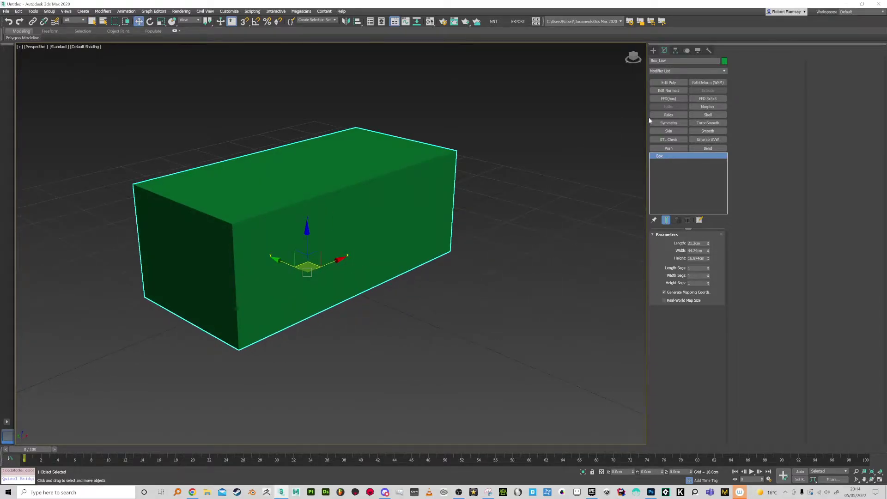
# - Add an Unwrap UVW modifier to Box_Low and apply Flatten Mapping with the default settings in the UV editor
pyautogui.click(709, 139)
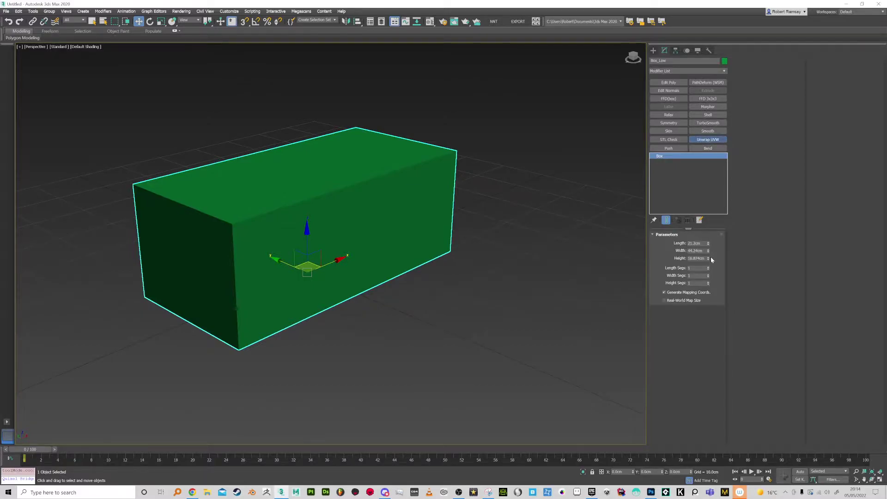
pyautogui.click(698, 383)
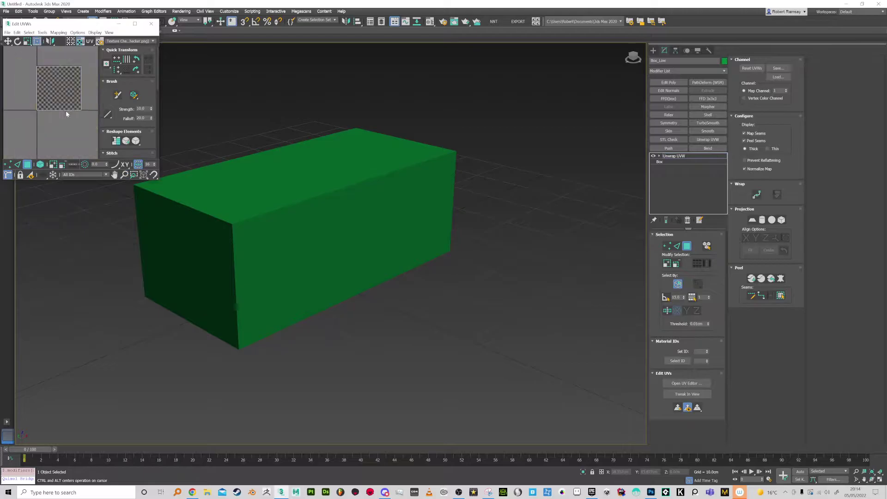
pyautogui.click(59, 32)
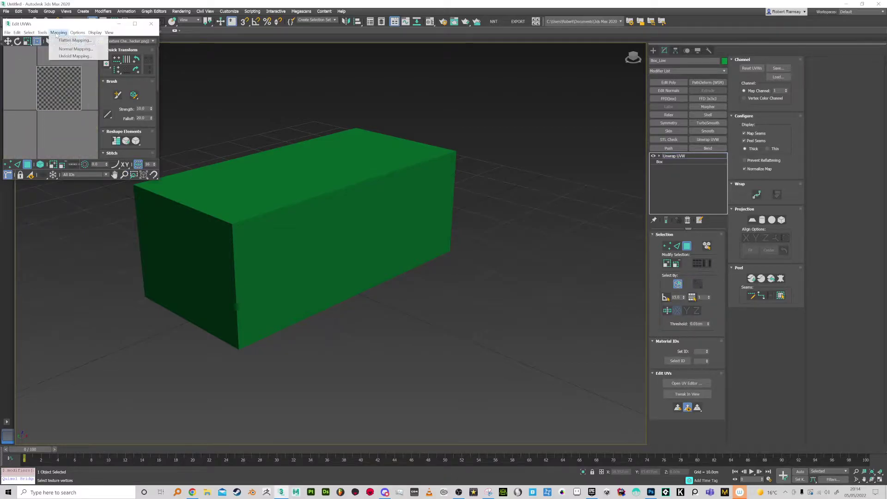
pyautogui.click(64, 41)
pyautogui.click(96, 57)
# - Pack the flattened UV elements with rescaling and 0.02 padding, inspect the gaps between them and close the UV editor
pyautogui.scroll(-3, 102, 129)
pyautogui.scroll(-2, 104, 122)
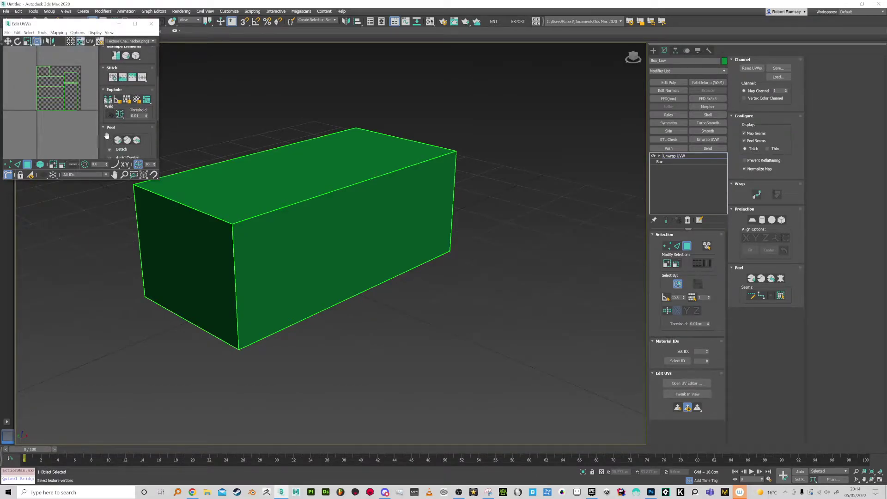
pyautogui.scroll(-2, 106, 111)
pyautogui.scroll(-3, 107, 97)
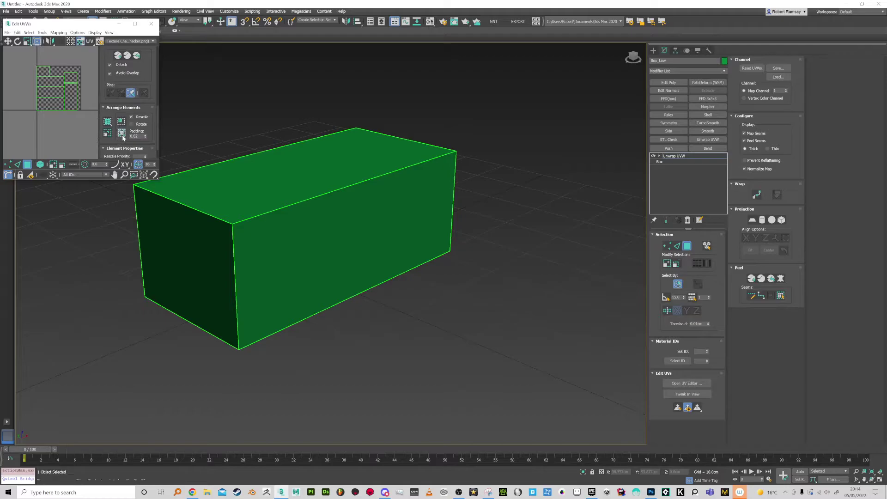
pyautogui.click(121, 133)
pyautogui.scroll(2, 79, 111)
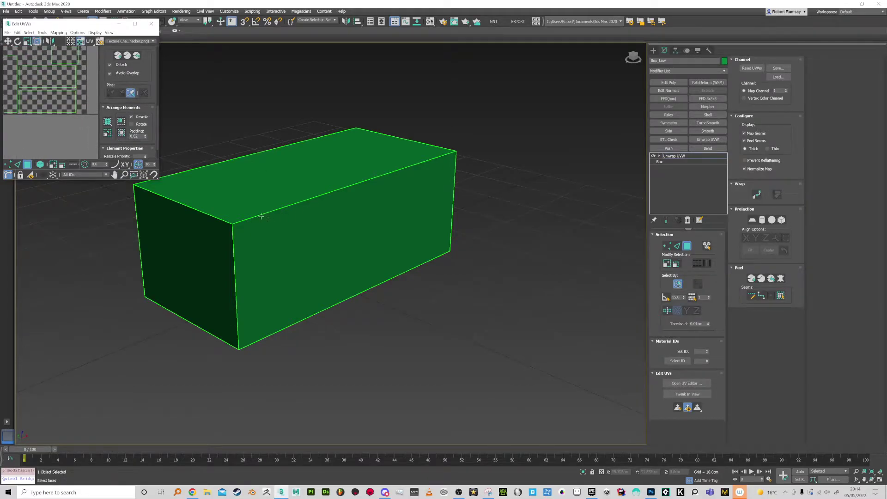
pyautogui.moveTo(294, 195); pyautogui.dragTo(390, 216, button='middle')
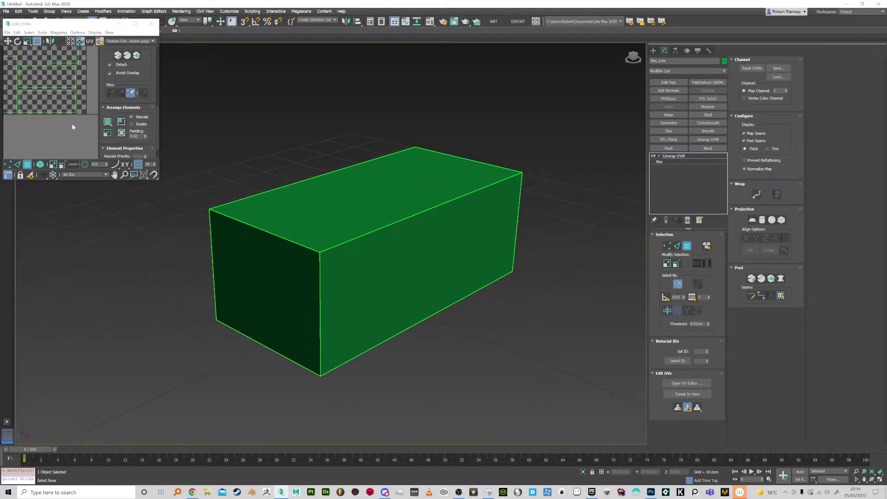
pyautogui.scroll(2, 53, 104)
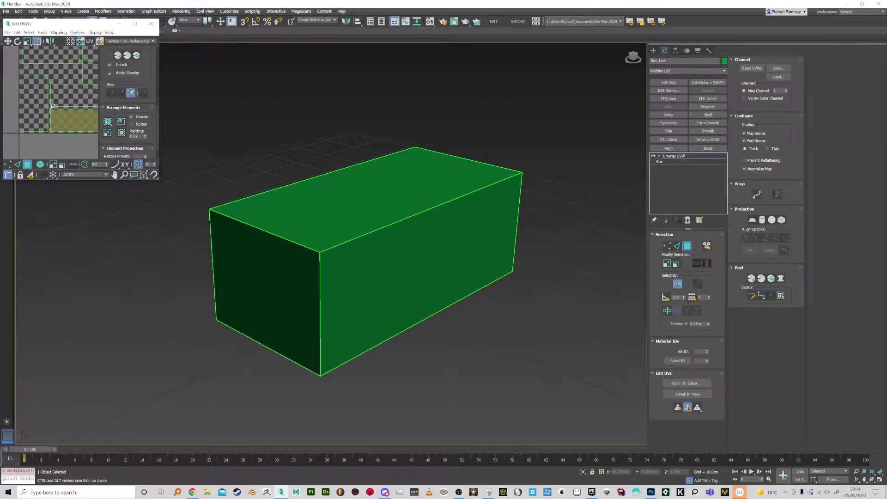
pyautogui.scroll(4, 52, 109)
pyautogui.scroll(-2, 57, 105)
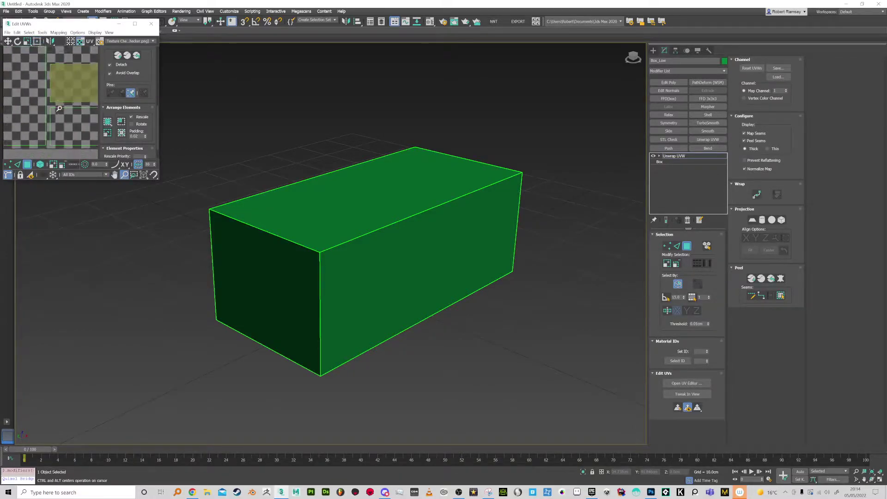
pyautogui.click(150, 26)
# - Collapse the modifier stack, convert the box to Editable Poly and rename it as Box_Low_HE
pyautogui.rightClick(671, 158)
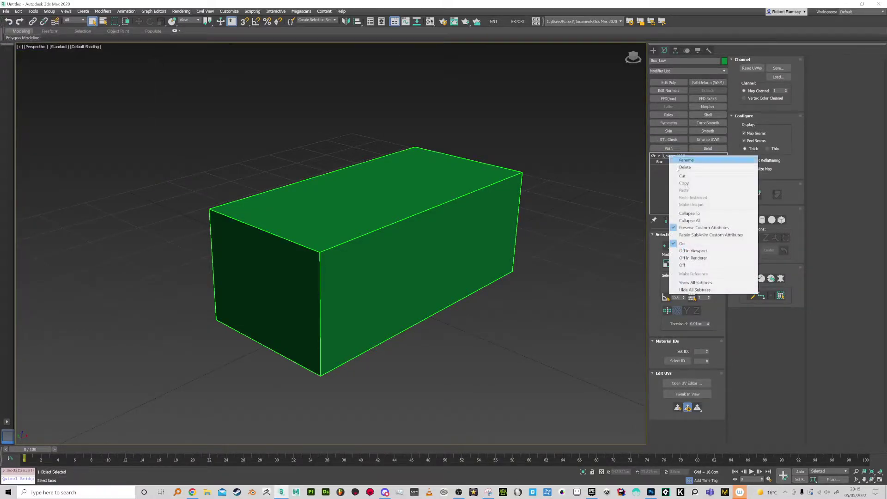
pyautogui.click(687, 214)
pyautogui.click(474, 275)
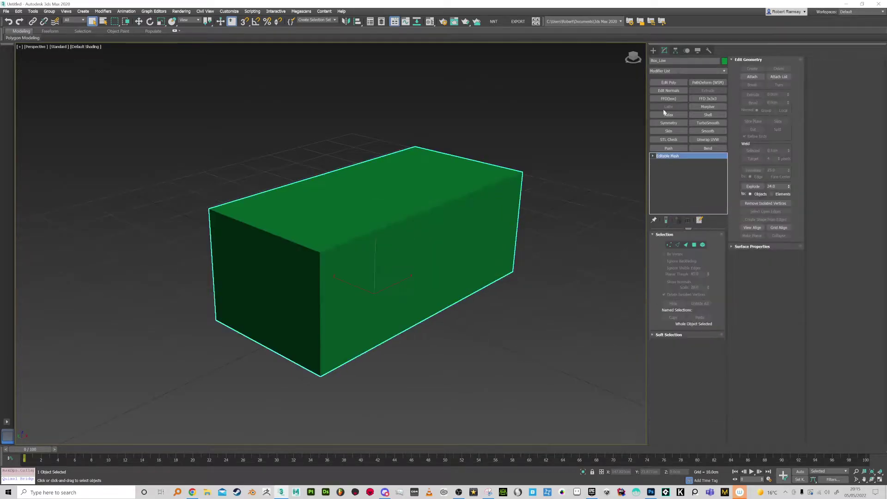
pyautogui.rightClick(668, 156)
pyautogui.click(687, 203)
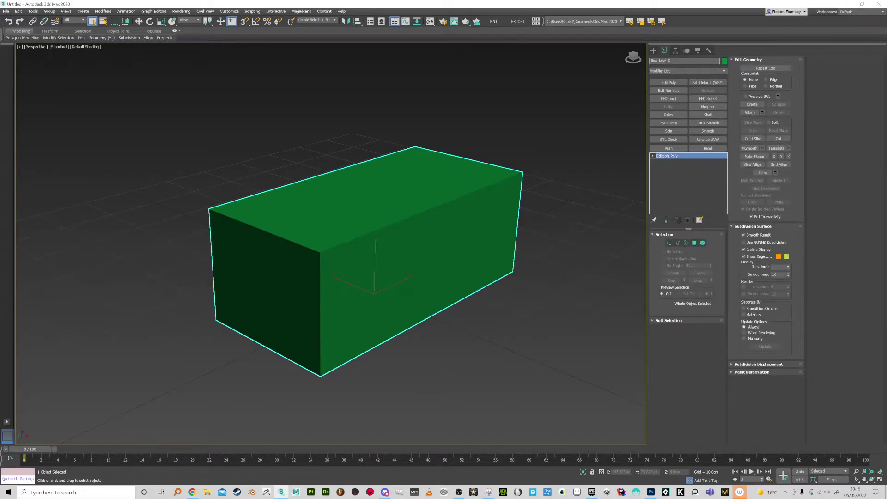
pyautogui.write('Box_Low_HE')
# - Clone Box_Low_HE as a copy alongside the original on the Y axis and name it Box_High
pyautogui.scroll(-2, 388, 249)
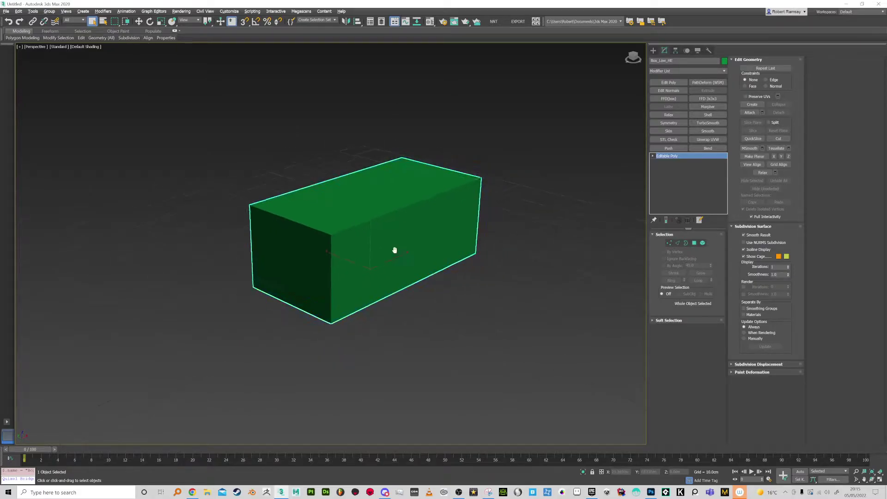
pyautogui.press('w')
pyautogui.moveTo(321, 253)
pyautogui.keyDown('shift'); pyautogui.mouseDown()
pyautogui.moveTo(439, 283)
pyautogui.moveTo(449, 298)
pyautogui.mouseUp(); pyautogui.keyUp('shift')
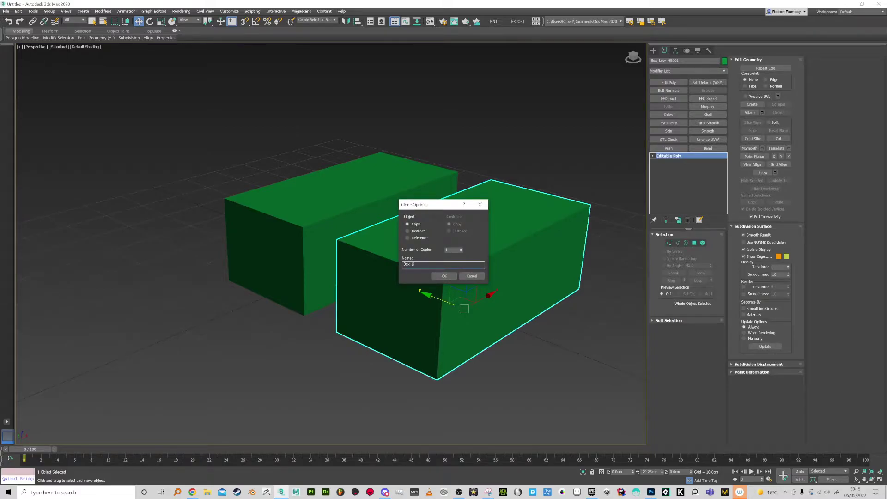
pyautogui.press('Return')
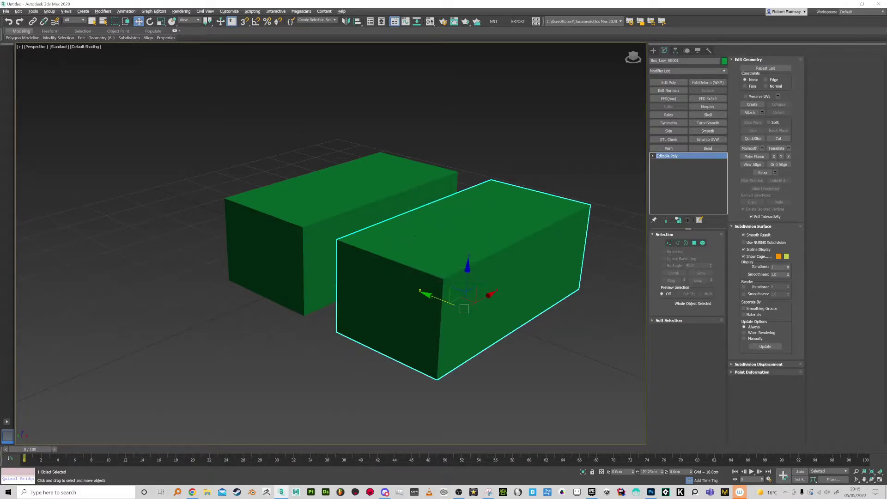
pyautogui.scroll(4, 523, 211)
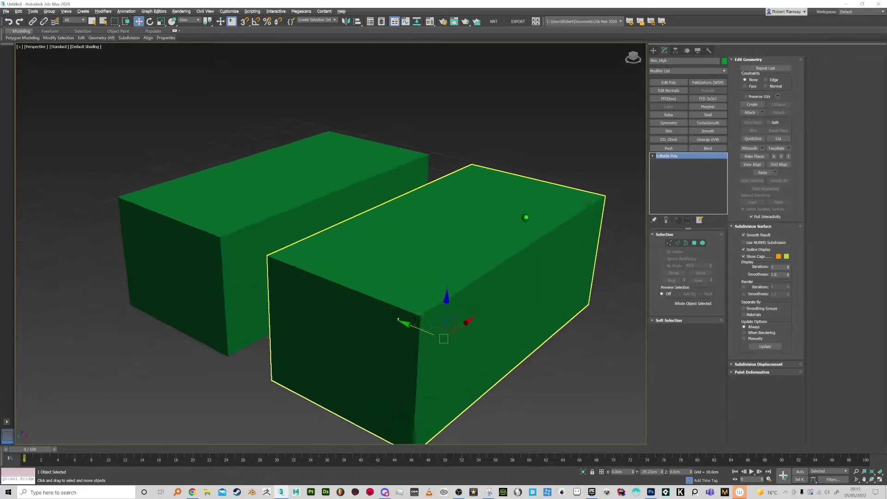
# - Show edged faces and insert support edge loops on Box_High with SwiftLoop, close to the edges meeting at the front corner
pyautogui.press('F4')
pyautogui.hotkey('alt', '1')
pyautogui.click(396, 336)
pyautogui.click(394, 337)
pyautogui.click(223, 265)
pyautogui.moveTo(415, 389); pyautogui.dragTo(501, 293, button='middle')
pyautogui.scroll(3, 498, 259)
pyautogui.scroll(-3, 497, 258)
pyautogui.keyDown('alt'); pyautogui.moveTo(522, 211); pyautogui.dragTo(434, 243, button='middle'); pyautogui.keyUp('alt')
pyautogui.scroll(4, 416, 226)
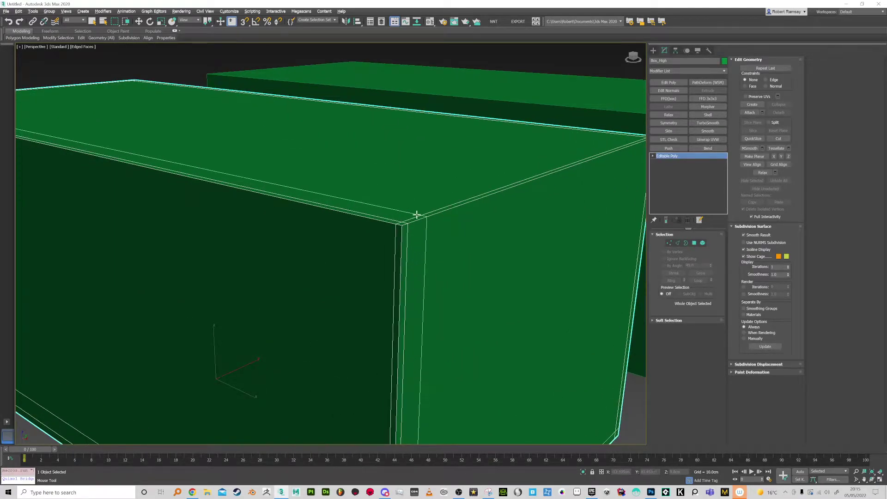
pyautogui.scroll(-2, 407, 224)
pyautogui.click(405, 226)
# - Insert a second set of SwiftLoop edge loops on Box_High slightly further in from its edges, including one at the far end
pyautogui.moveTo(431, 346); pyautogui.dragTo(439, 248, button='middle')
pyautogui.scroll(-2, 420, 396)
pyautogui.keyDown('alt'); pyautogui.moveTo(420, 396); pyautogui.dragTo(410, 373, button='middle'); pyautogui.keyUp('alt')
pyautogui.keyDown('alt'); pyautogui.moveTo(379, 325); pyautogui.dragTo(428, 298, button='middle'); pyautogui.keyUp('alt')
pyautogui.scroll(-2, 427, 298)
pyautogui.moveTo(300, 291); pyautogui.dragTo(360, 287, button='middle')
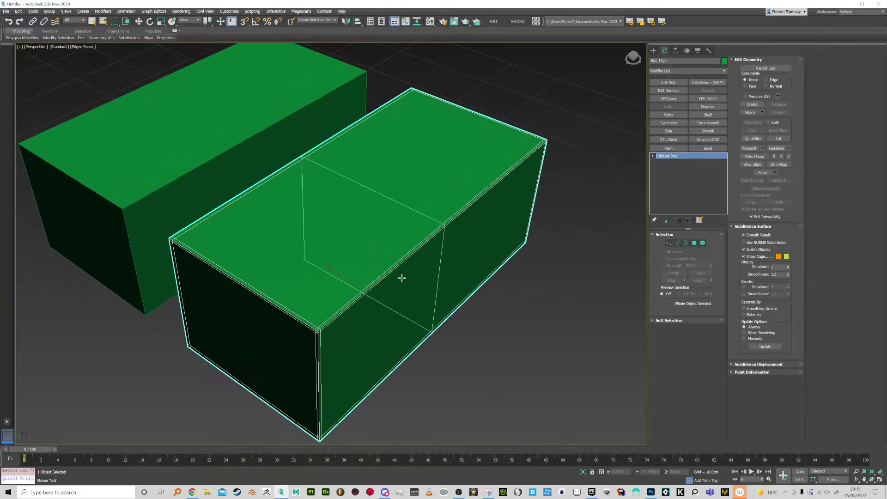
pyautogui.click(337, 312)
pyautogui.click(298, 319)
pyautogui.click(185, 253)
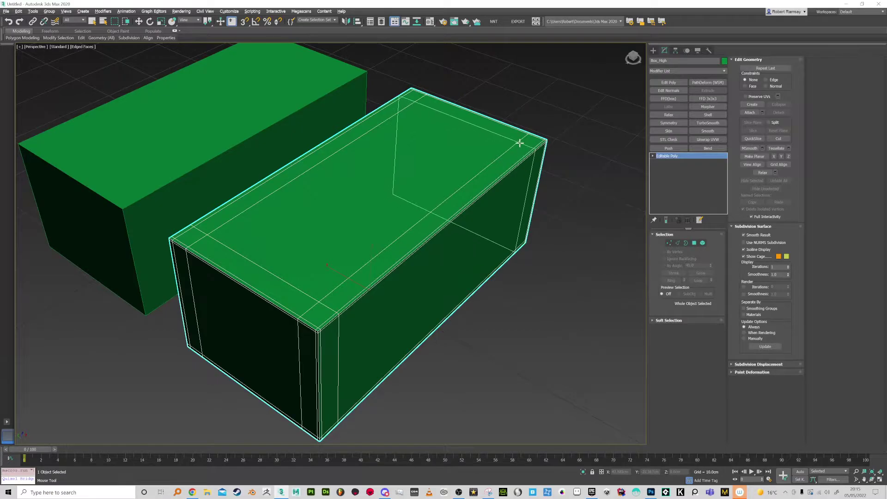
pyautogui.click(519, 143)
pyautogui.keyDown('alt'); pyautogui.moveTo(541, 165); pyautogui.dragTo(557, 224, button='middle'); pyautogui.keyUp('alt')
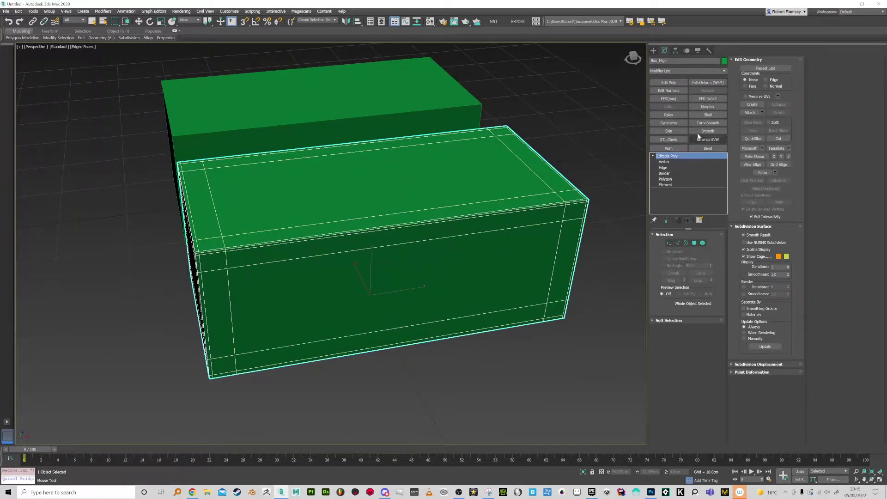
# - Add a TurboSmooth modifier to Box_High, hide the edged faces and set the iterations to 2
pyautogui.click(708, 123)
pyautogui.keyDown('alt'); pyautogui.moveTo(603, 176); pyautogui.dragTo(567, 224, button='middle'); pyautogui.keyUp('alt')
pyautogui.press('F4')
pyautogui.scroll(3, 401, 276)
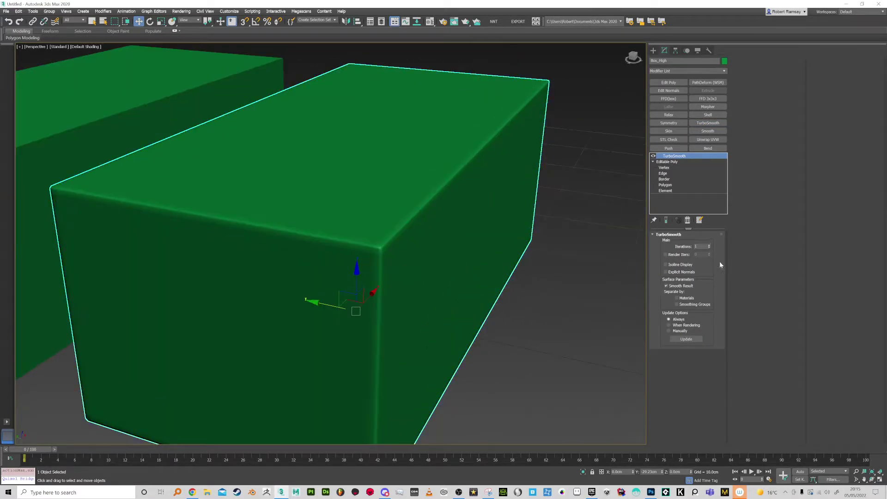
pyautogui.click(709, 245)
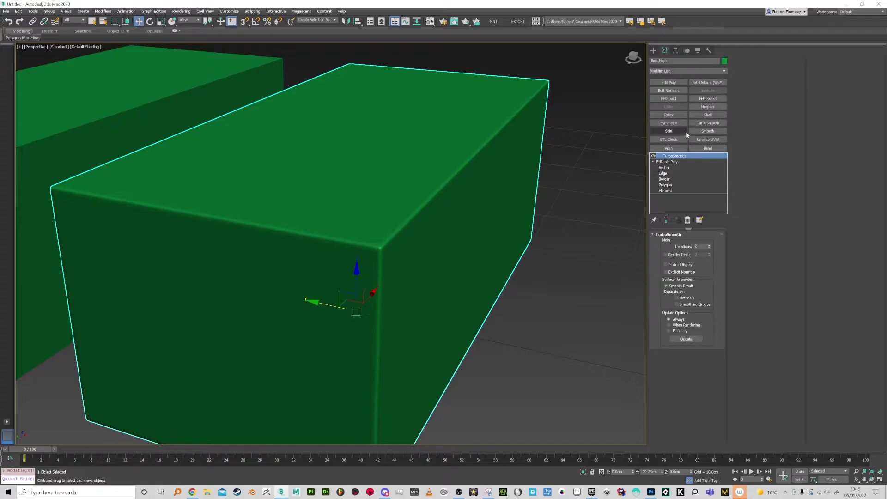
# - Add a Relax modifier with a relax value of 0.75 to Box_High and a second TurboSmooth above it
pyautogui.click(680, 116)
pyautogui.moveTo(711, 242)
pyautogui.mouseDown()
pyautogui.moveTo(711, 231)
pyautogui.moveTo(711, 245)
pyautogui.mouseUp()
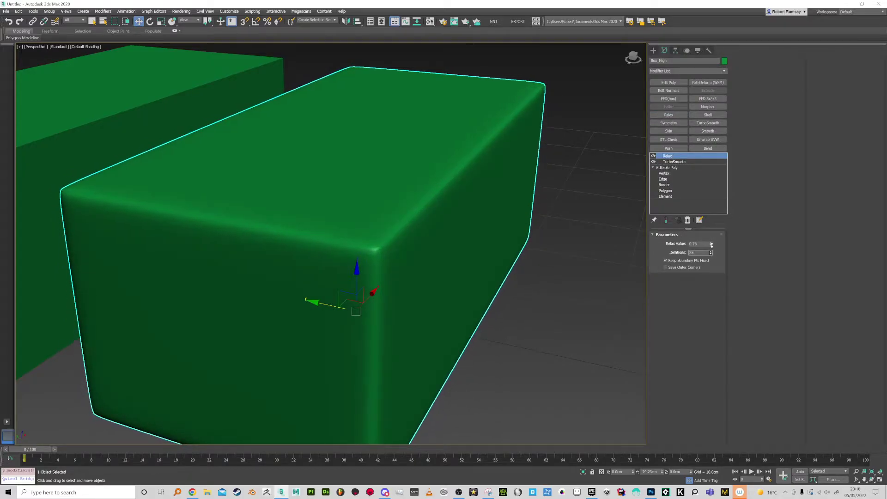
pyautogui.click(708, 123)
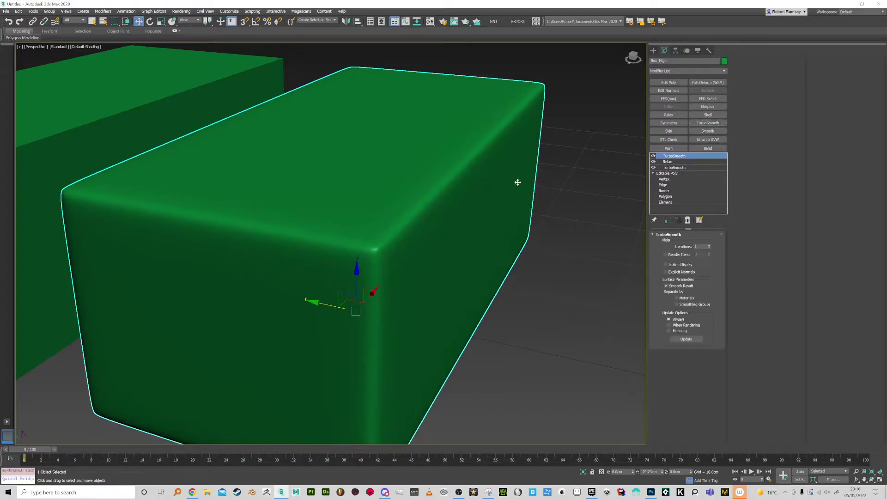
# - Collapse Box_High's modifier stack and convert the resulting mesh to Editable Poly
pyautogui.scroll(-3, 543, 204)
pyautogui.rightClick(693, 157)
pyautogui.click(714, 211)
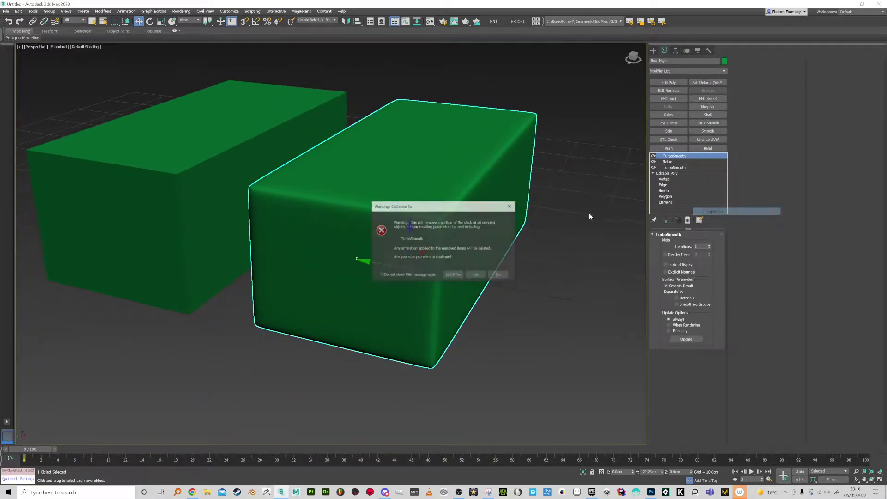
pyautogui.click(474, 274)
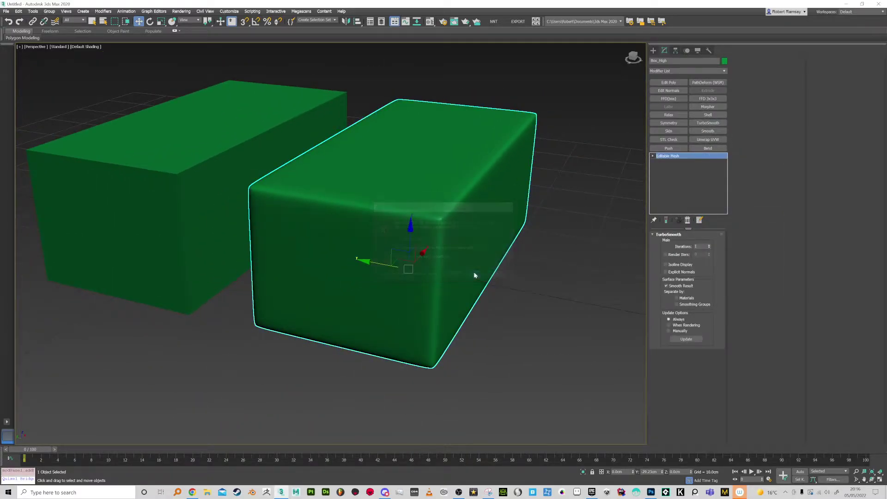
pyautogui.rightClick(660, 158)
pyautogui.click(680, 207)
# - Clone Box_Low_HE as a copy on its opposite side from Box_High and name it Box_Low_SE
pyautogui.keyDown('alt'); pyautogui.moveTo(431, 191); pyautogui.dragTo(355, 253, button='middle'); pyautogui.keyUp('alt')
pyautogui.click(355, 253)
pyautogui.keyDown('shift'); pyautogui.moveTo(281, 260); pyautogui.dragTo(137, 285); pyautogui.keyUp('shift')
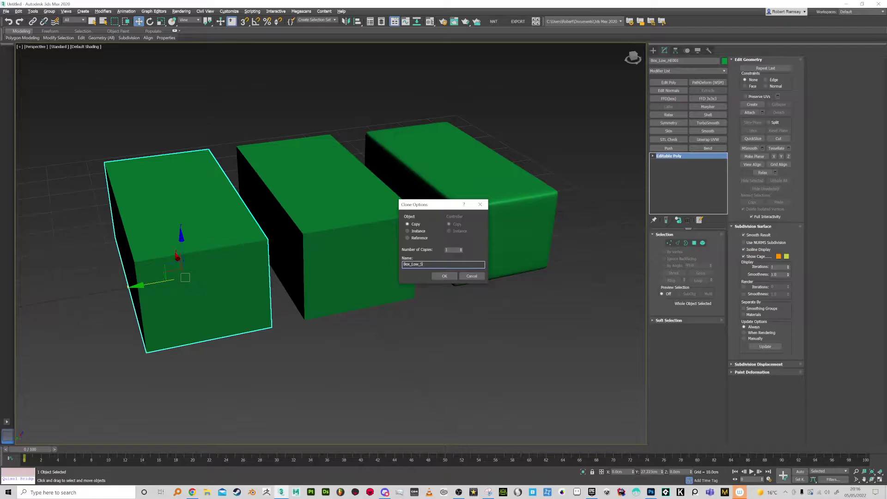
pyautogui.press('Return')
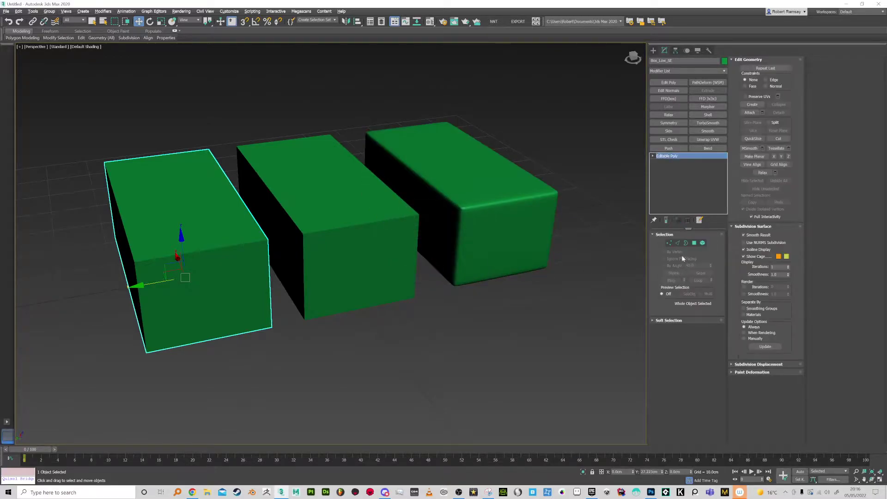
# - Make all twelve edges of Box_Low_SE smooth and inspect its shading beside the other boxes
pyautogui.click(678, 243)
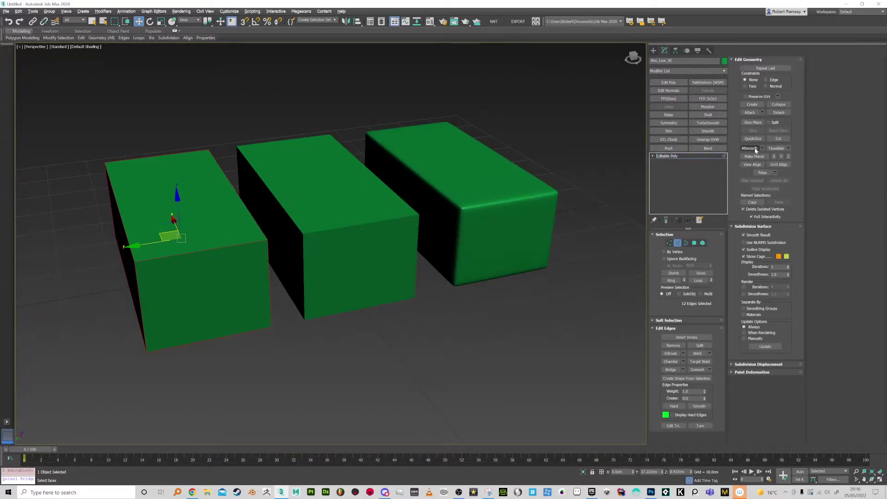
pyautogui.click(693, 407)
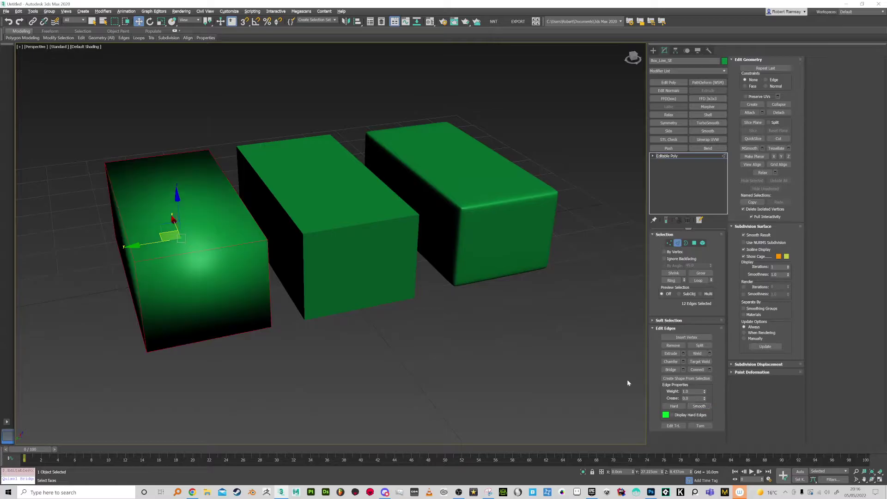
pyautogui.moveTo(360, 296)
pyautogui.keyDown('alt'); pyautogui.mouseDown(button='middle')
pyautogui.moveTo(410, 303)
pyautogui.moveTo(401, 321)
pyautogui.moveTo(426, 314)
pyautogui.moveTo(421, 353)
pyautogui.moveTo(408, 301)
pyautogui.moveTo(422, 290)
pyautogui.mouseUp(button='middle'); pyautogui.keyUp('alt')
pyautogui.click(401, 321)
pyautogui.scroll(3, 422, 290)
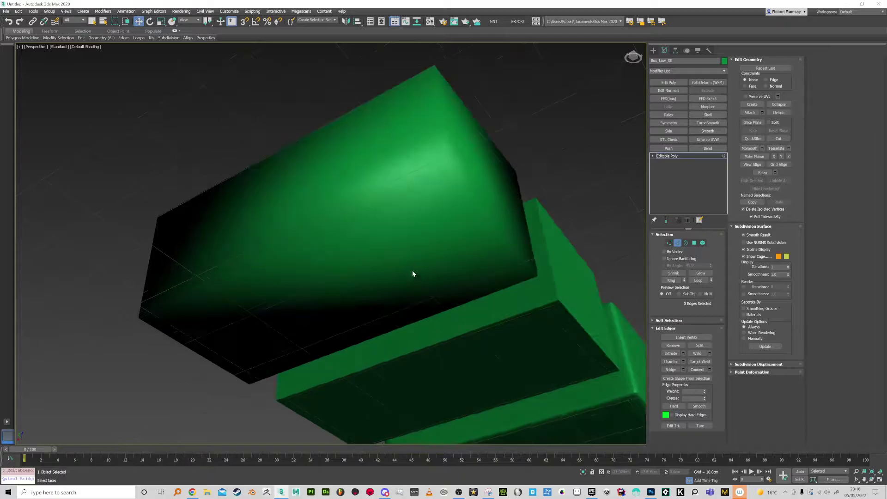
pyautogui.keyDown('alt'); pyautogui.moveTo(429, 234); pyautogui.dragTo(414, 271, button='middle'); pyautogui.keyUp('alt')
pyautogui.scroll(-3, 425, 260)
pyautogui.keyDown('alt'); pyautogui.moveTo(501, 275); pyautogui.dragTo(498, 264, button='middle'); pyautogui.keyUp('alt')
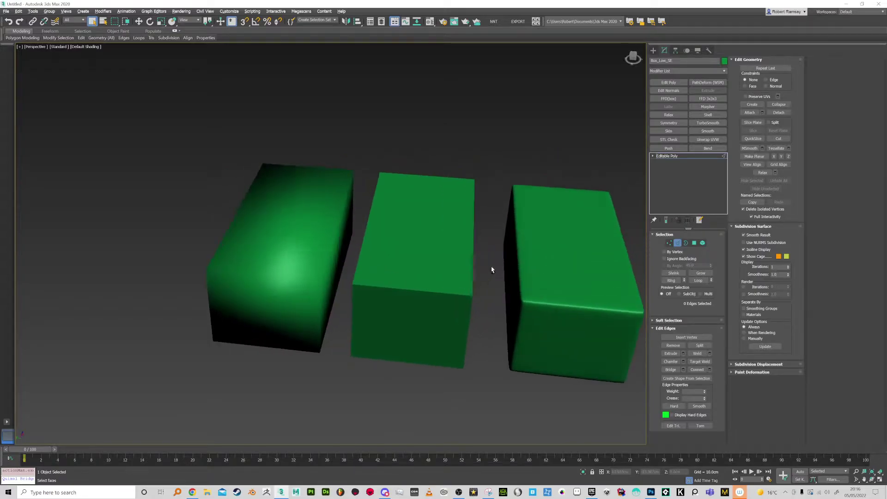
# - Leave edge editing, select all three boxes and move them to the same position so they overlap exactly
pyautogui.click(653, 157)
pyautogui.click(668, 156)
pyautogui.moveTo(217, 143); pyautogui.dragTo(610, 415)
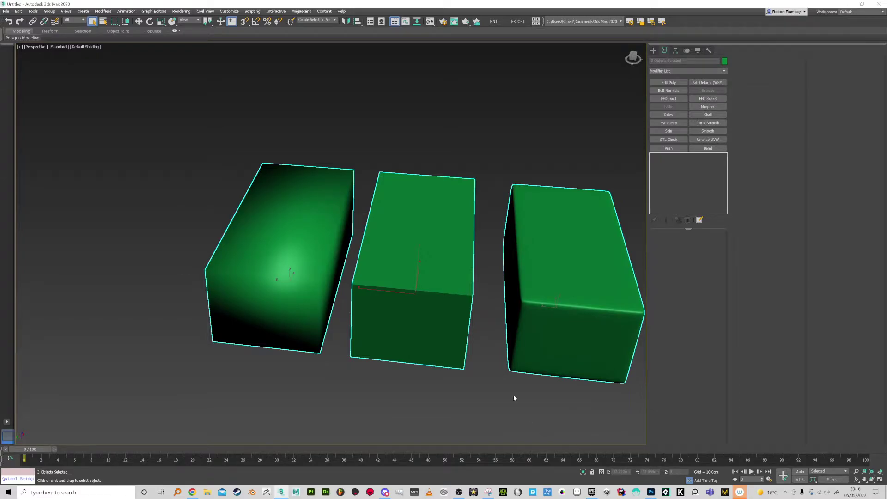
pyautogui.scroll(1, 514, 396)
pyautogui.press('w')
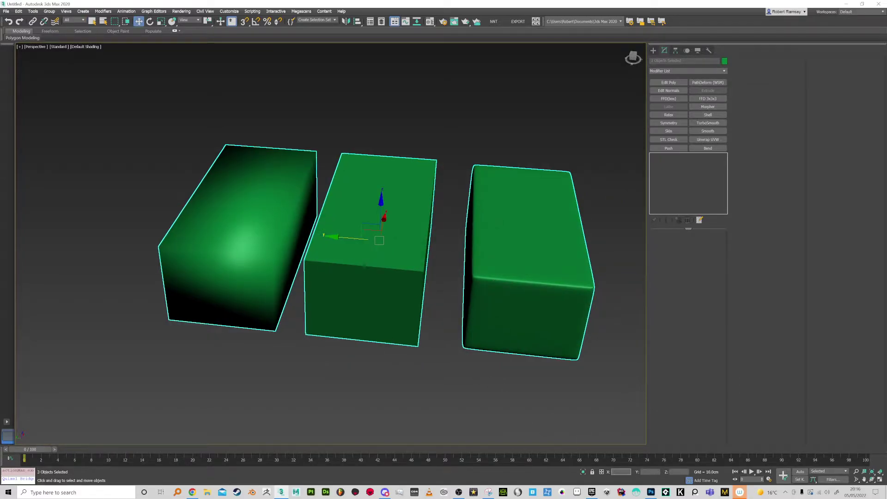
pyautogui.press('Return')
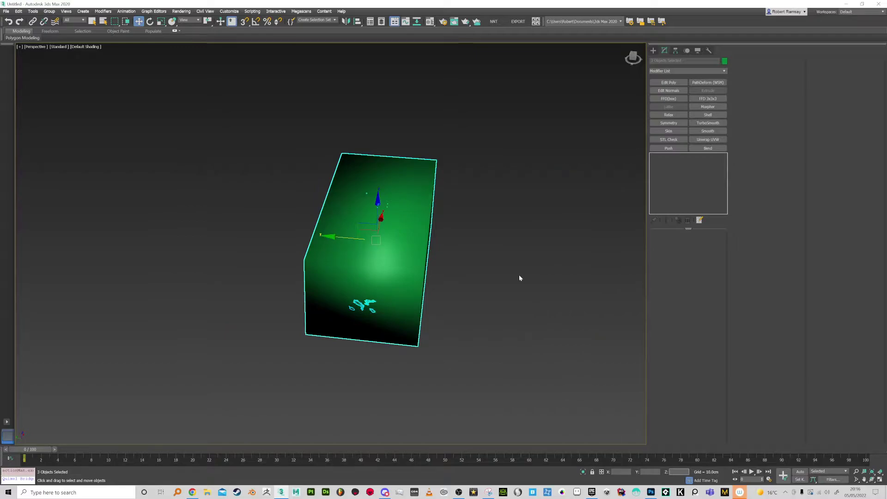
pyautogui.keyDown('alt'); pyautogui.moveTo(512, 251); pyautogui.dragTo(378, 95, button='middle'); pyautogui.keyUp('alt')
pyautogui.press('q')
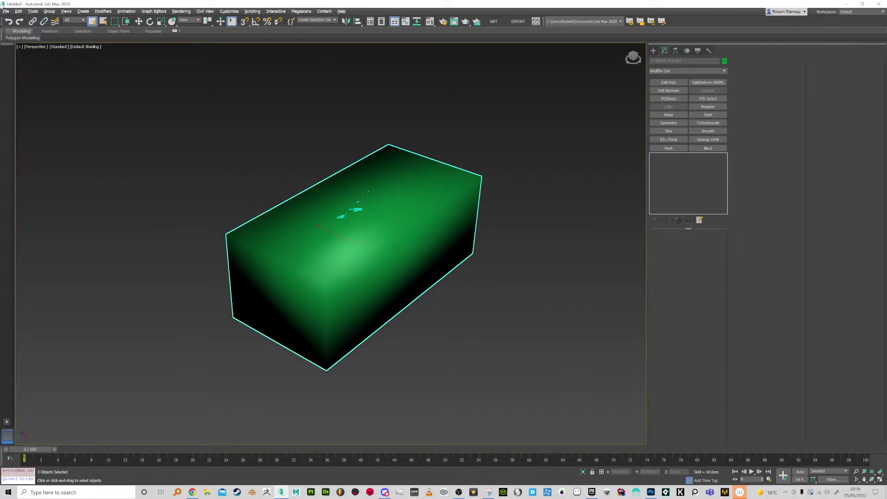
# - Export the three selected boxes to the Desktop as an FBX file named Boxes
pyautogui.click(6, 11)
pyautogui.moveTo(43, 111)
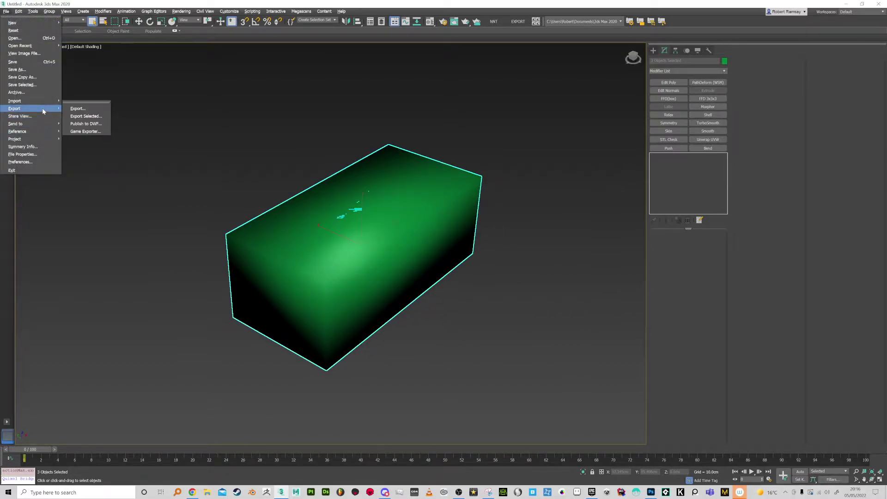
pyautogui.click(87, 117)
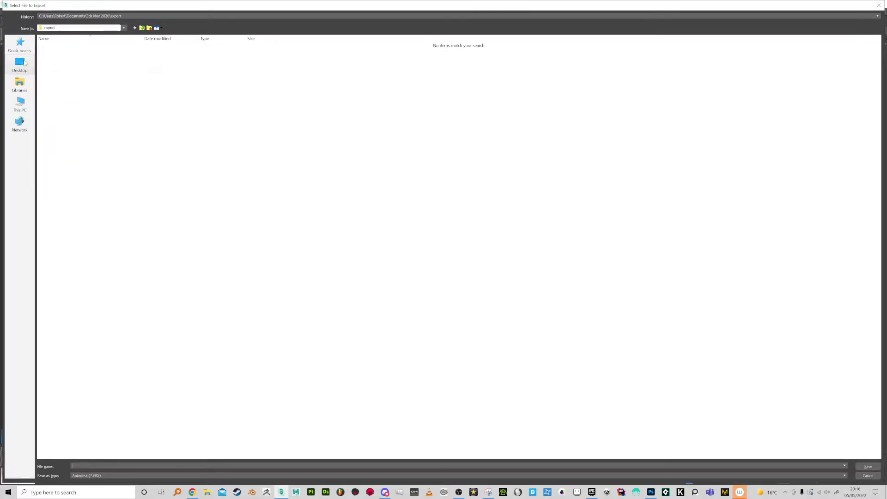
pyautogui.click(23, 63)
pyautogui.write('Boxes')
pyautogui.press('Return')
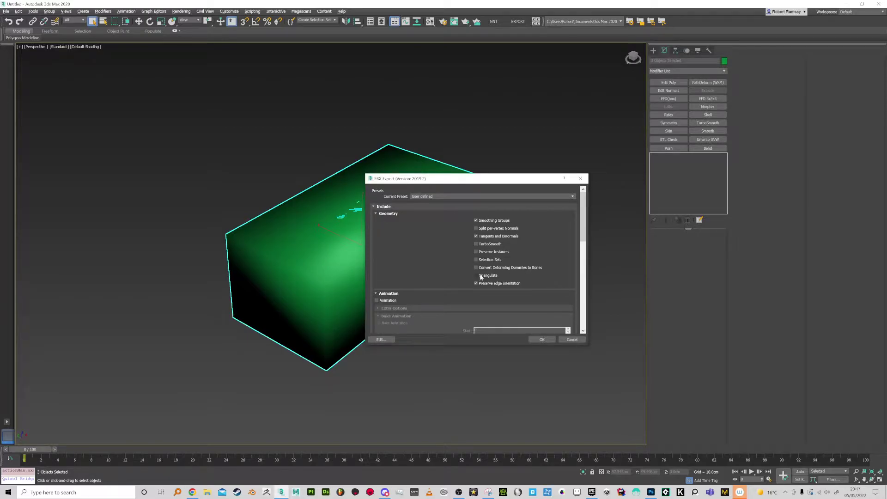
pyautogui.click(541, 340)
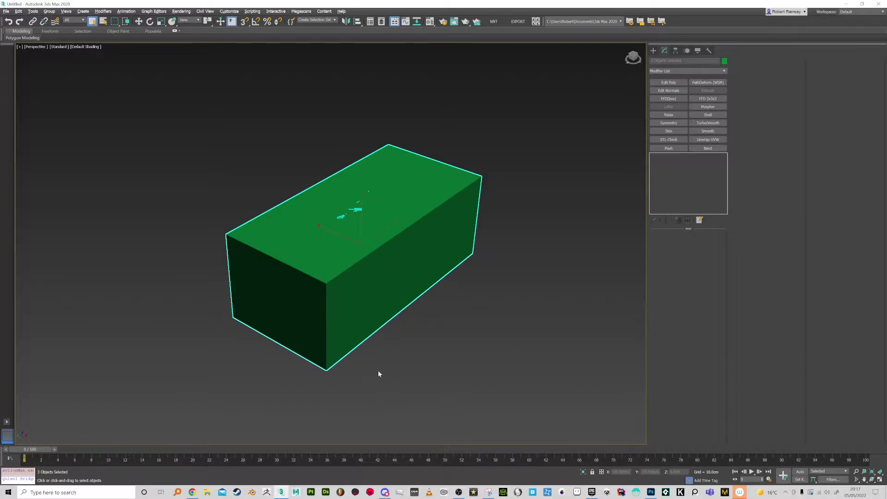
# - Switch to Marmoset Toolbag and import the Boxes model from the Desktop
pyautogui.click(356, 492)
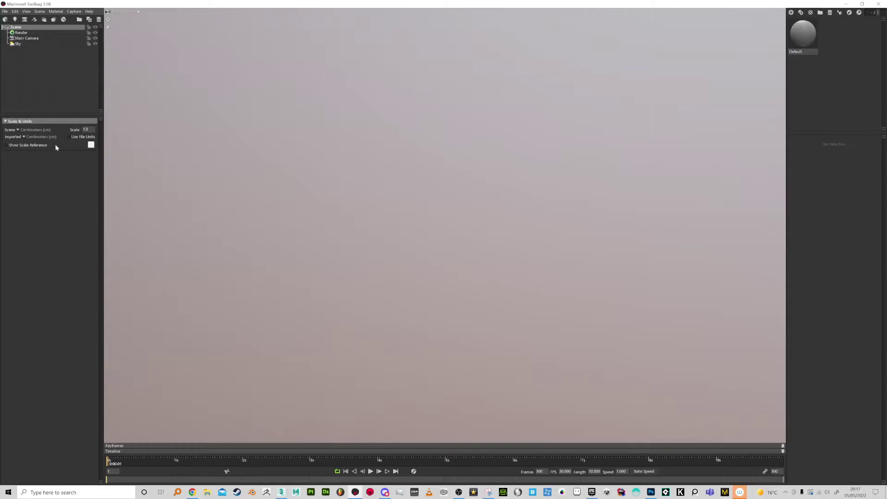
pyautogui.click(5, 11)
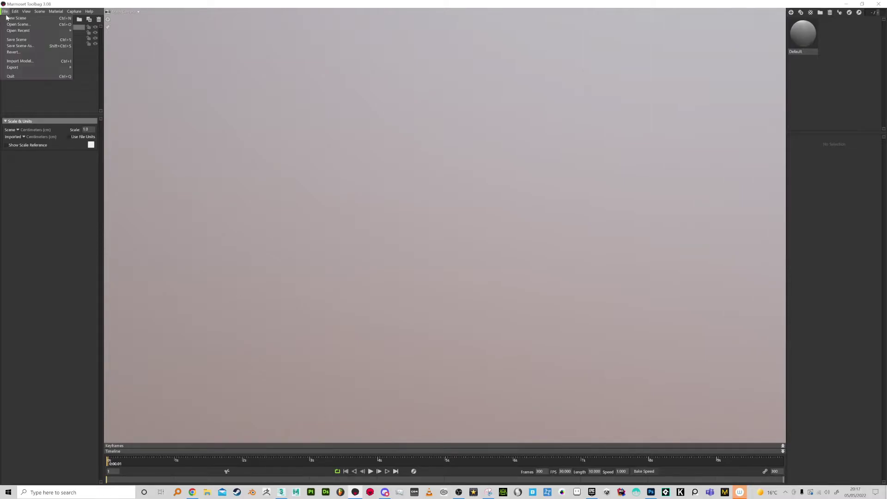
pyautogui.click(20, 63)
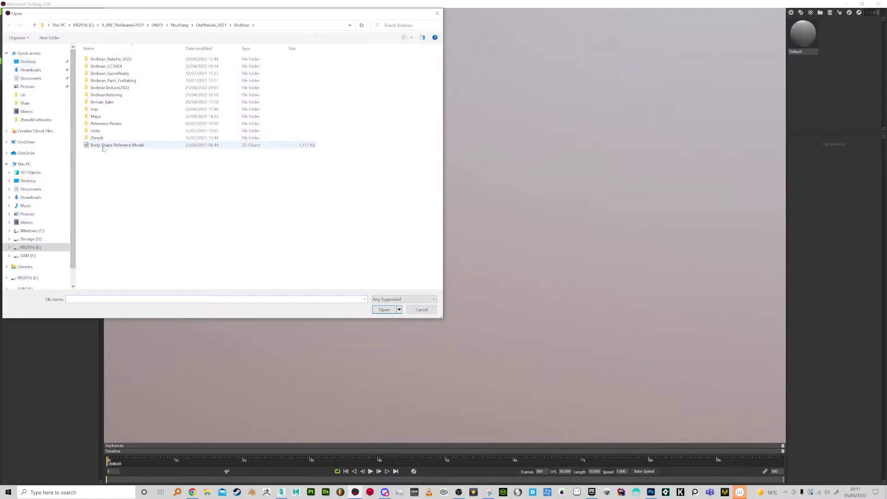
pyautogui.click(47, 63)
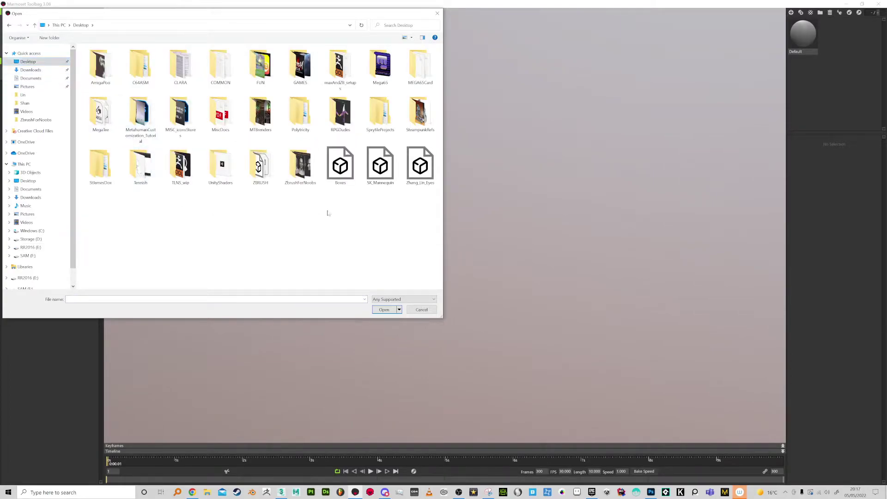
pyautogui.doubleClick(337, 172)
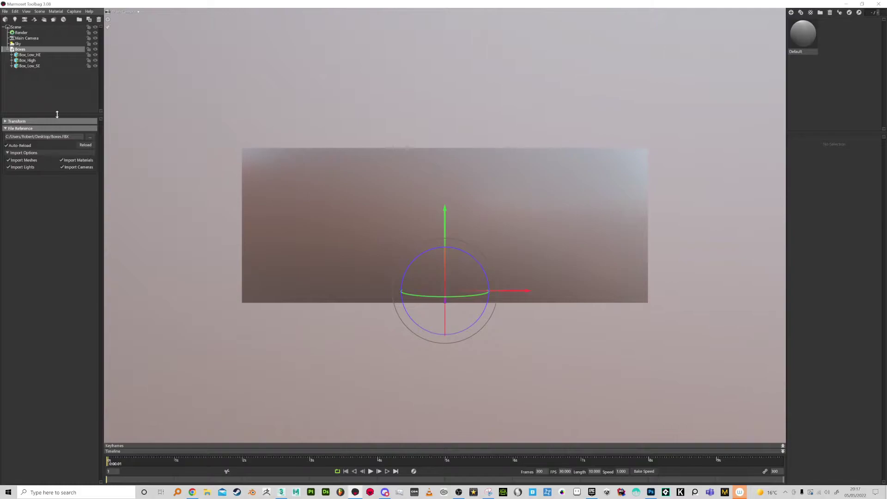
# - Hide all three boxes, and isolate Box_High and Box_Low_HE in turn to examine their edge shading
pyautogui.click(95, 55)
pyautogui.click(95, 60)
pyautogui.click(95, 65)
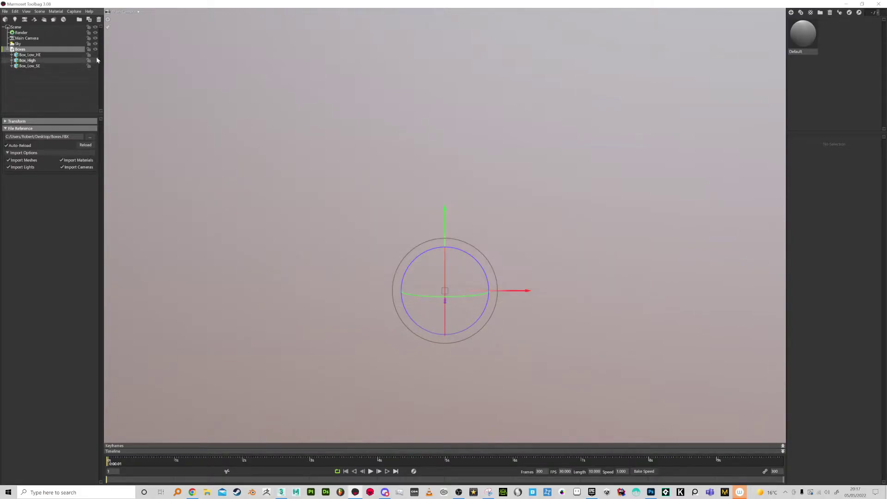
pyautogui.click(95, 60)
pyautogui.keyDown('alt'); pyautogui.moveTo(319, 104); pyautogui.dragTo(365, 116); pyautogui.keyUp('alt')
pyautogui.scroll(2, 365, 116)
pyautogui.click(95, 54)
pyautogui.click(95, 60)
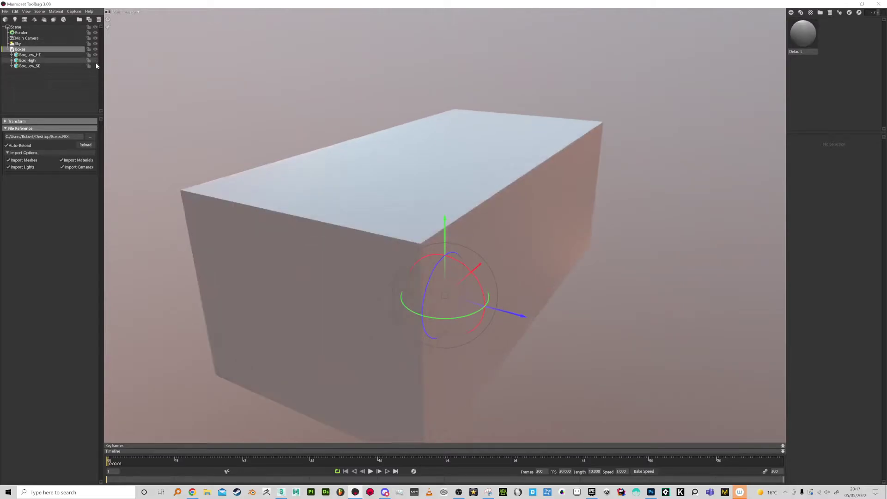
# - Compare the shading of Box_Low_HE and Box_Low_SE by toggling their visibility, leaving only Box_Low_SE shown
pyautogui.click(95, 66)
pyautogui.click(95, 55)
pyautogui.click(95, 61)
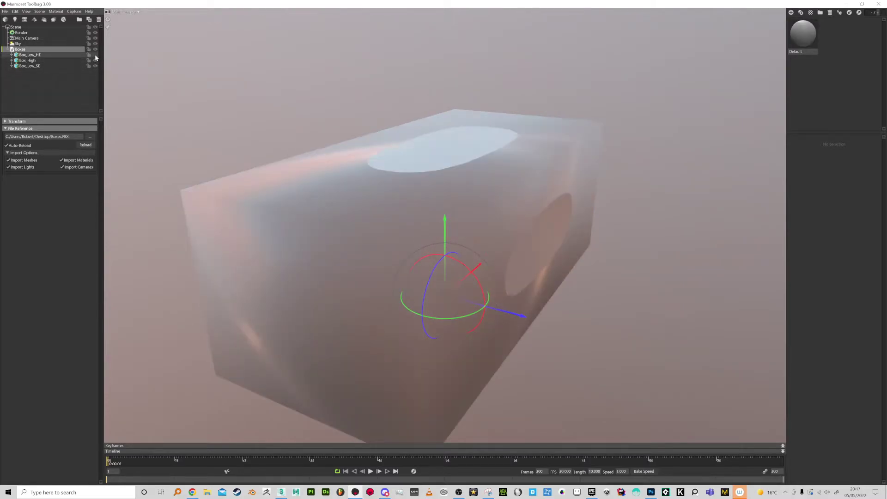
pyautogui.click(95, 60)
pyautogui.click(95, 66)
pyautogui.click(95, 55)
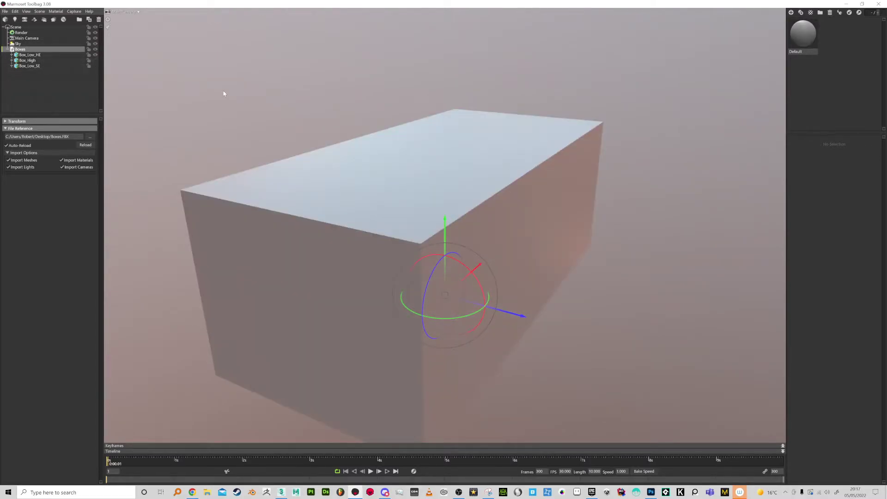
pyautogui.click(96, 65)
pyautogui.click(95, 55)
pyautogui.moveTo(228, 90)
pyautogui.mouseDown()
pyautogui.moveTo(221, 99)
pyautogui.moveTo(188, 73)
pyautogui.moveTo(242, 87)
pyautogui.moveTo(224, 83)
pyautogui.moveTo(188, 132)
pyautogui.moveTo(229, 116)
pyautogui.moveTo(212, 101)
pyautogui.moveTo(138, 88)
pyautogui.mouseUp()
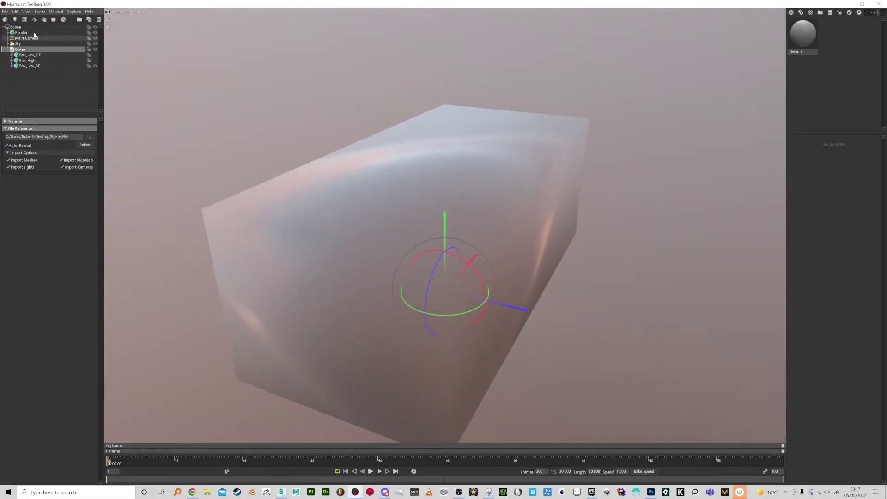
# - Add a new bake project to the scene
pyautogui.click(54, 19)
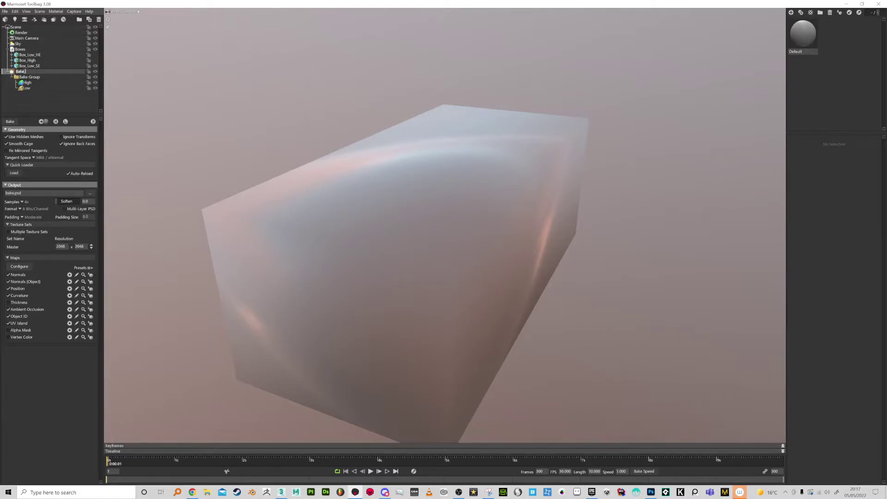
# - Finish renaming the bake project as Bake_HE and move Box_Low_HE into its Low group
pyautogui.write('E')
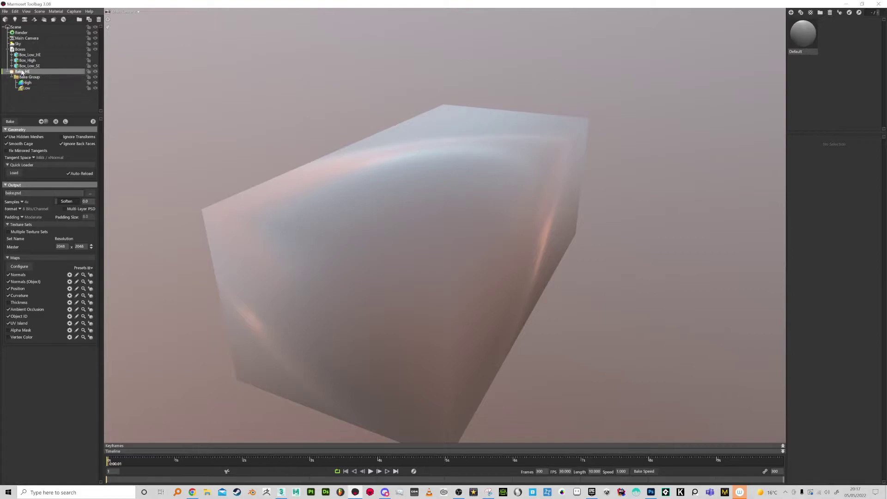
pyautogui.moveTo(29, 55); pyautogui.dragTo(32, 88)
# - Duplicate Box_High into the High group of Bake_HE, then show the original Box_High and hide Box_Low_SE
pyautogui.click(29, 55)
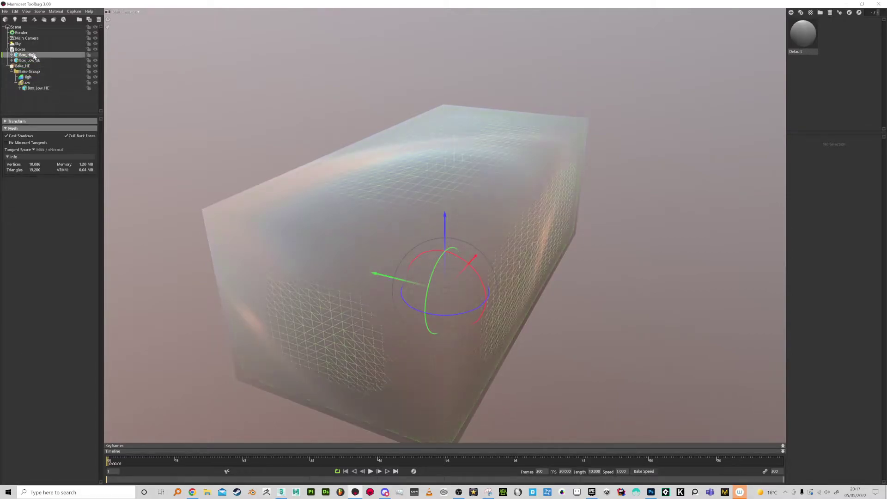
pyautogui.hotkey('ctrl', 'd')
pyautogui.moveTo(35, 61); pyautogui.dragTo(27, 82)
pyautogui.click(95, 55)
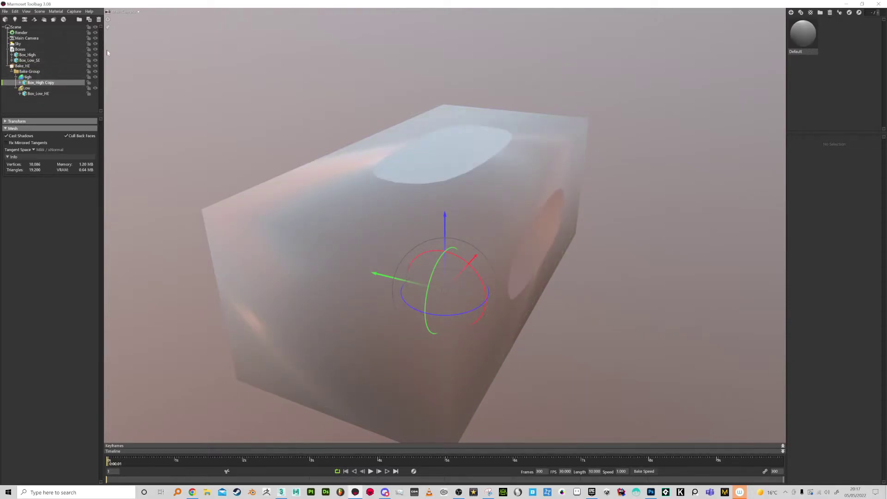
pyautogui.click(96, 60)
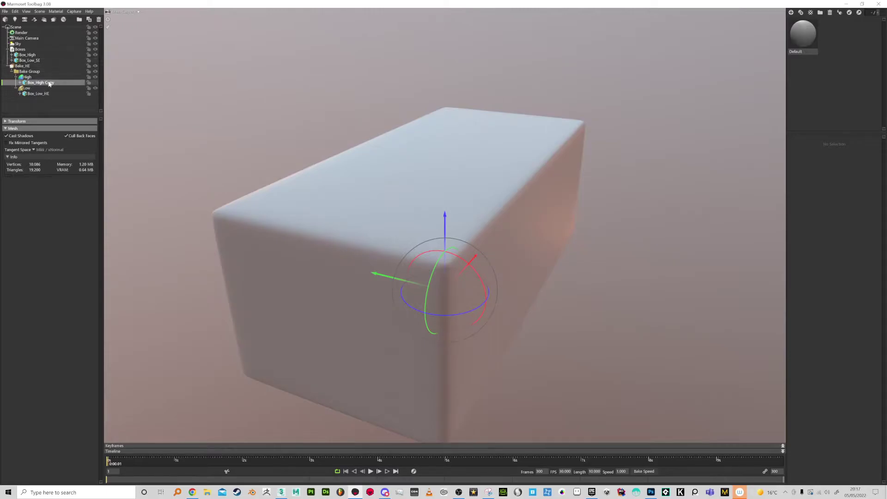
# - Delete the Box_High copy and move the original Box_High into the High group instead
pyautogui.click(28, 77)
pyautogui.click(40, 83)
pyautogui.press('Delete')
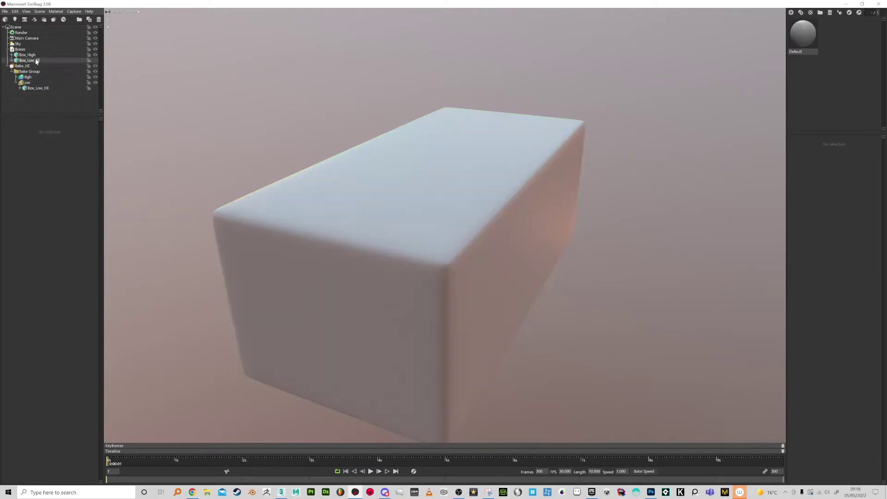
pyautogui.click(28, 55)
pyautogui.moveTo(28, 55); pyautogui.dragTo(26, 77)
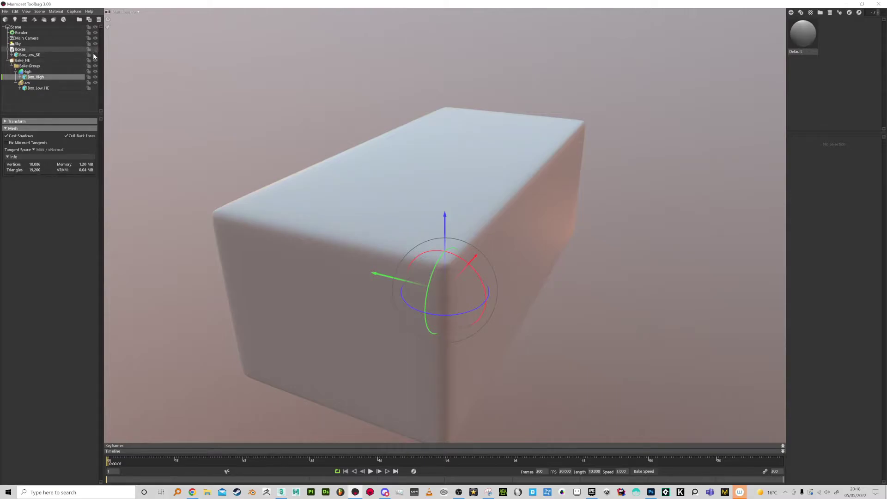
# - For the Low group, set auto-bake to None, cage opacity to 0.51 and the cage's max offset to 0.0
pyautogui.click(27, 82)
pyautogui.click(27, 129)
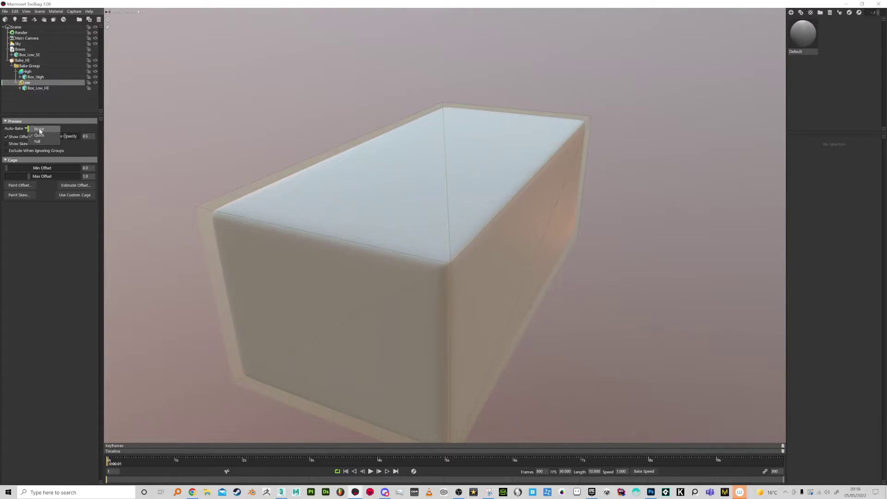
pyautogui.click(40, 130)
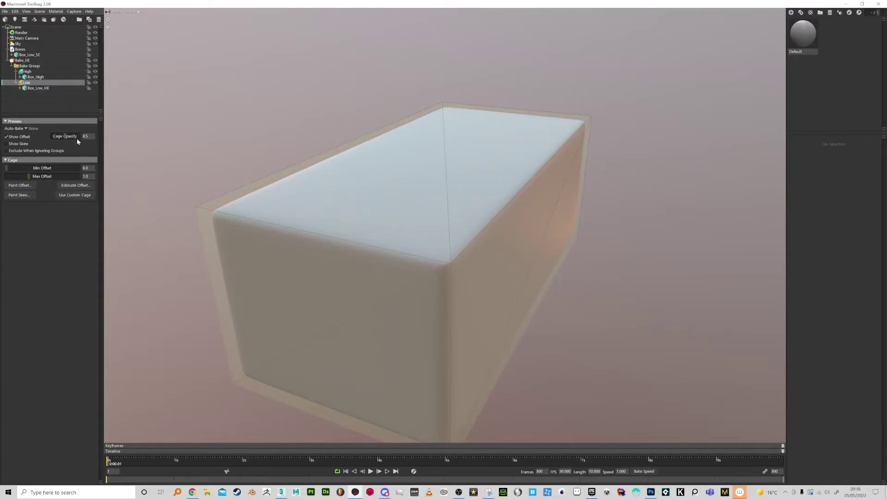
pyautogui.moveTo(64, 136); pyautogui.dragTo(66, 136)
pyautogui.moveTo(27, 176); pyautogui.dragTo(4, 176)
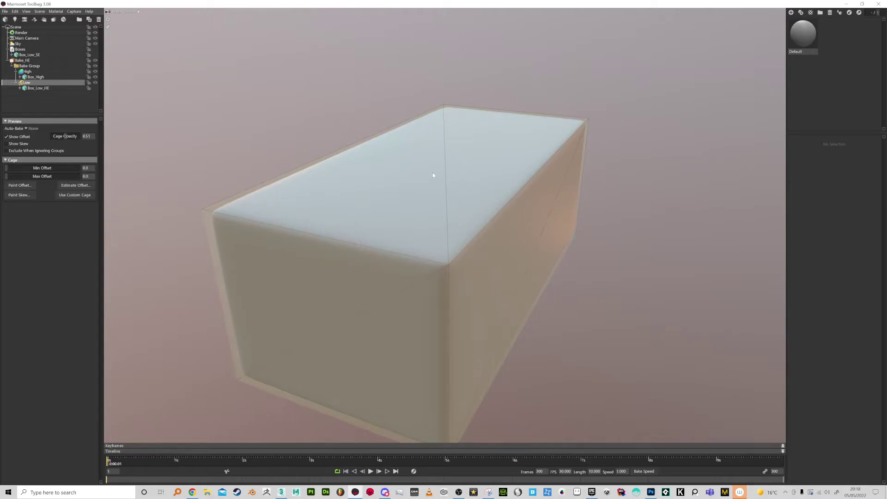
pyautogui.moveTo(433, 175); pyautogui.dragTo(165, 137)
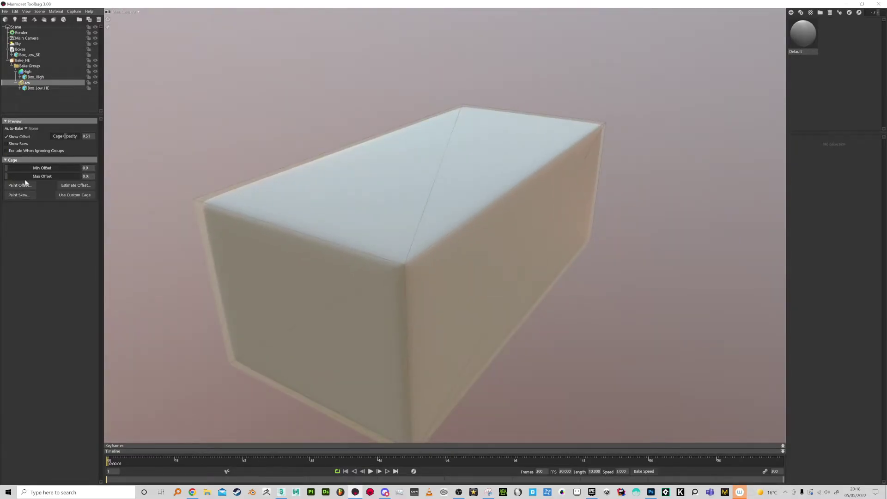
# - Return to the Bake_HE project's settings and leave only the Normals map enabled for baking
pyautogui.press('Up')
pyautogui.press('Up')
pyautogui.press('Up')
pyautogui.press('Up')
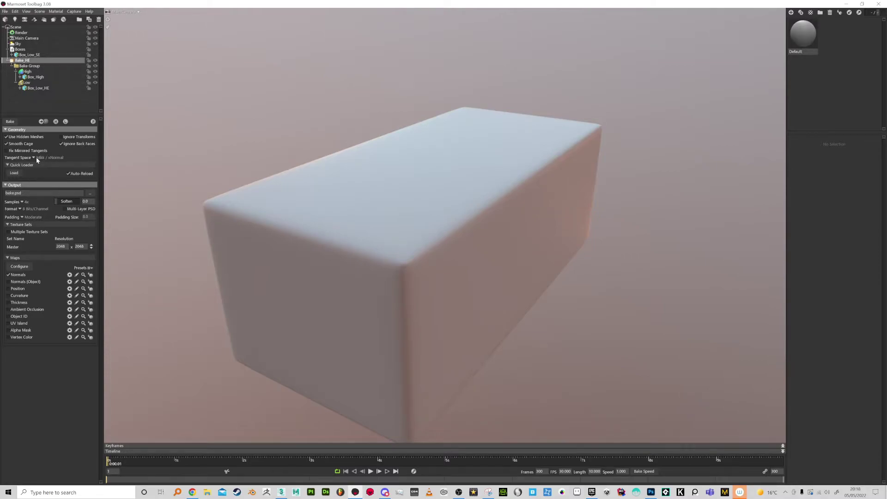
# - Start the bake and save its output to the Desktop as a Portable Network Graphics file named Bake_HE
pyautogui.click(10, 121)
pyautogui.click(461, 272)
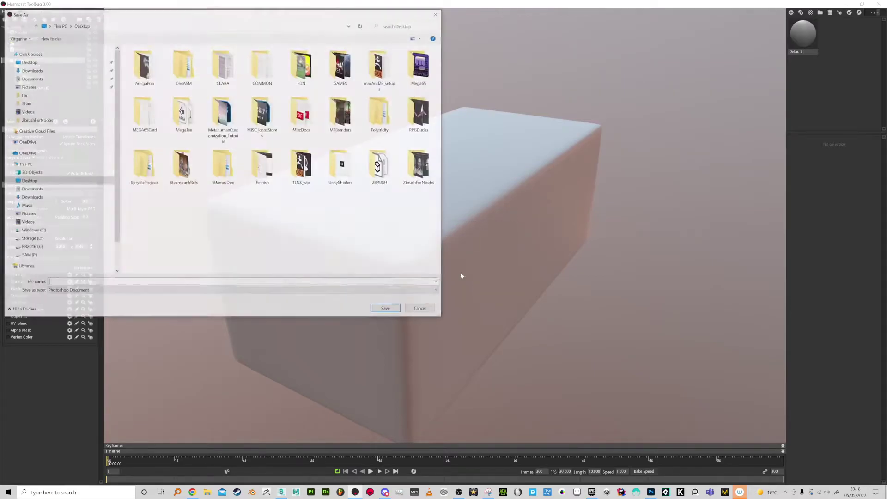
pyautogui.click(42, 64)
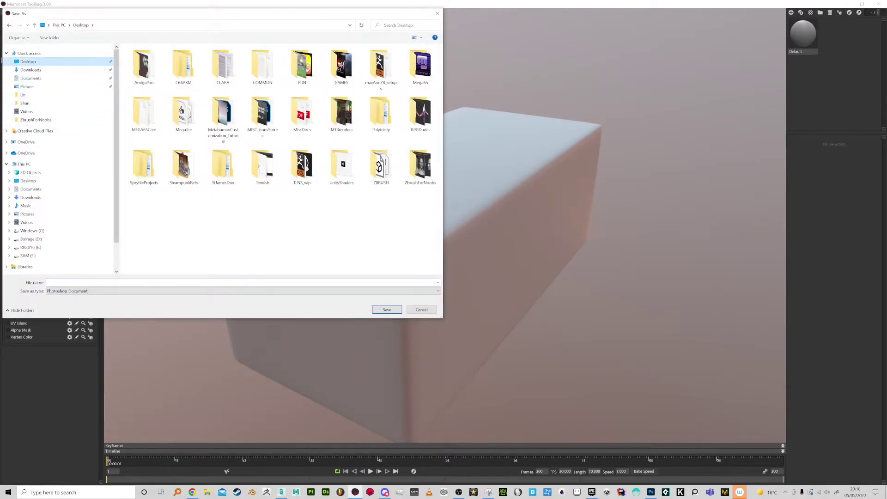
pyautogui.moveTo(154, 13); pyautogui.dragTo(441, 73)
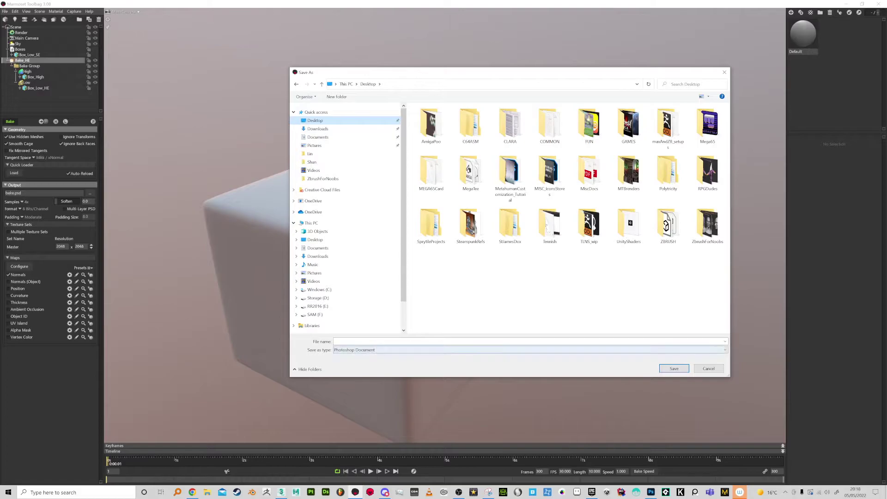
pyautogui.click(378, 350)
pyautogui.click(370, 359)
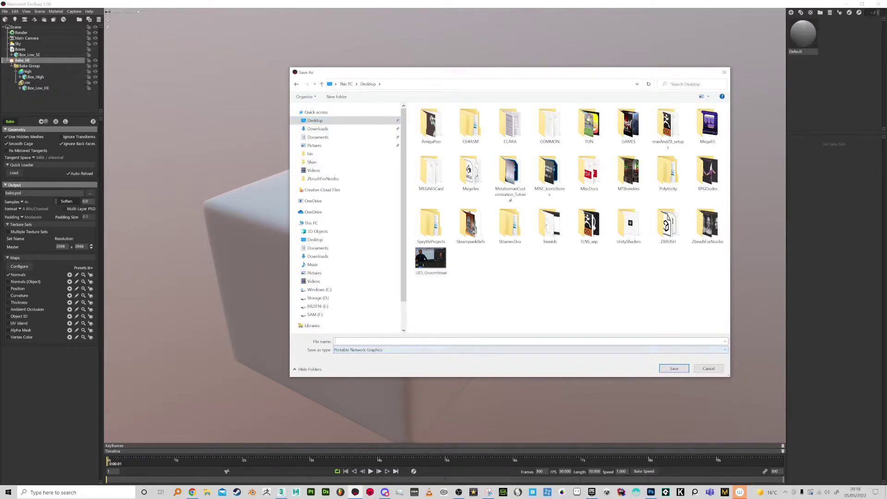
pyautogui.write('Bake_HE')
pyautogui.press('Return')
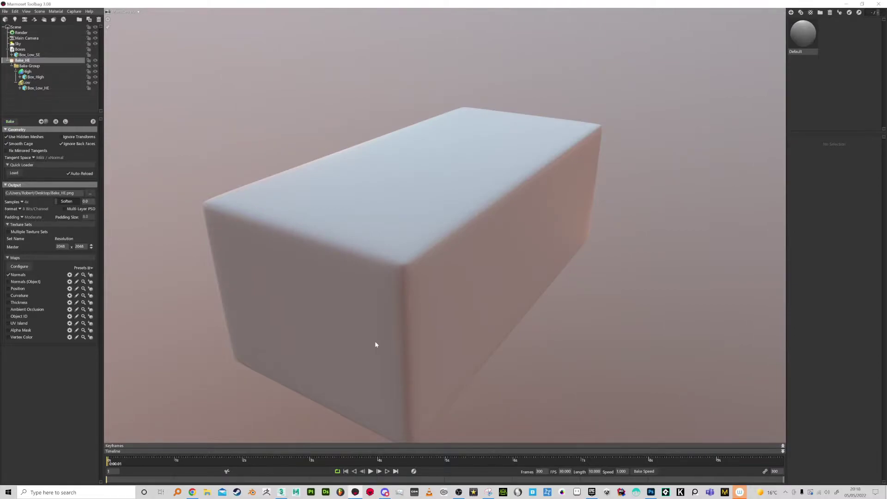
# - Preview the baked normals with Box_Low_HE shown, and examine its softened edges from several angles
pyautogui.click(55, 122)
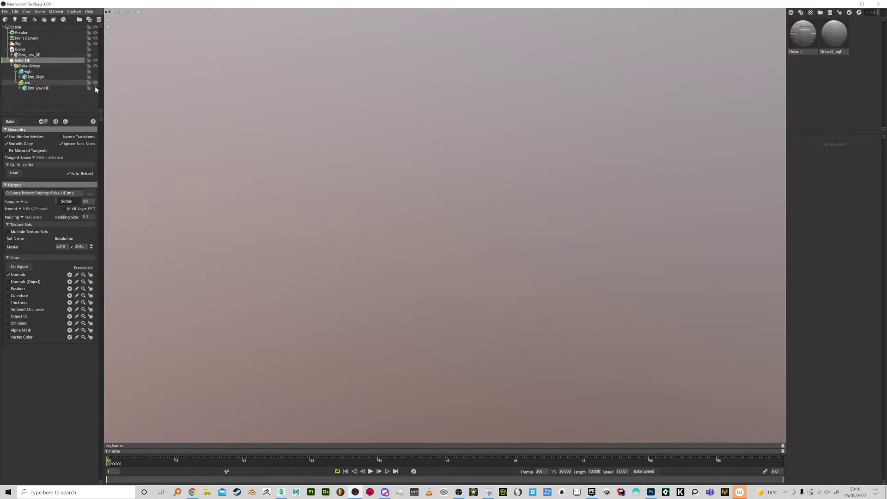
pyautogui.click(95, 88)
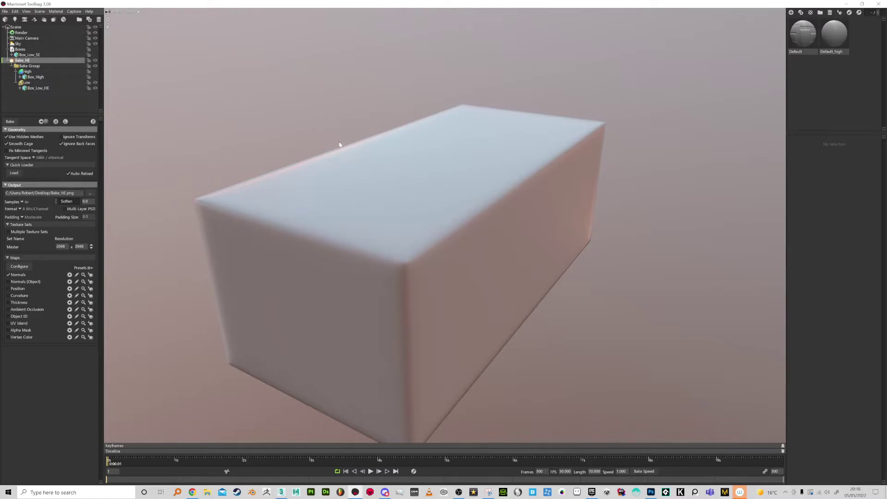
pyautogui.moveTo(340, 145)
pyautogui.mouseDown()
pyautogui.moveTo(435, 202)
pyautogui.moveTo(485, 206)
pyautogui.mouseUp()
pyautogui.keyDown('shift'); pyautogui.moveTo(485, 206); pyautogui.dragTo(423, 208, button='right'); pyautogui.keyUp('shift')
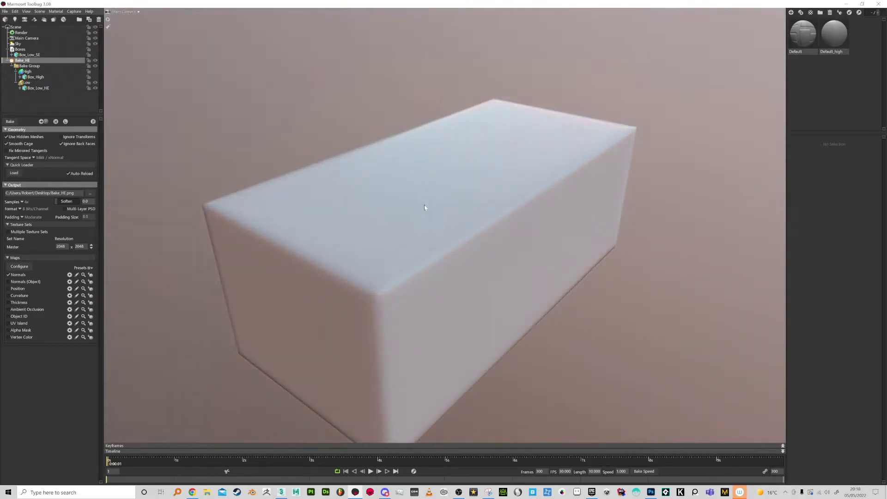
pyautogui.moveTo(422, 207); pyautogui.dragTo(427, 235)
# - Make the Default material shinier by setting roughness to about 0.22 and metalness to 0.78
pyautogui.click(803, 33)
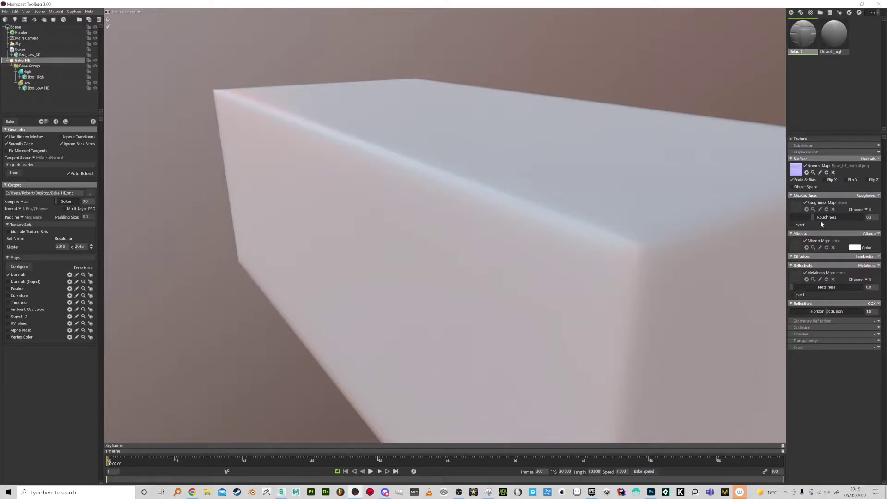
pyautogui.moveTo(832, 217); pyautogui.dragTo(803, 219)
pyautogui.moveTo(804, 287); pyautogui.dragTo(849, 291)
pyautogui.moveTo(596, 258)
pyautogui.mouseDown()
pyautogui.moveTo(580, 254)
pyautogui.moveTo(568, 230)
pyautogui.moveTo(549, 230)
pyautogui.moveTo(530, 257)
pyautogui.moveTo(560, 242)
pyautogui.moveTo(550, 248)
pyautogui.moveTo(554, 261)
pyautogui.moveTo(510, 258)
pyautogui.moveTo(556, 234)
pyautogui.moveTo(643, 235)
pyautogui.moveTo(655, 197)
pyautogui.moveTo(655, 236)
pyautogui.moveTo(576, 240)
pyautogui.moveTo(583, 254)
pyautogui.mouseUp()
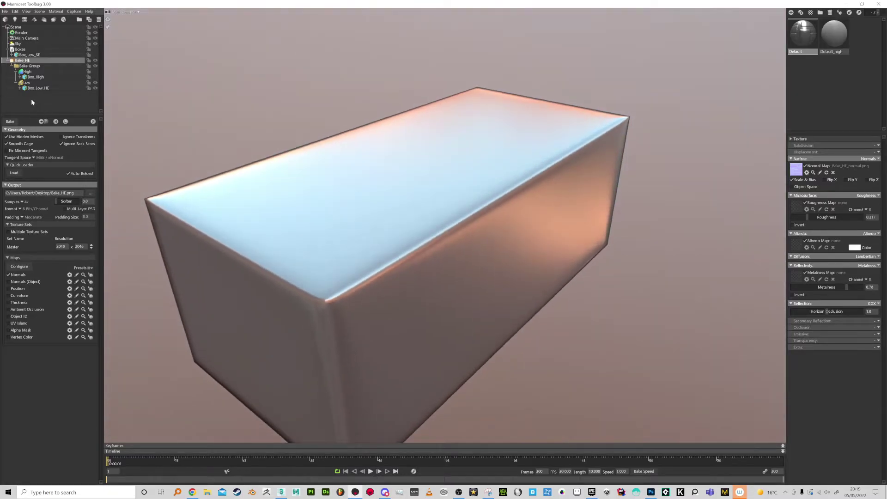
# - Duplicate the Bake_HE project and collapse the original in the scene hierarchy
pyautogui.click(22, 60)
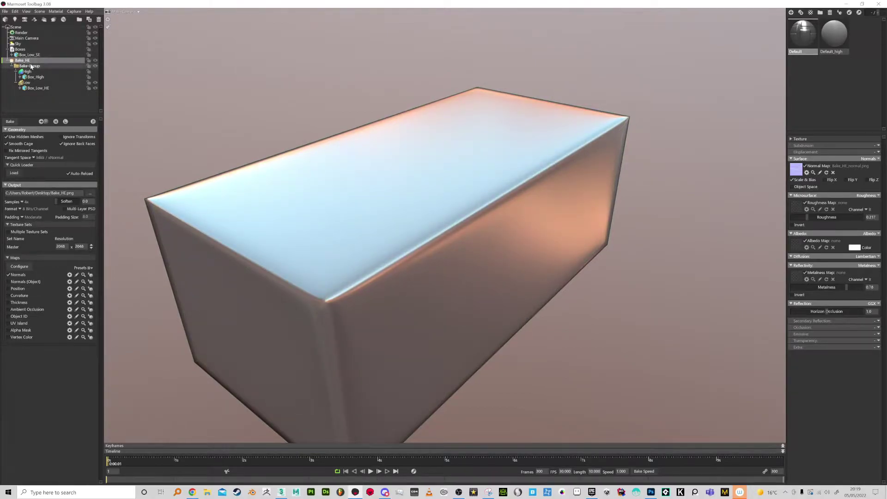
pyautogui.hotkey('ctrl', 'd')
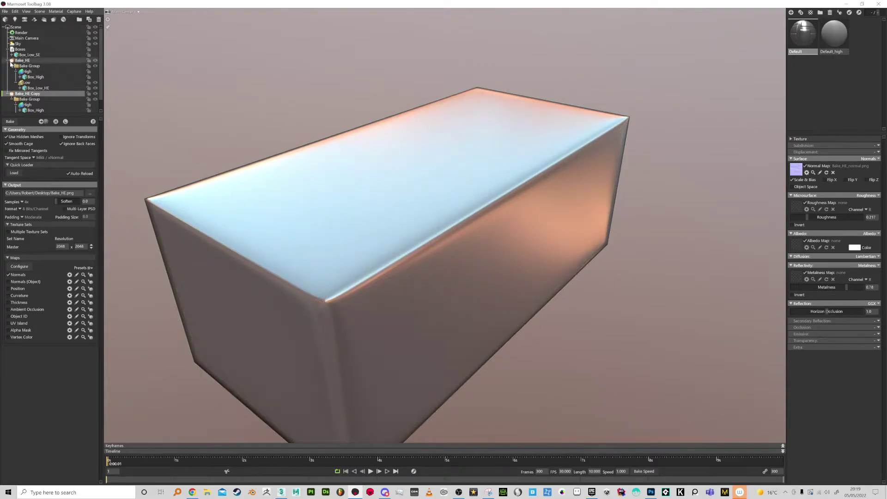
pyautogui.click(7, 61)
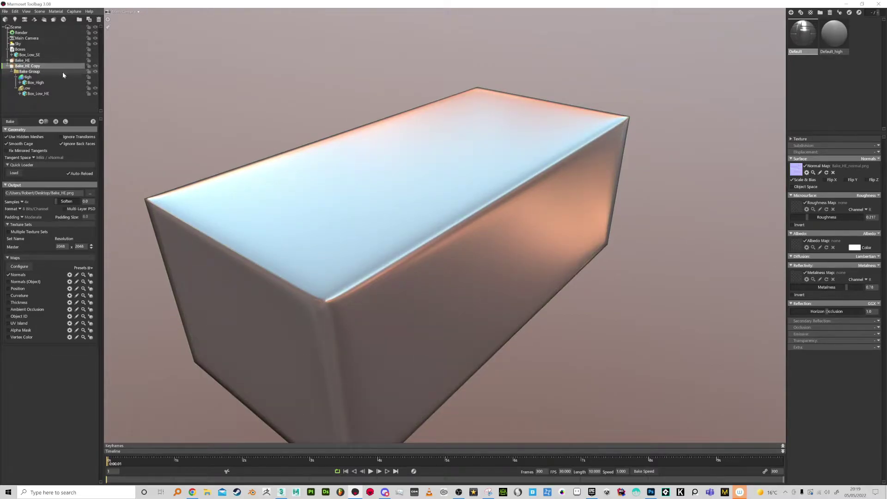
# - Delete Box_Low_HE from the copied project's Low group and move Box_Low_SE there in its place
pyautogui.click(35, 56)
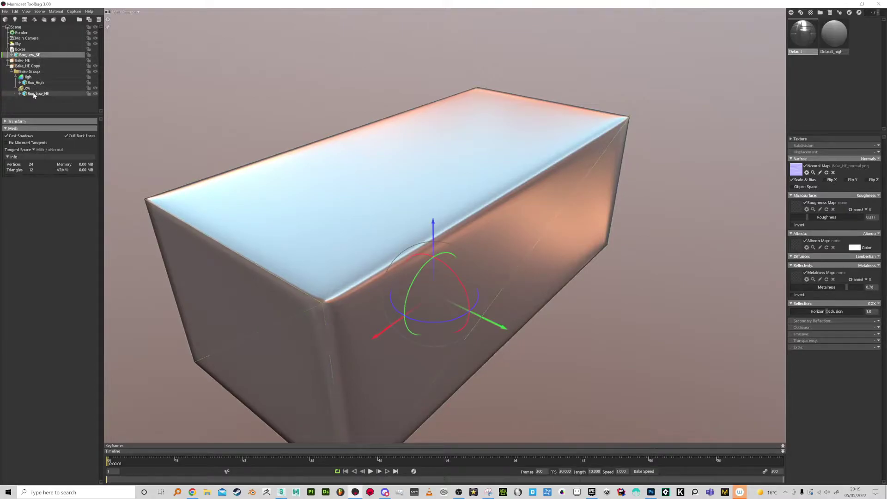
pyautogui.click(33, 95)
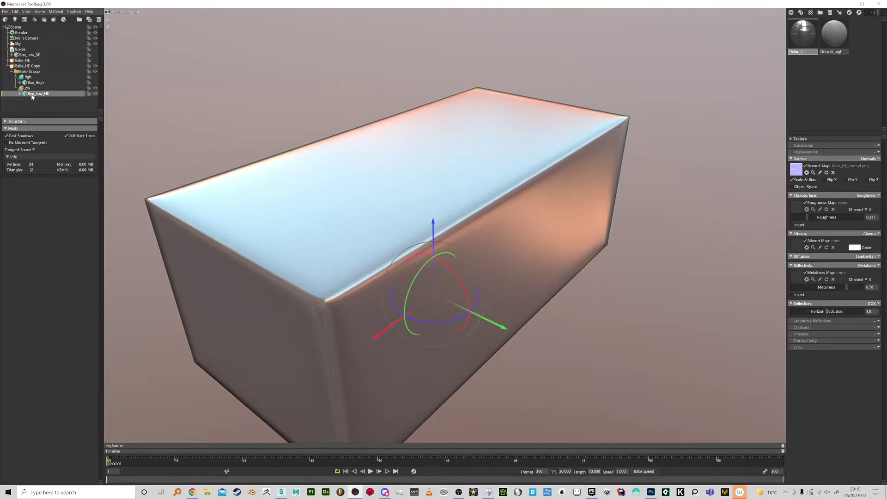
pyautogui.press('Delete')
pyautogui.moveTo(34, 55); pyautogui.dragTo(33, 87)
# - Set the copied bake project's output to a Portable Network Graphics file named Bake_SE on the Desktop
pyautogui.click(29, 60)
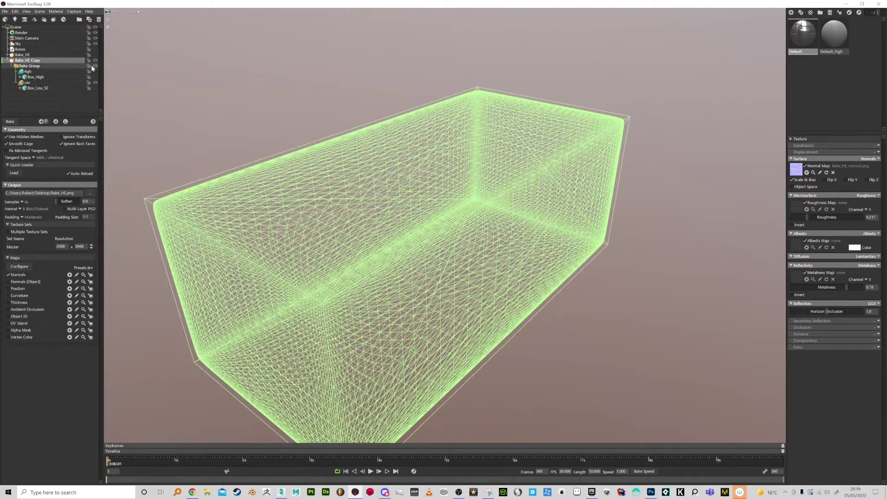
pyautogui.click(89, 192)
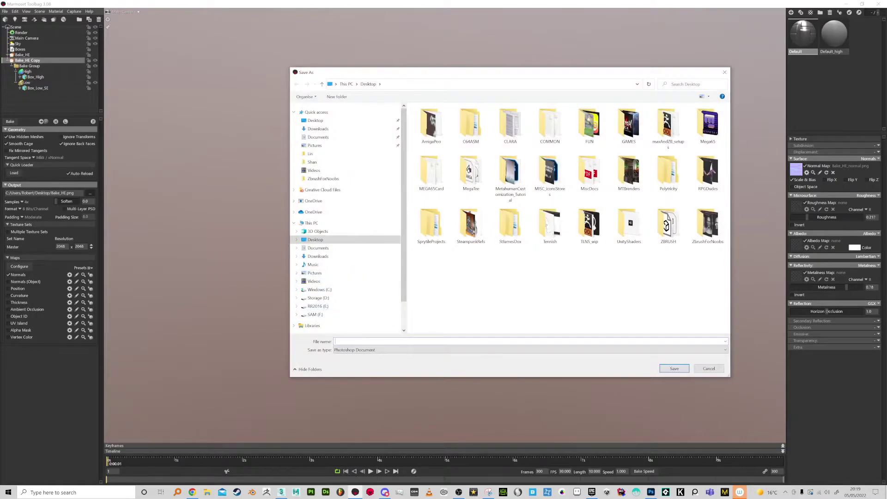
pyautogui.write('Bas')
pyautogui.press('BackSpace')
pyautogui.press('BackSpace')
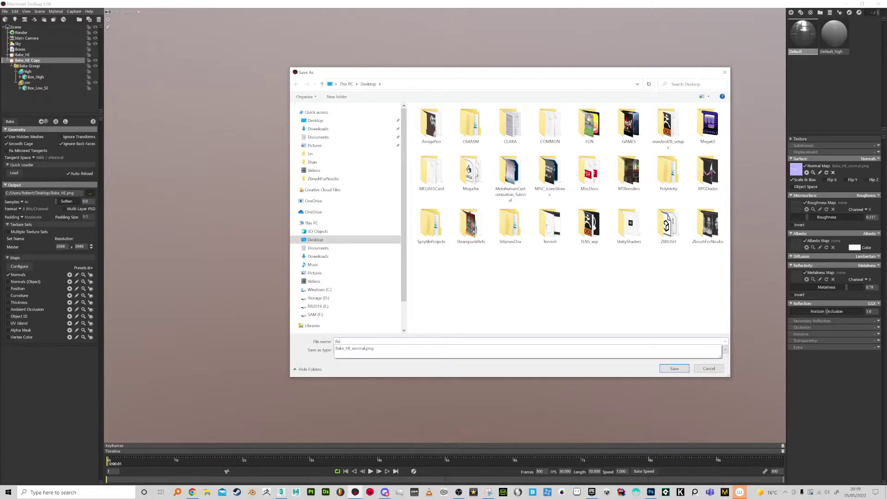
pyautogui.write('ke_SE')
pyautogui.click(372, 350)
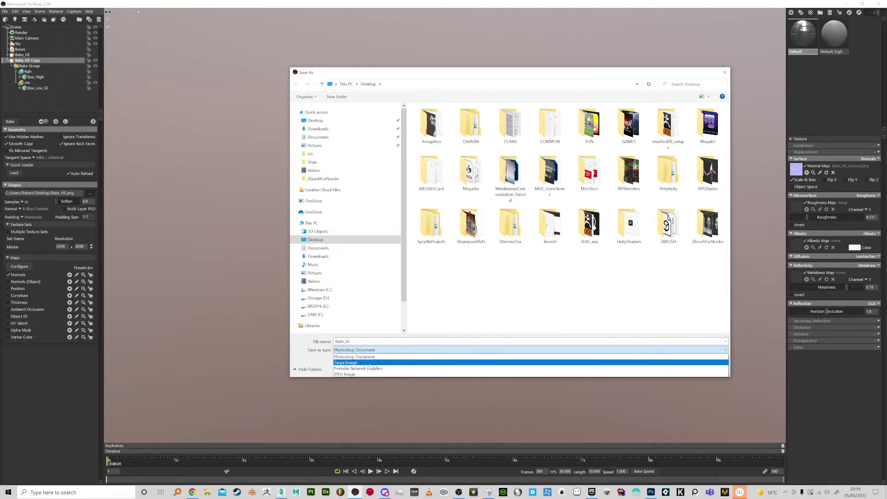
pyautogui.click(373, 362)
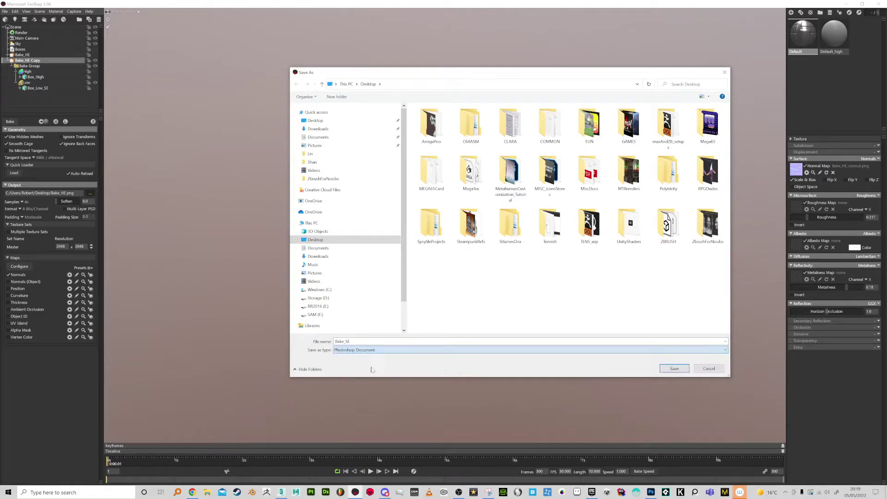
pyautogui.click(673, 367)
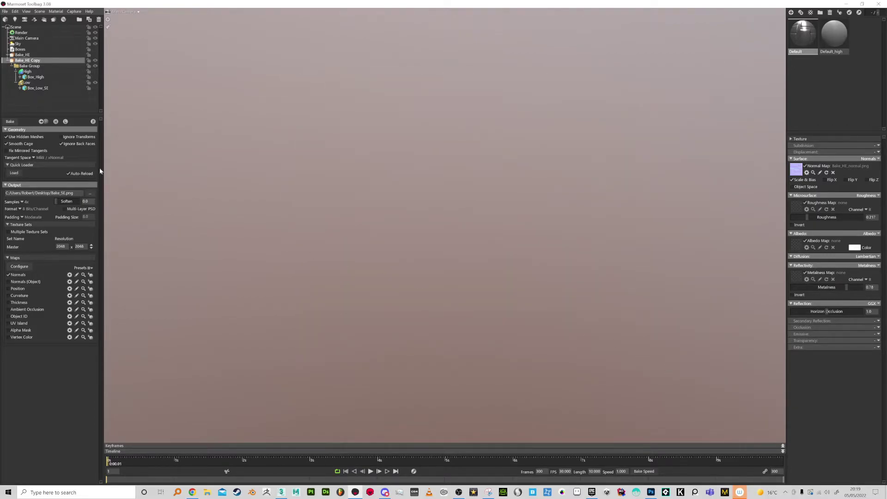
# - Show Box_High and Box_Low_SE in the copied bake project and check its bake group and High group
pyautogui.click(96, 77)
pyautogui.click(95, 82)
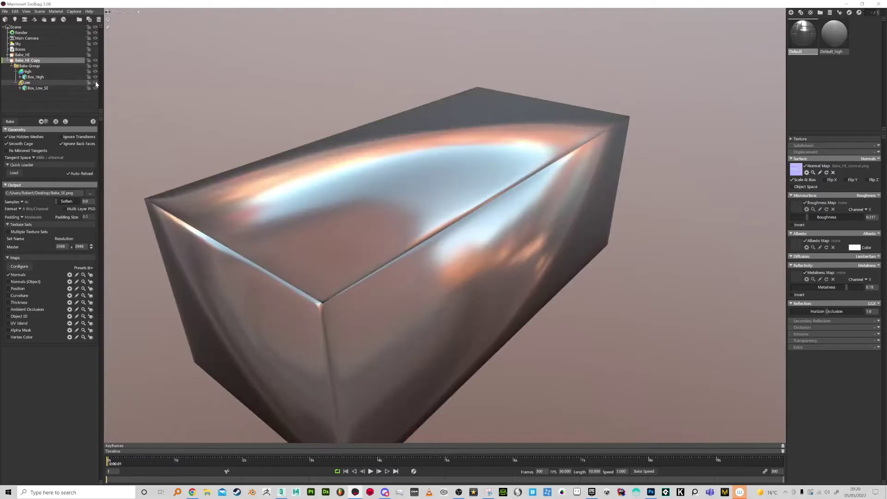
pyautogui.click(43, 65)
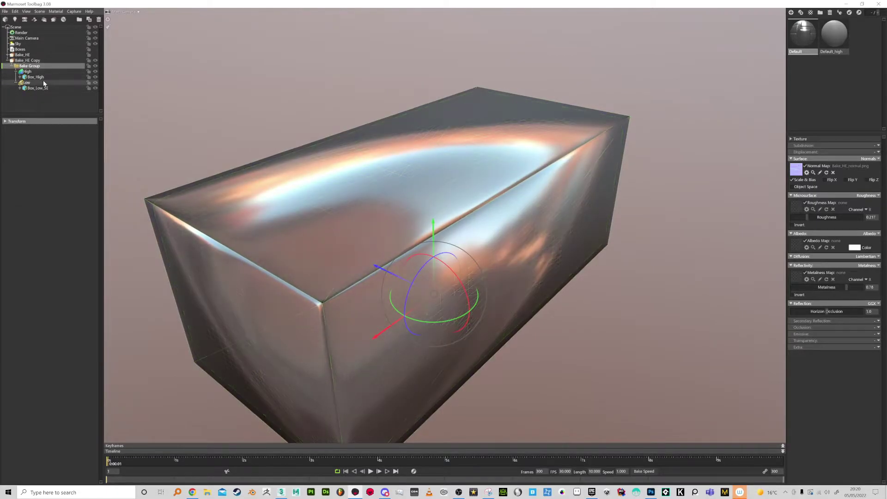
pyautogui.click(41, 71)
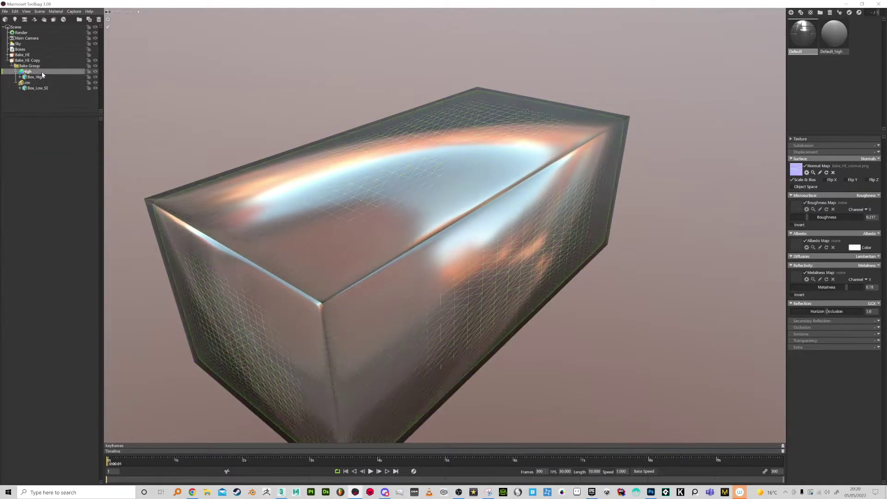
# - Set the cage opacity of the copied project's Low group to 0.575
pyautogui.click(41, 82)
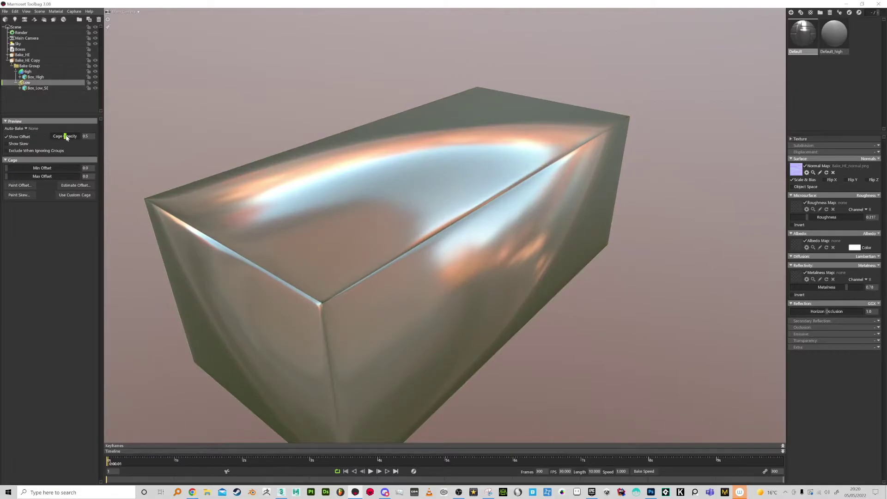
pyautogui.moveTo(66, 138); pyautogui.dragTo(68, 137)
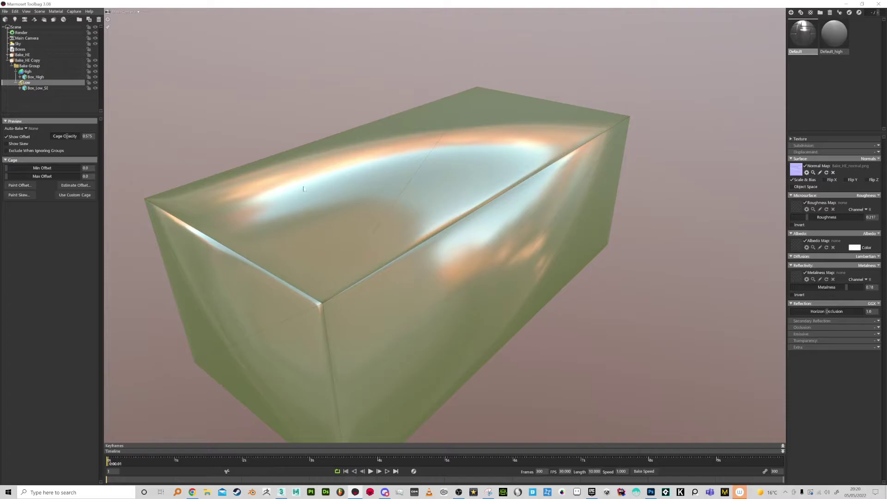
pyautogui.moveTo(302, 192); pyautogui.dragTo(333, 180)
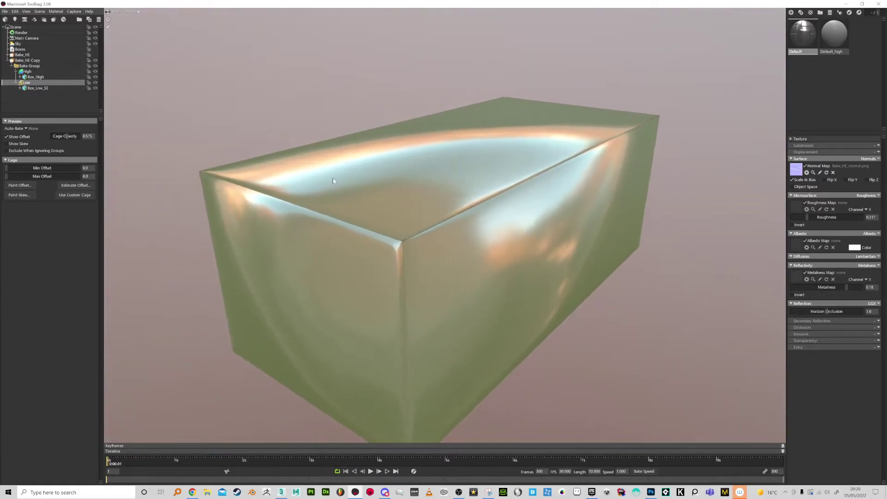
# - Bake the Bake_HE Copy project and preview its baked normal map on the box
pyautogui.click(26, 60)
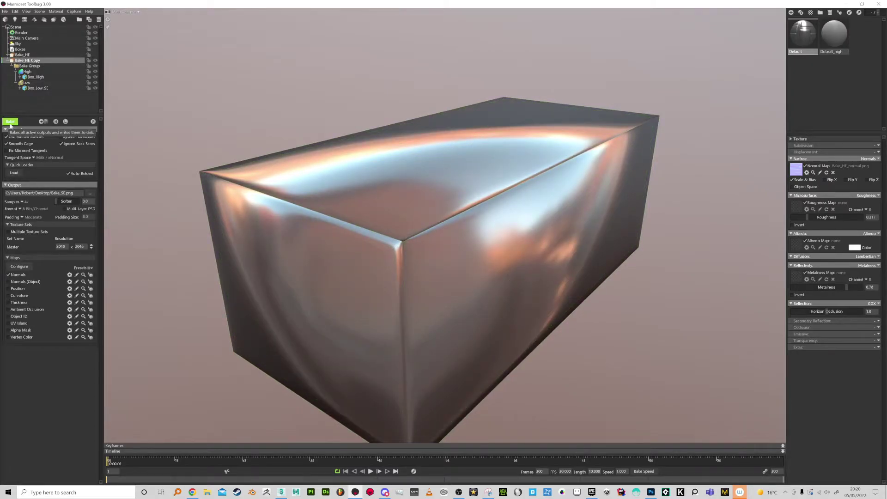
pyautogui.click(93, 121)
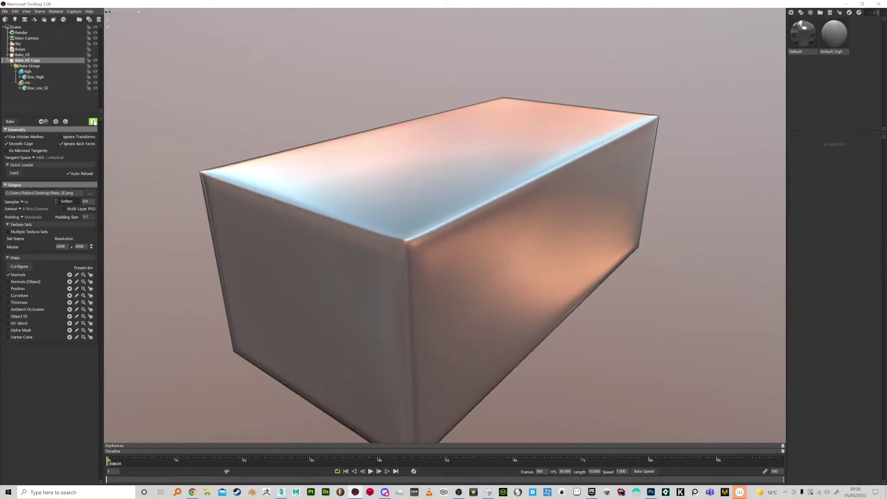
pyautogui.moveTo(291, 121); pyautogui.dragTo(415, 143)
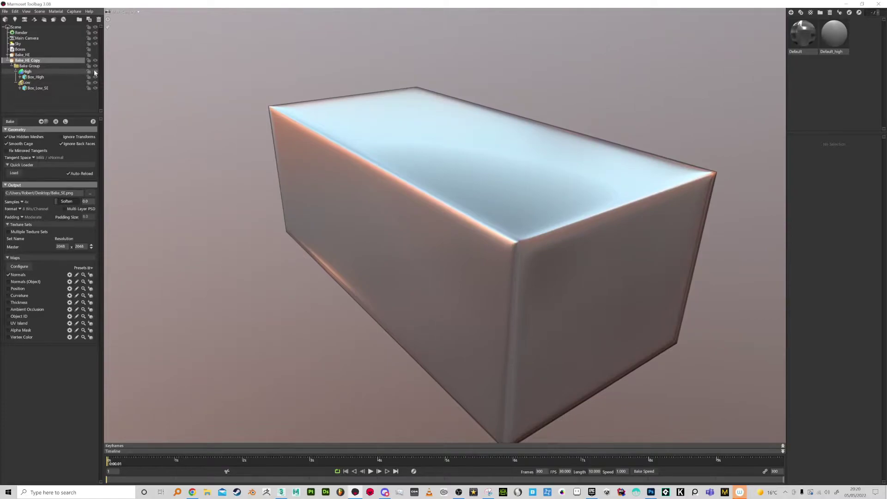
# - Expand the original Bake_HE project and show it together with the copied project
pyautogui.click(94, 66)
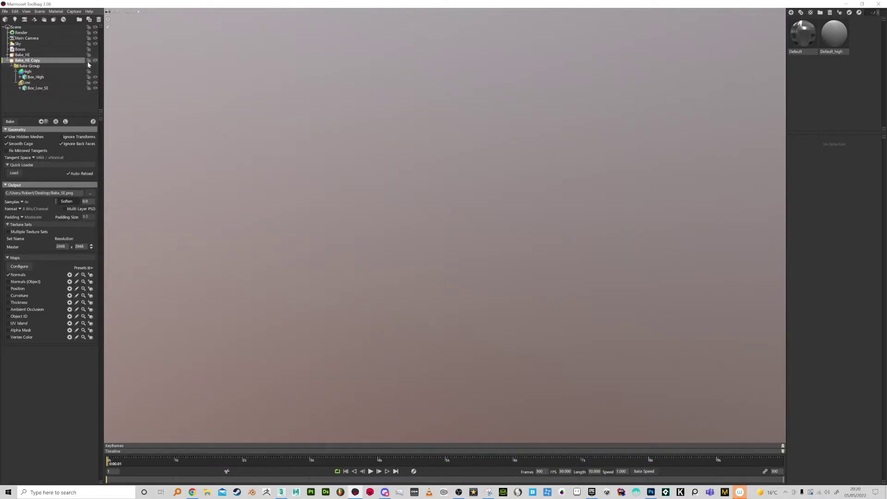
pyautogui.click(95, 66)
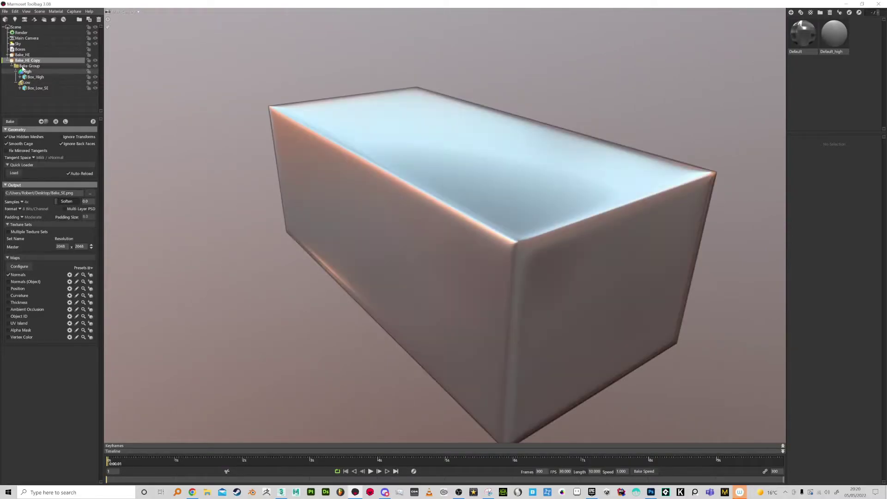
pyautogui.click(8, 55)
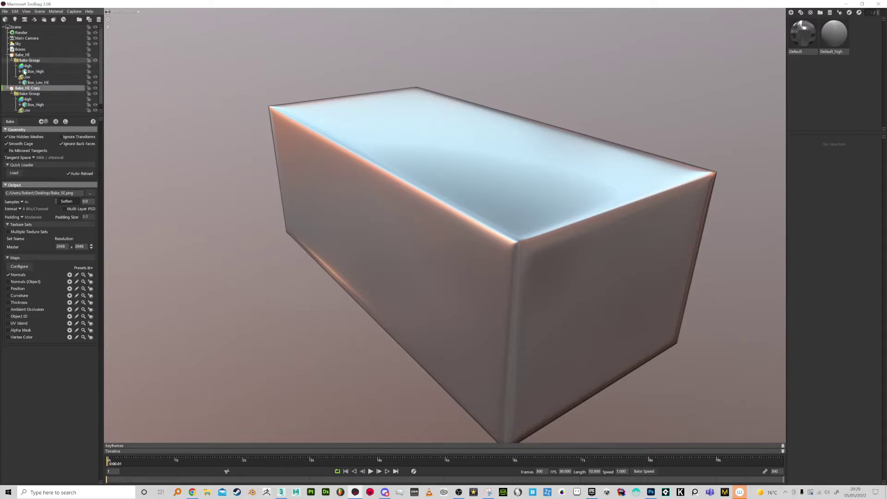
pyautogui.click(70, 77)
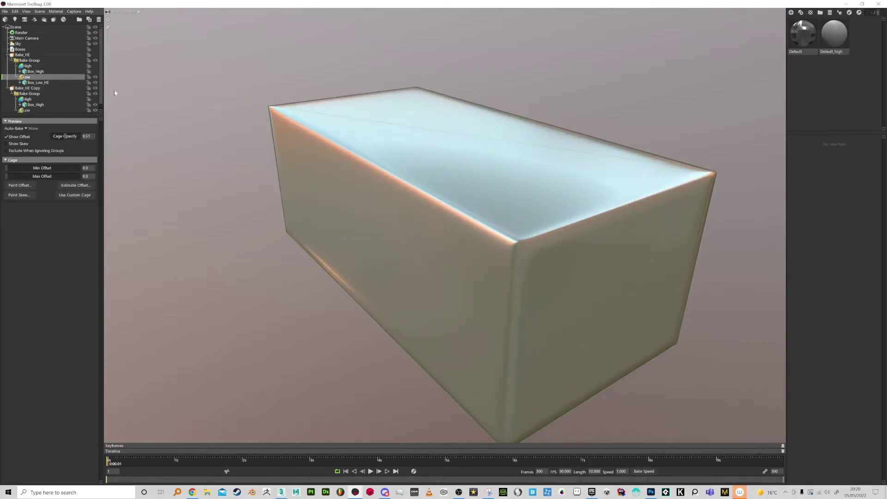
pyautogui.scroll(-1, 260, 160)
pyautogui.click(94, 54)
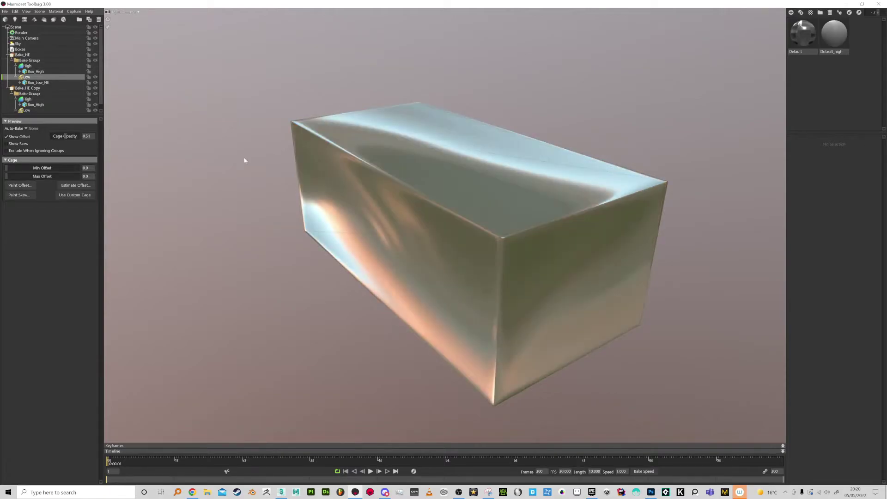
# - Move Box_Low_HE off the overlapping smooth-edge box so the two low-poly boxes stand side by side
pyautogui.moveTo(246, 160); pyautogui.dragTo(239, 125, button='right')
pyautogui.scroll(1, 238, 123)
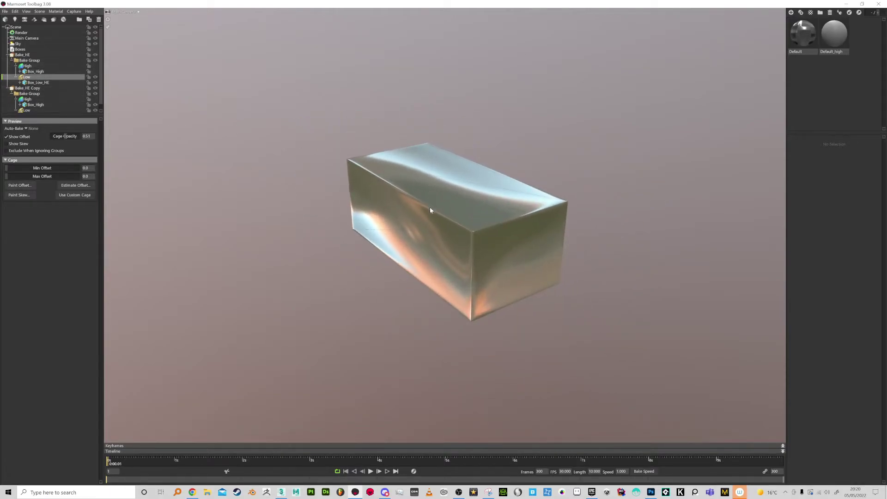
pyautogui.click(34, 84)
pyautogui.moveTo(506, 228); pyautogui.dragTo(373, 265)
# - Duplicate the Default material and load Bake_HE_normal from the Desktop as the copy's normal map
pyautogui.click(833, 41)
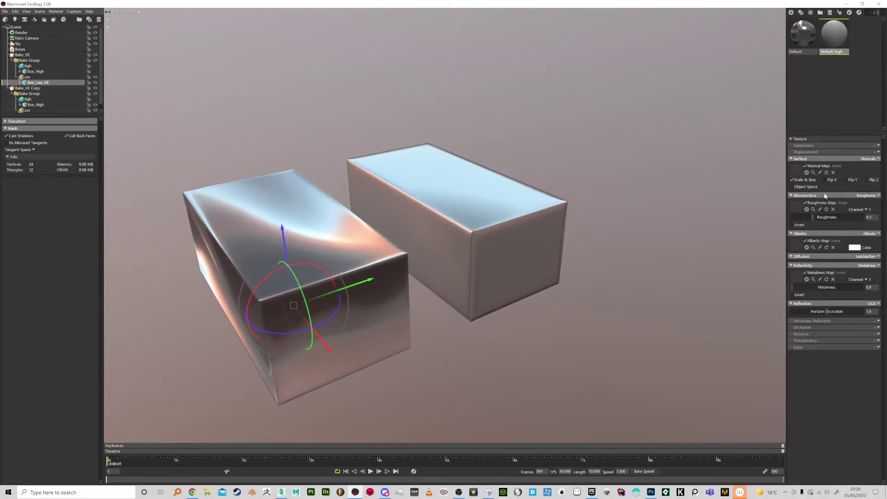
pyautogui.click(799, 31)
pyautogui.rightClick(801, 33)
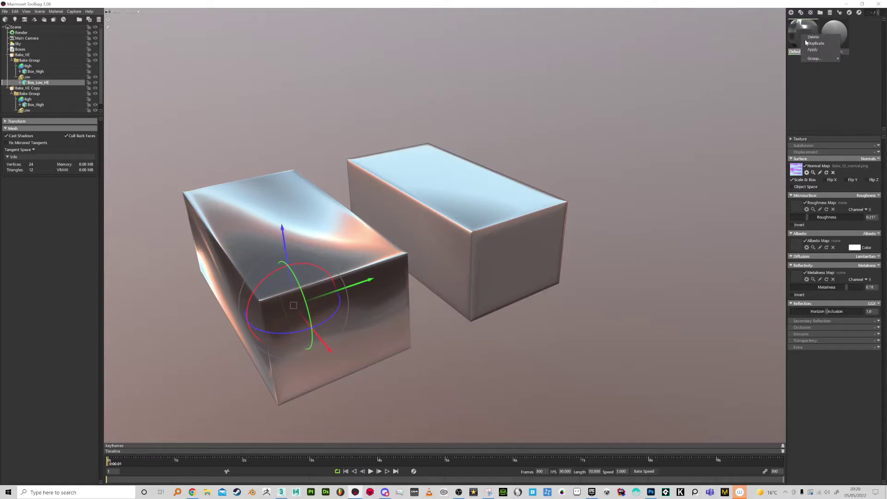
pyautogui.click(809, 44)
pyautogui.click(836, 49)
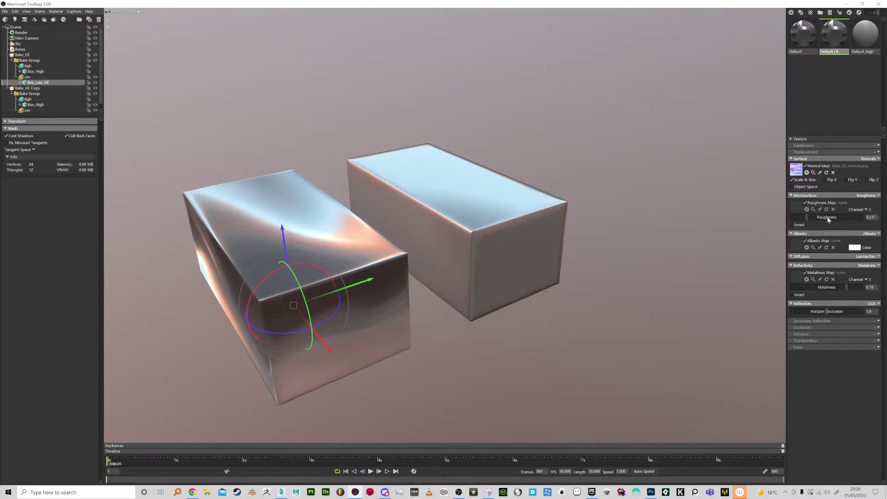
pyautogui.click(796, 170)
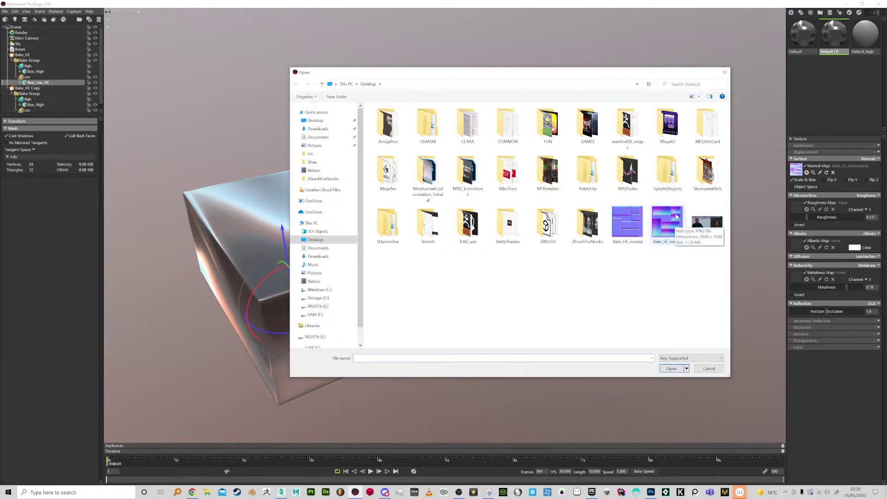
pyautogui.doubleClick(627, 223)
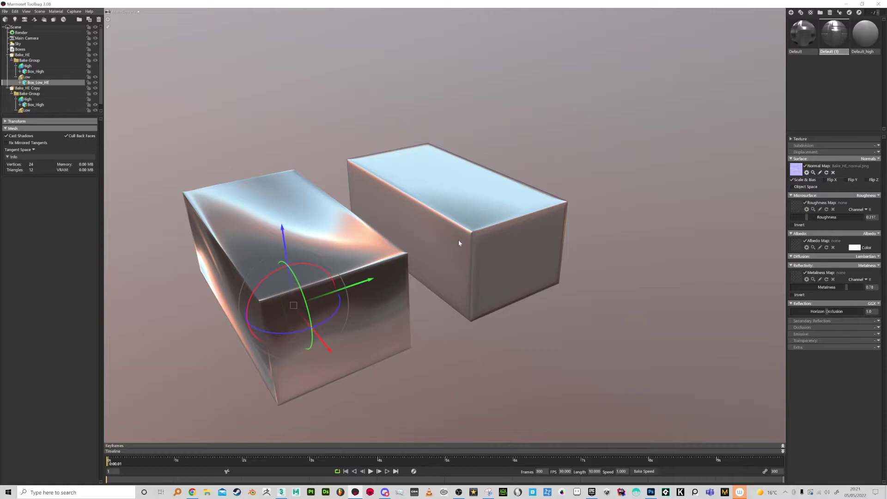
# - Apply the duplicated Default (1) material to Box_Low_HE
pyautogui.moveTo(527, 229); pyautogui.dragTo(569, 215, button='middle')
pyautogui.scroll(2, 569, 214)
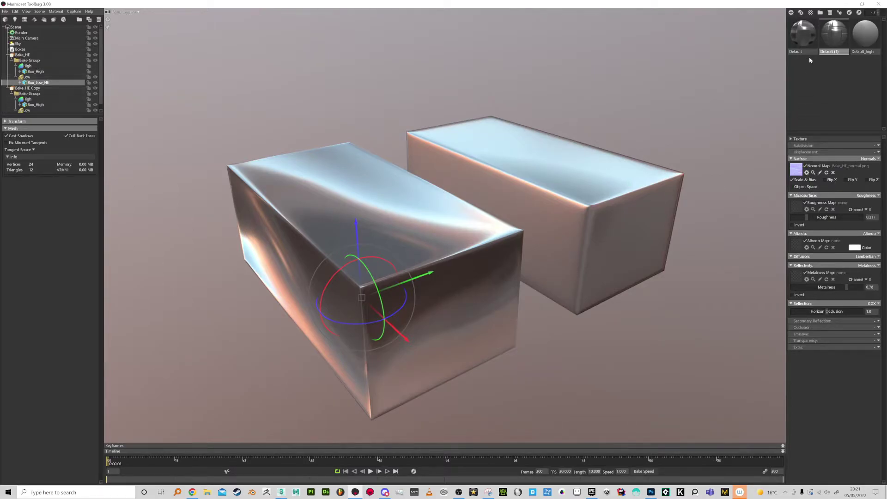
pyautogui.moveTo(827, 54); pyautogui.dragTo(386, 317)
pyautogui.keyDown('alt'); pyautogui.moveTo(483, 308); pyautogui.dragTo(486, 330, button='right'); pyautogui.keyUp('alt')
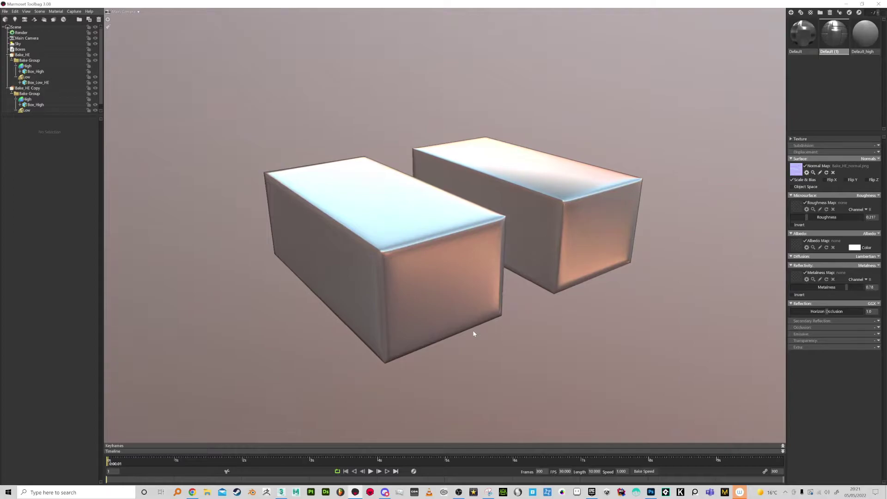
# - Compare the baked edges of the hard-edge and smooth-edge boxes from above and below
pyautogui.moveTo(471, 332); pyautogui.dragTo(496, 307)
pyautogui.click(495, 307)
pyautogui.click(569, 168)
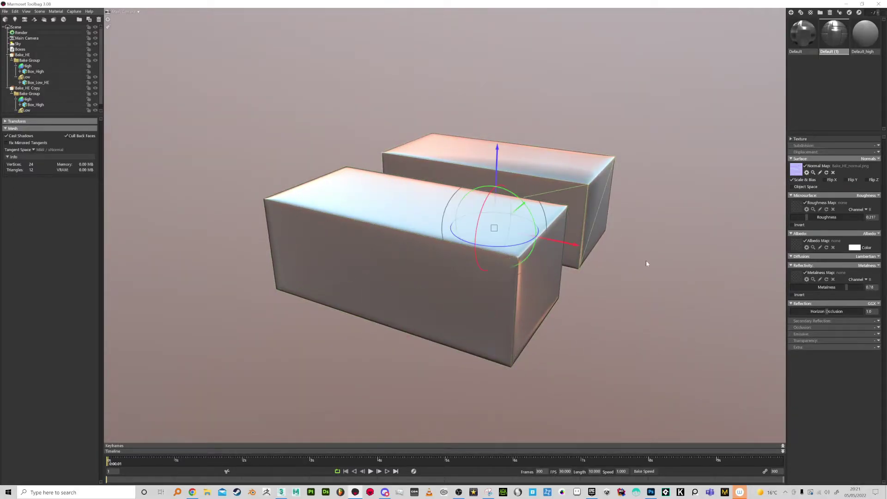
pyautogui.moveTo(647, 267); pyautogui.dragTo(400, 158)
# - Examine the lower corner of Box_Low_HE up close for seams along its hard edges
pyautogui.scroll(6, 397, 164)
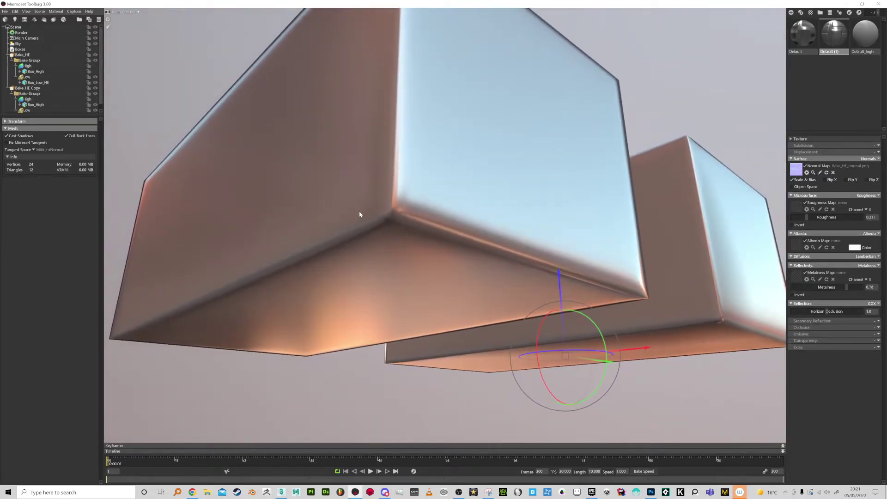
pyautogui.scroll(4, 360, 212)
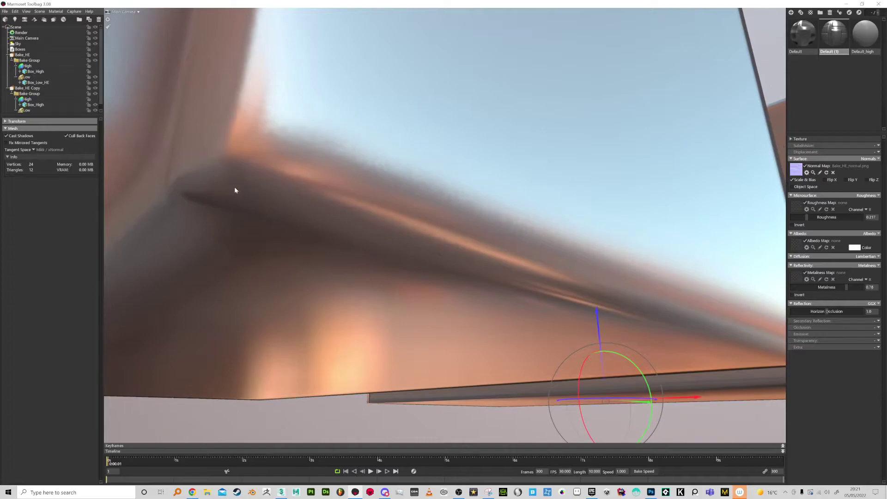
pyautogui.moveTo(230, 187); pyautogui.dragTo(233, 185)
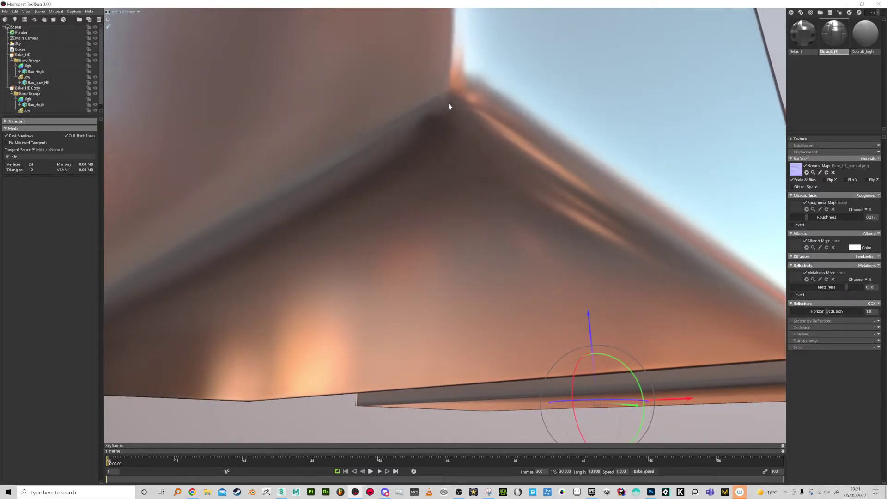
pyautogui.scroll(1, 449, 106)
pyautogui.click(437, 74)
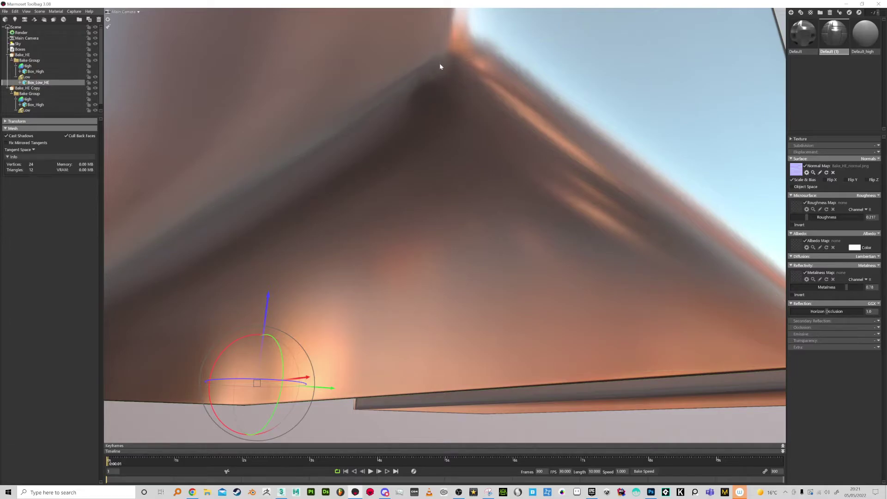
pyautogui.moveTo(431, 84); pyautogui.dragTo(461, 132)
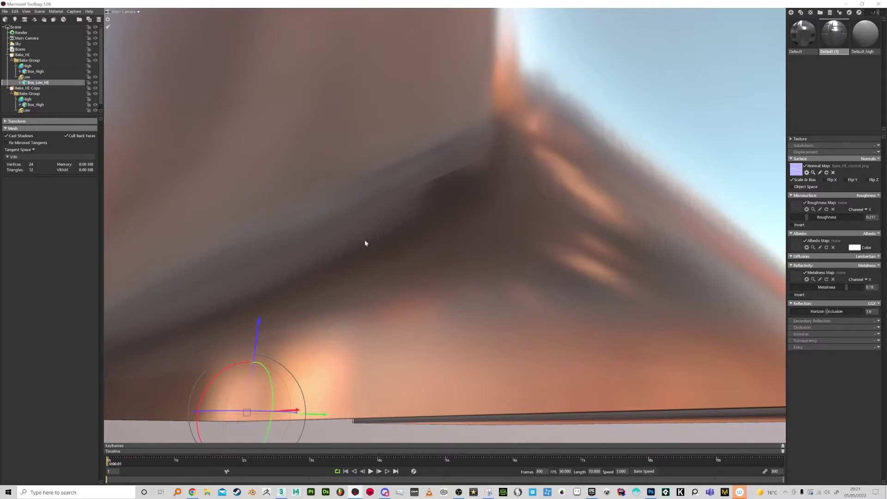
pyautogui.moveTo(394, 240); pyautogui.dragTo(439, 198, button='right')
pyautogui.moveTo(566, 273); pyautogui.dragTo(470, 228)
pyautogui.moveTo(470, 228); pyautogui.dragTo(441, 286, button='right')
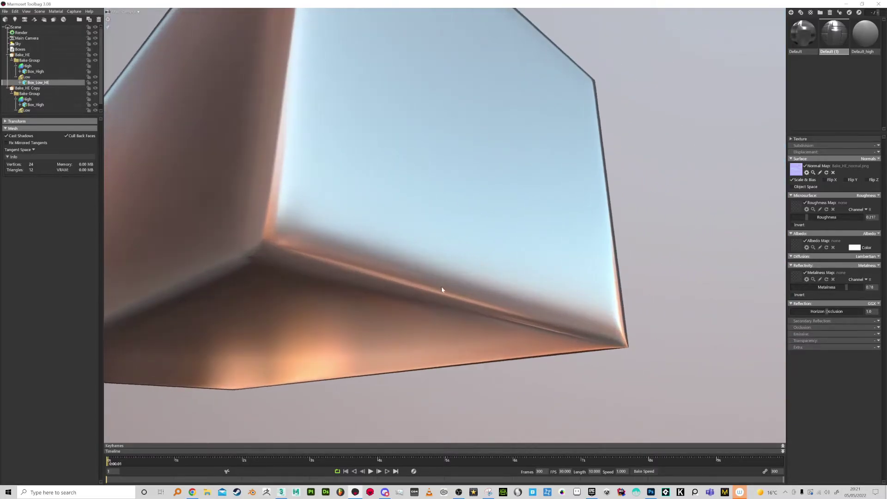
pyautogui.moveTo(442, 290); pyautogui.dragTo(375, 221)
pyautogui.moveTo(374, 219); pyautogui.dragTo(361, 201, button='right')
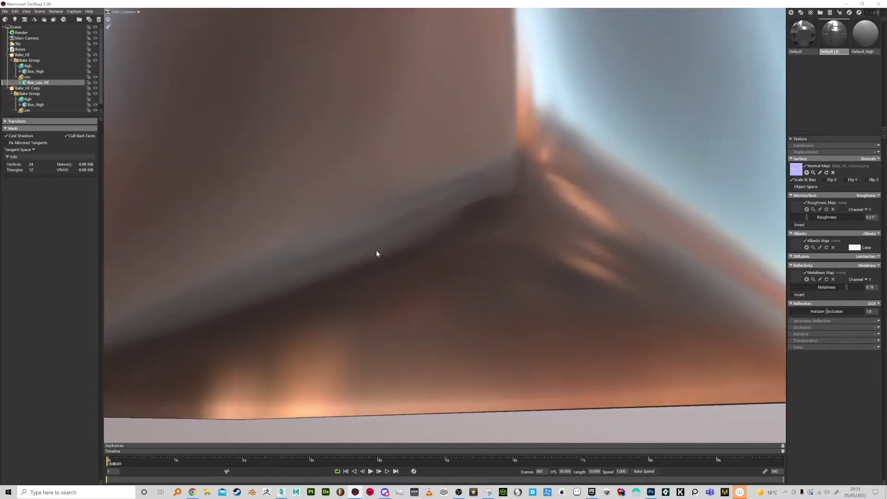
pyautogui.moveTo(409, 272)
pyautogui.mouseDown()
pyautogui.moveTo(386, 221)
pyautogui.moveTo(411, 271)
pyautogui.mouseUp()
# - Compare the top faces and upper edges of both low-poly boxes side by side
pyautogui.scroll(-4, 386, 221)
pyautogui.moveTo(402, 240); pyautogui.dragTo(398, 260, button='right')
pyautogui.moveTo(398, 260); pyautogui.dragTo(399, 253)
pyautogui.moveTo(400, 254); pyautogui.dragTo(411, 215, button='right')
pyautogui.scroll(-4, 446, 214)
pyautogui.moveTo(446, 214); pyautogui.dragTo(289, 266)
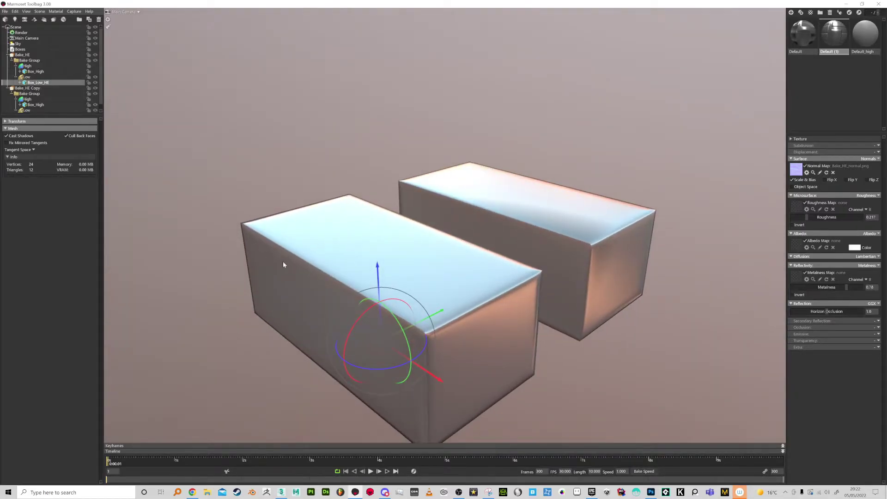
pyautogui.scroll(2, 291, 272)
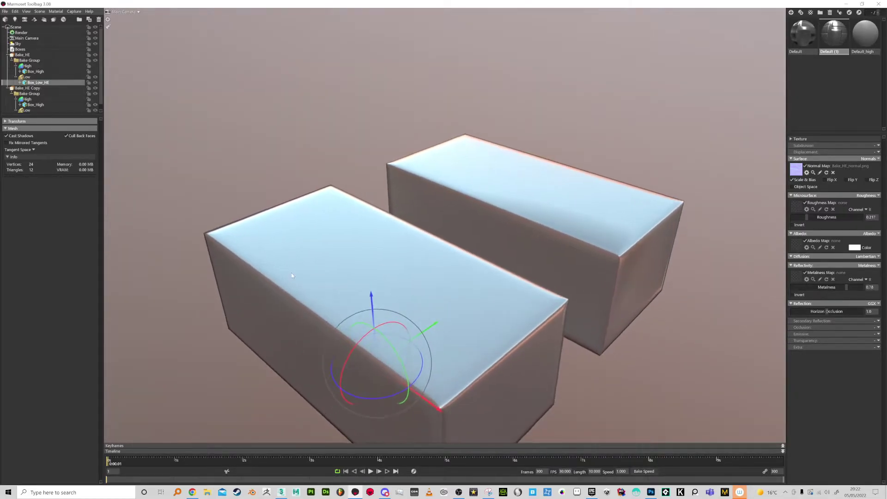
pyautogui.moveTo(291, 273); pyautogui.dragTo(300, 245, button='middle')
# - Switch to 3ds Max, add an Unwrap UVW modifier to Box_Low_SE and open its UV editor
pyautogui.hotkey('alt', 'Tab')
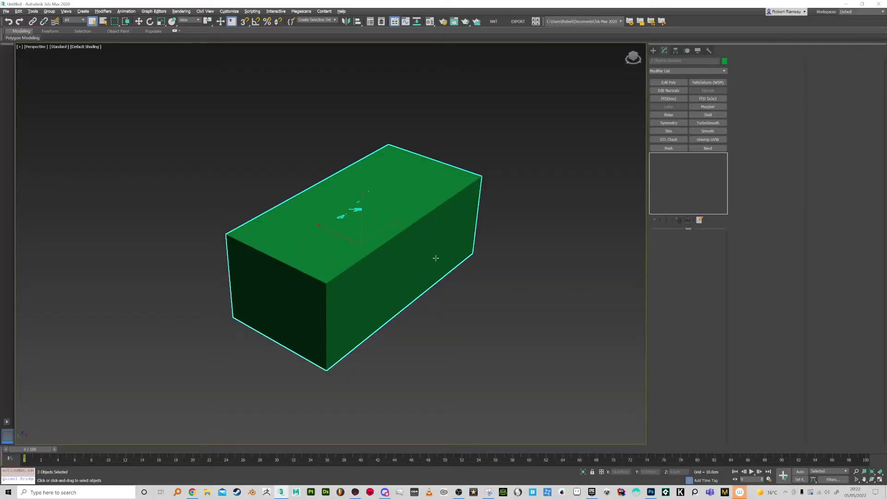
pyautogui.click(396, 234)
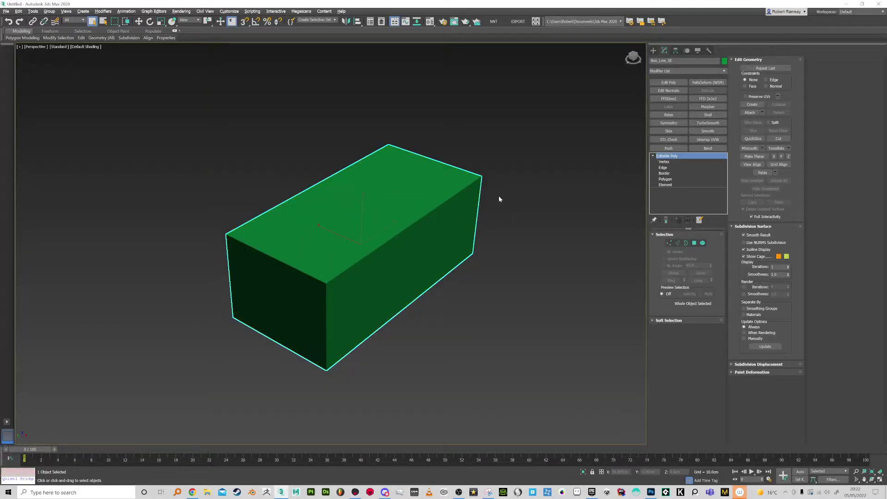
pyautogui.click(704, 140)
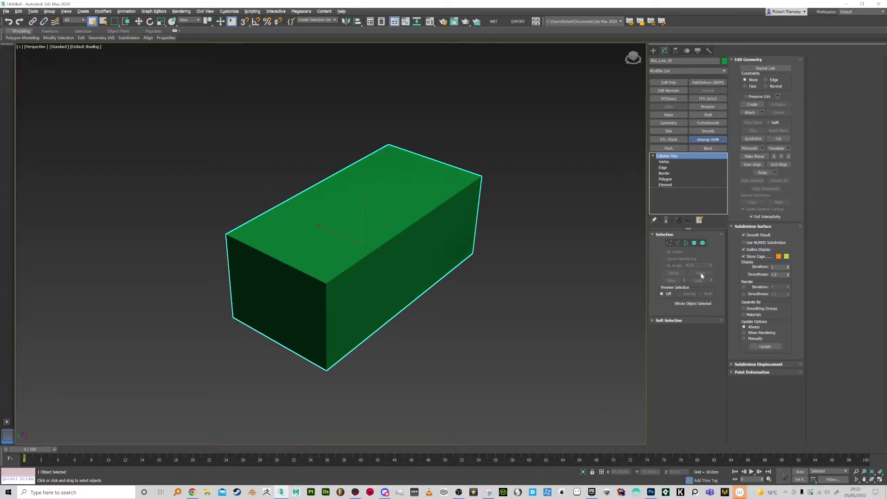
pyautogui.click(697, 383)
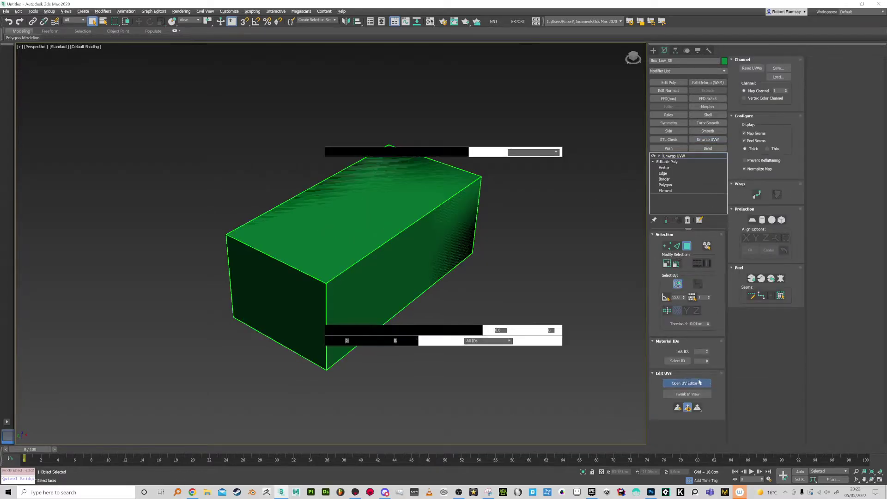
pyautogui.moveTo(158, 182); pyautogui.dragTo(319, 253)
# - Select the border edge between the two lower UV shells in edge mode to check its matching edges
pyautogui.click(135, 169)
pyautogui.moveTo(135, 169)
pyautogui.mouseDown()
pyautogui.moveTo(148, 200)
pyautogui.moveTo(134, 169)
pyautogui.mouseUp()
pyautogui.press('2')
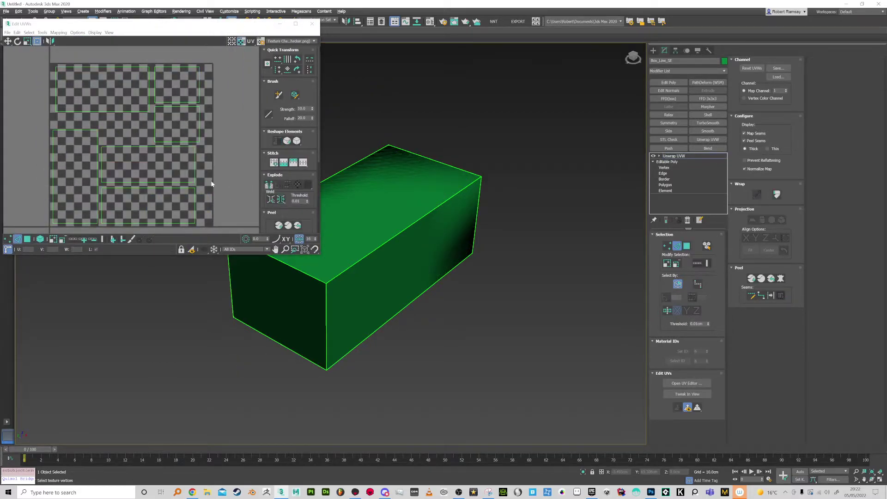
pyautogui.click(157, 184)
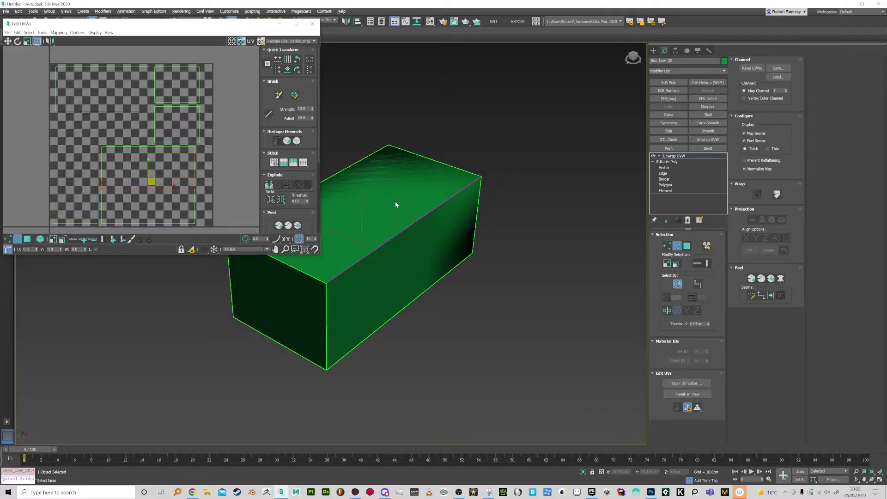
# - Stitch the lowest UV shell to the bottom edge of the wide upper shell along their shared edge
pyautogui.click(137, 195)
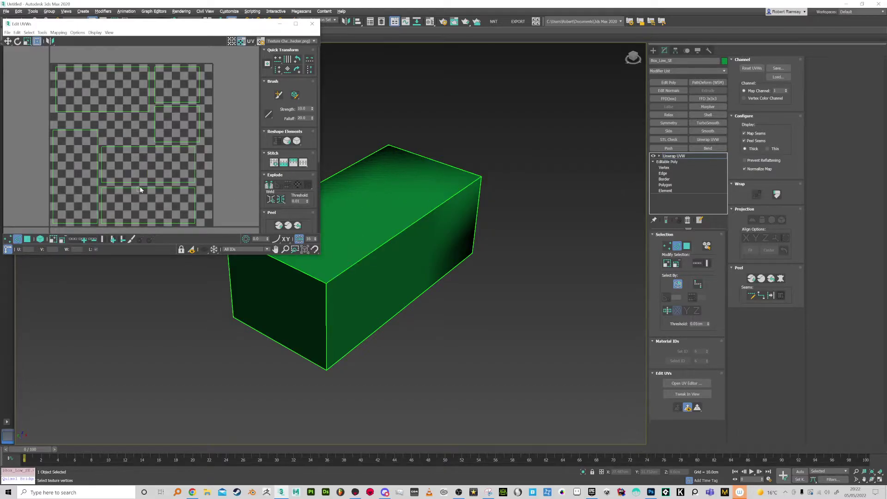
pyautogui.click(141, 188)
pyautogui.click(119, 112)
pyautogui.rightClick(119, 111)
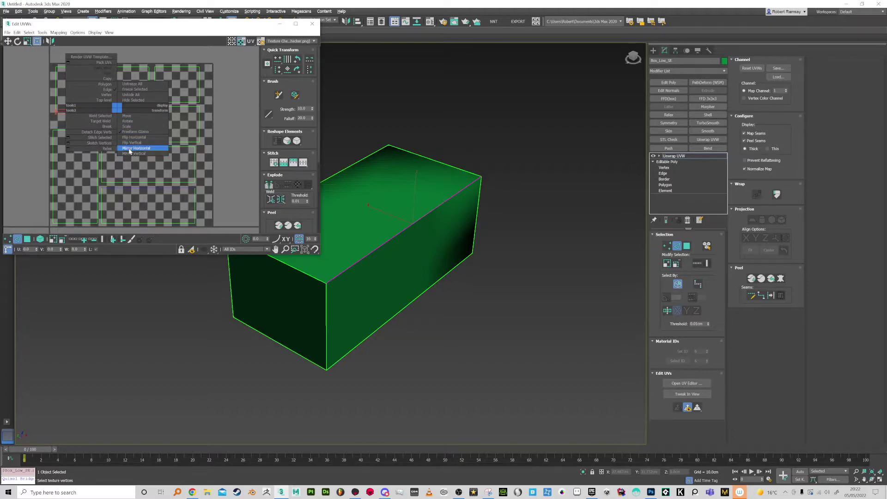
pyautogui.click(109, 139)
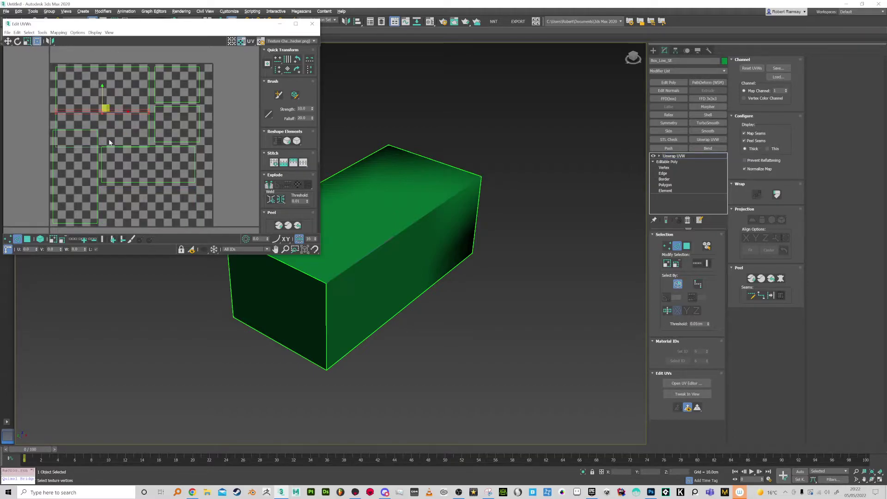
pyautogui.click(231, 161)
# - Stitch the remaining wide lower shell to the side of the tall neighbouring shell along their matching border edges
pyautogui.click(156, 178)
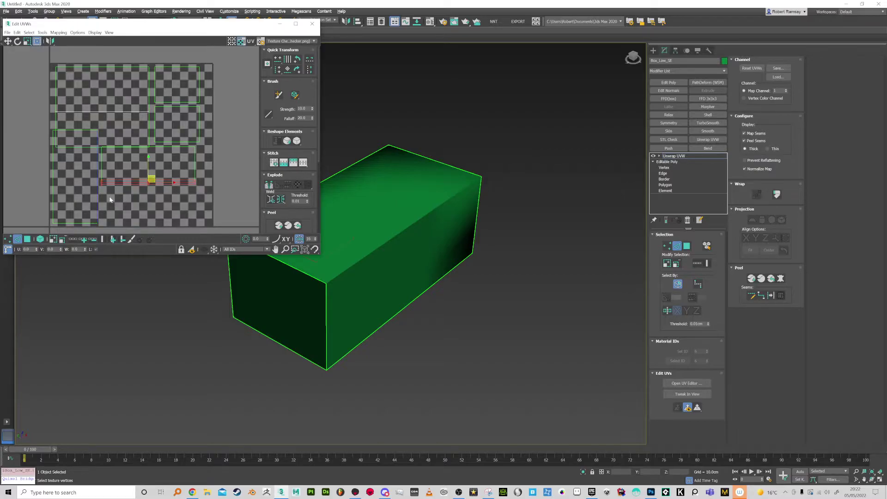
pyautogui.keyDown('ctrl'); pyautogui.click(96, 200); pyautogui.keyUp('ctrl')
pyautogui.rightClick(96, 200)
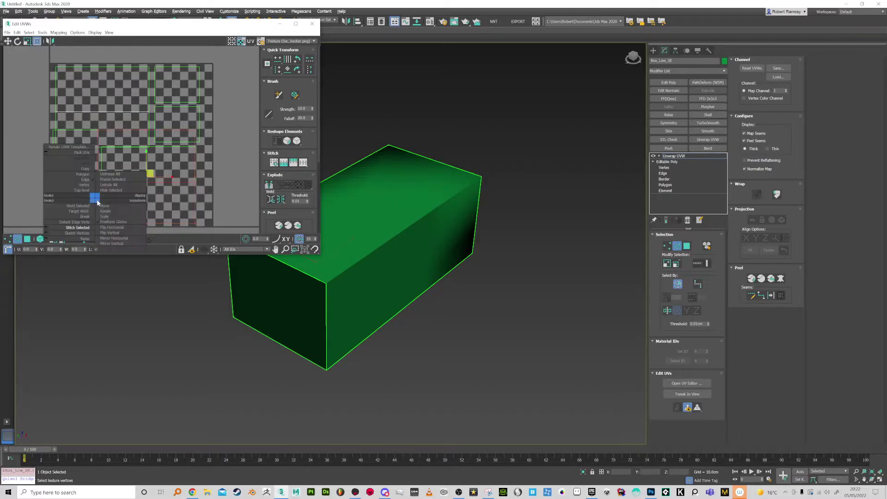
pyautogui.click(86, 230)
pyautogui.click(212, 200)
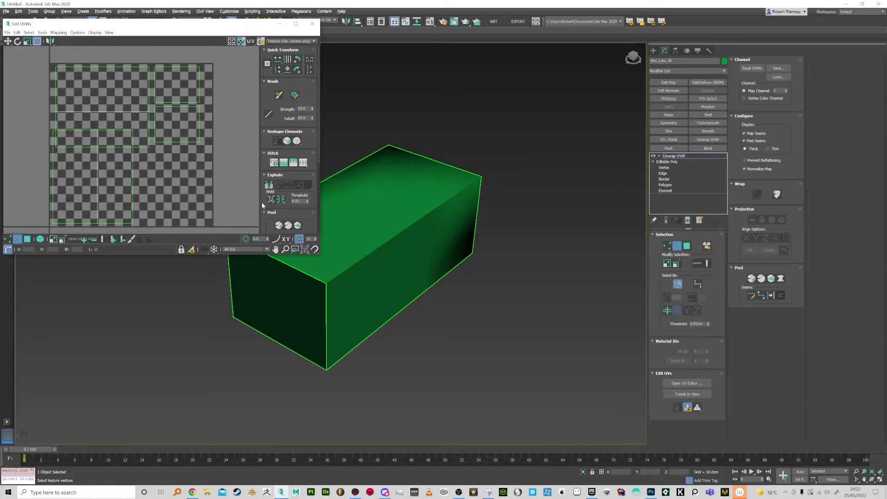
# - Pack the UV shells into the UV square with Rescale on and 0.02 padding
pyautogui.scroll(-3, 264, 200)
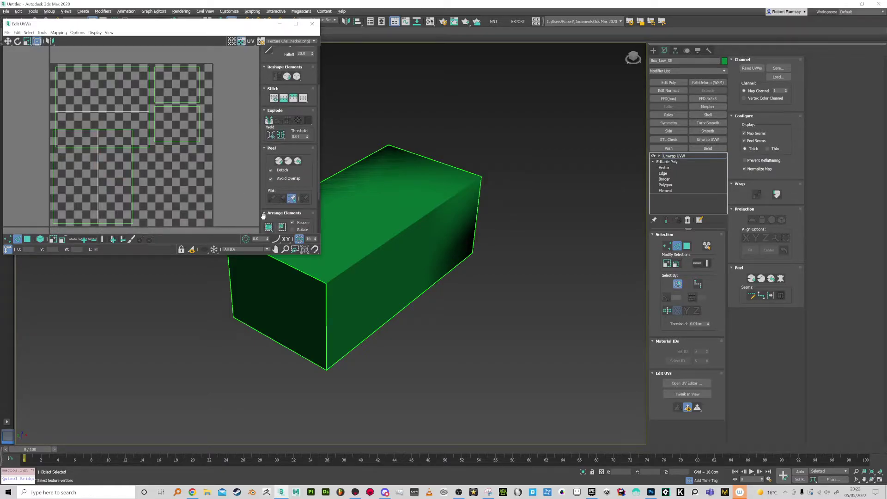
pyautogui.moveTo(263, 215); pyautogui.dragTo(263, 171)
pyautogui.click(282, 194)
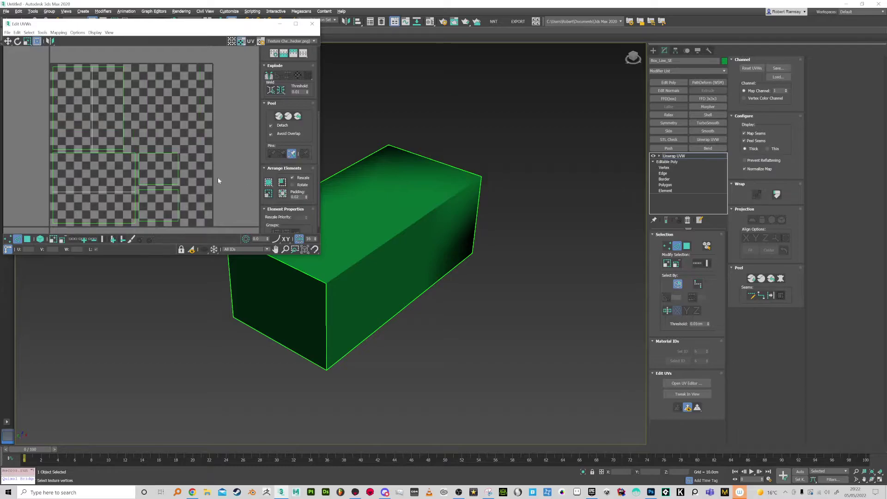
# - Stitch the two paired shells into one four-face strip along their matching long edges and repack the UV layout
pyautogui.click(112, 151)
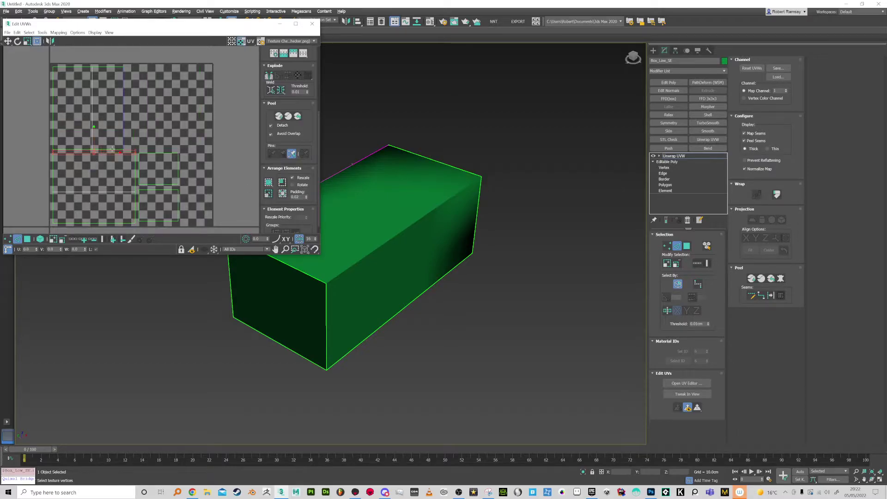
pyautogui.keyDown('ctrl'); pyautogui.moveTo(122, 126); pyautogui.dragTo(122, 123); pyautogui.keyUp('ctrl')
pyautogui.rightClick(121, 124)
pyautogui.click(111, 151)
pyautogui.click(282, 194)
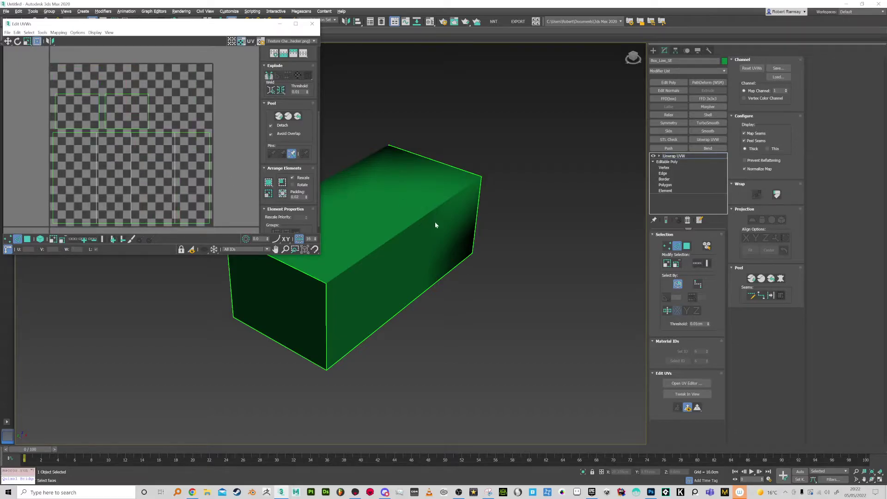
# - Inspect the seams around Box_Low_SE, close the UV editor and copy the box's Unwrap UVW modifier
pyautogui.keyDown('alt'); pyautogui.moveTo(436, 223); pyautogui.dragTo(428, 192, button='middle'); pyautogui.keyUp('alt')
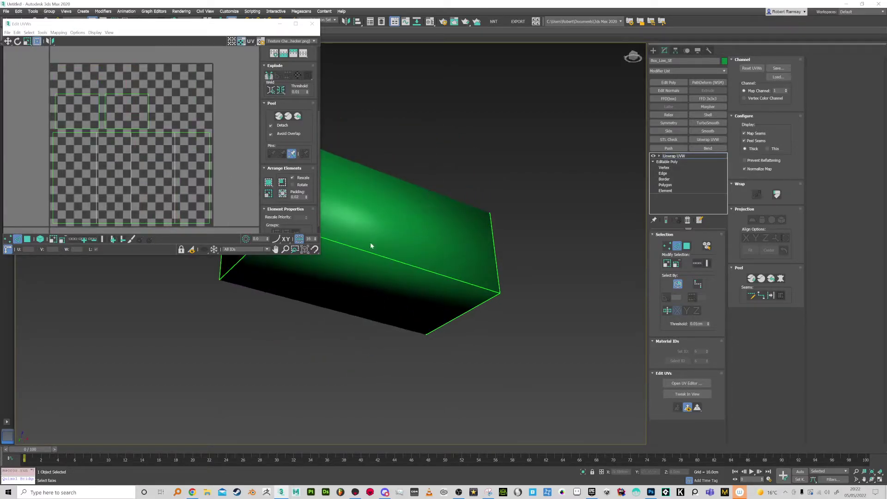
pyautogui.keyDown('alt'); pyautogui.moveTo(359, 240); pyautogui.dragTo(430, 250, button='middle'); pyautogui.keyUp('alt')
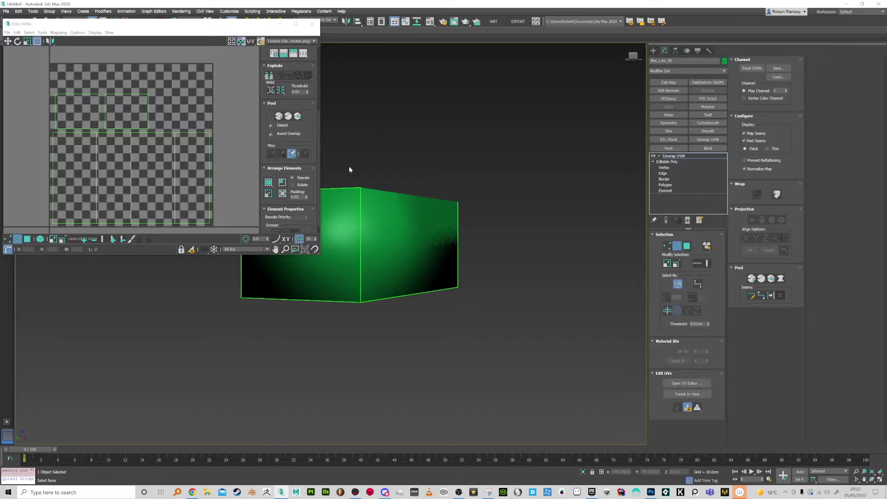
pyautogui.keyDown('alt'); pyautogui.moveTo(348, 166); pyautogui.dragTo(345, 79, button='middle'); pyautogui.keyUp('alt')
pyautogui.click(313, 23)
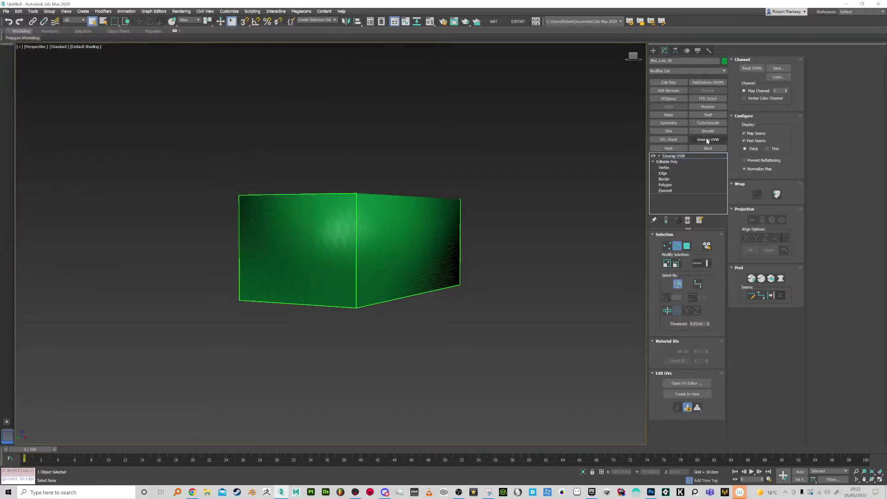
pyautogui.rightClick(678, 158)
pyautogui.click(693, 183)
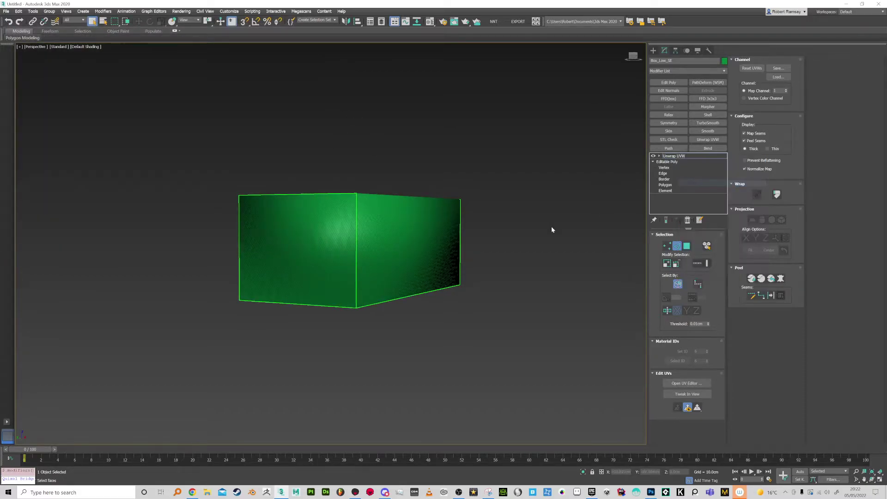
pyautogui.rightClick(667, 157)
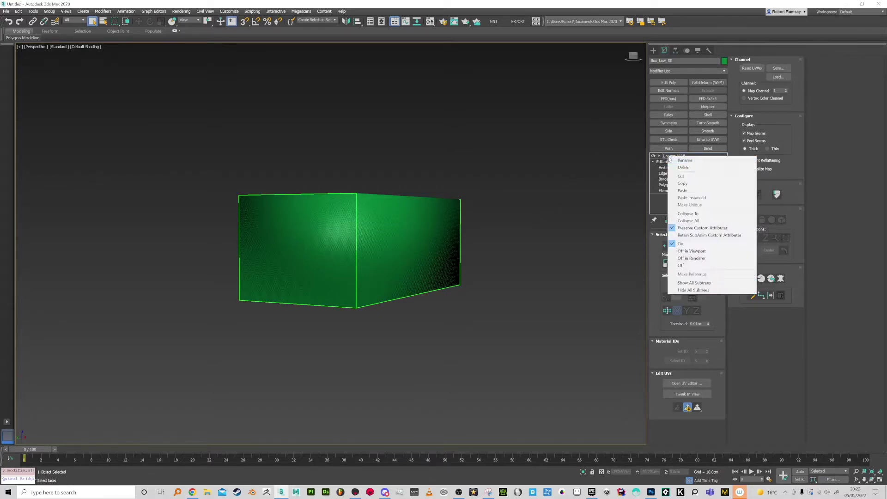
pyautogui.click(599, 203)
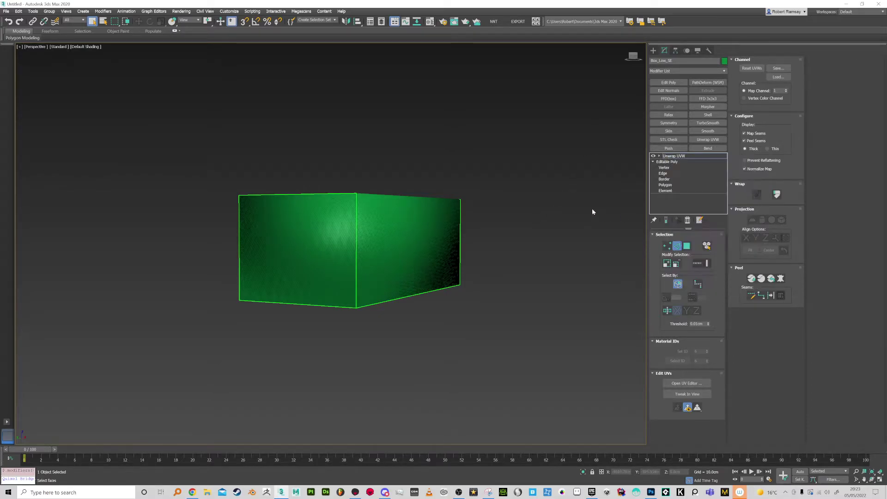
# - Paste the copied Unwrap UVW modifier onto Box_Low_HE and check its layout in the UV editor
pyautogui.keyDown('alt'); pyautogui.moveTo(553, 150); pyautogui.dragTo(446, 229, button='middle'); pyautogui.keyUp('alt')
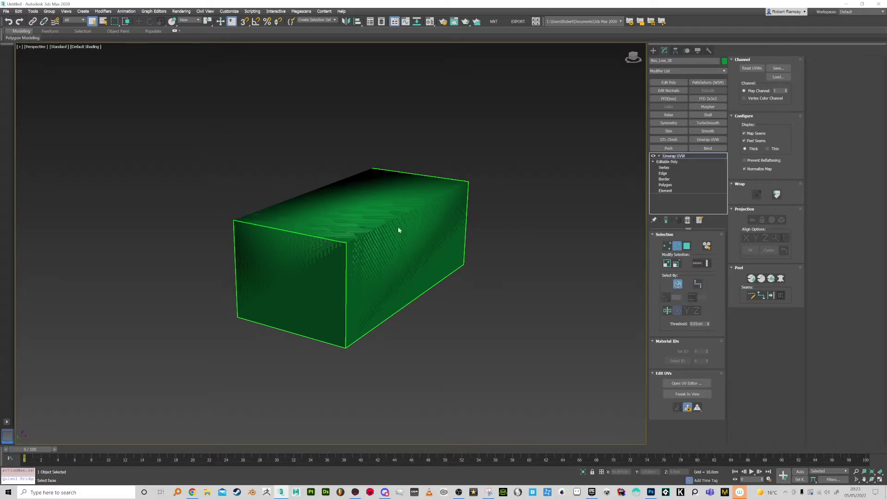
pyautogui.click(659, 155)
pyautogui.click(672, 157)
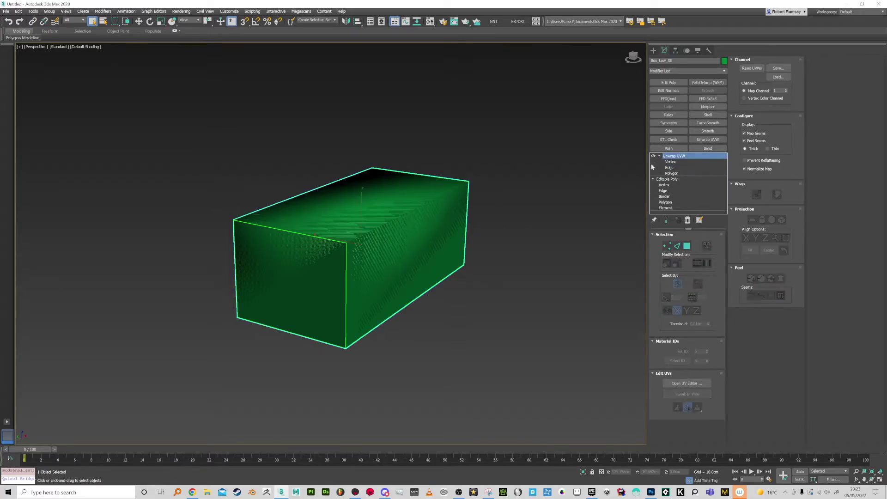
pyautogui.click(532, 225)
pyautogui.click(391, 237)
pyautogui.click(391, 237)
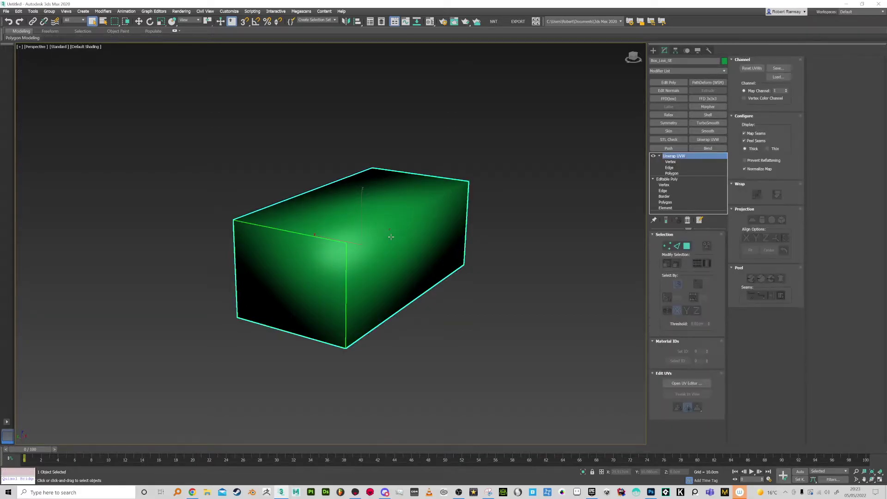
pyautogui.click(390, 237)
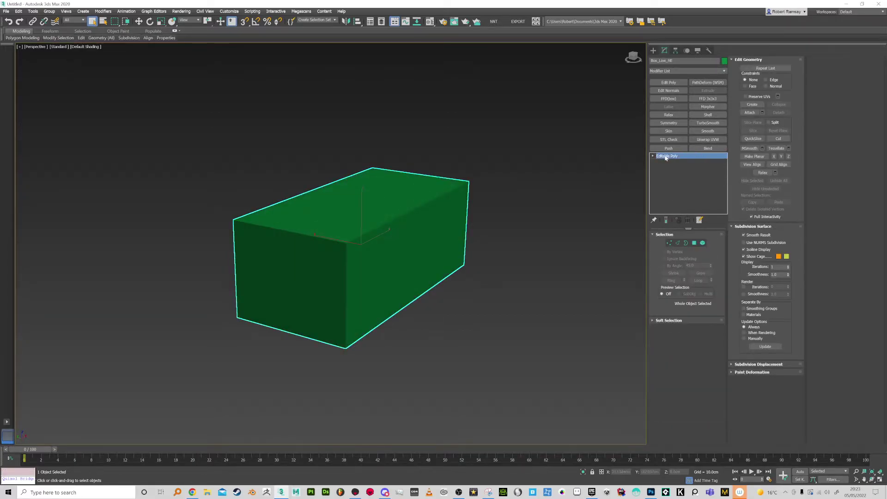
pyautogui.rightClick(666, 157)
pyautogui.click(690, 162)
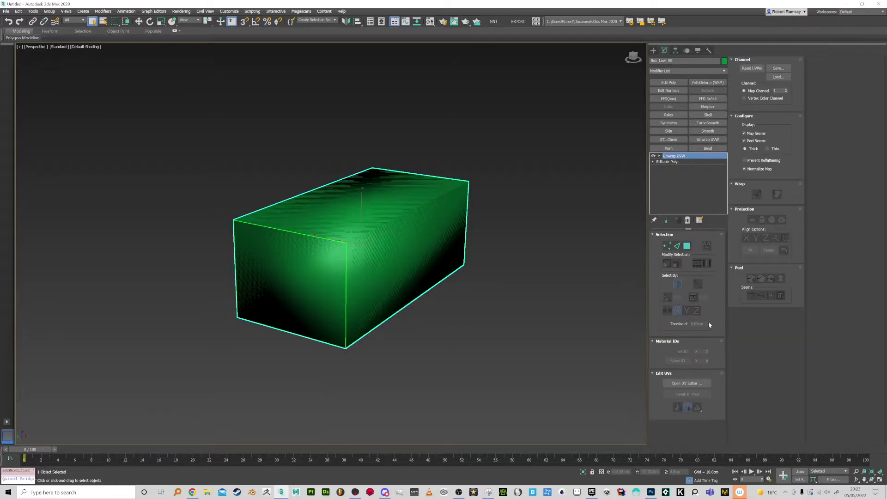
pyautogui.click(687, 383)
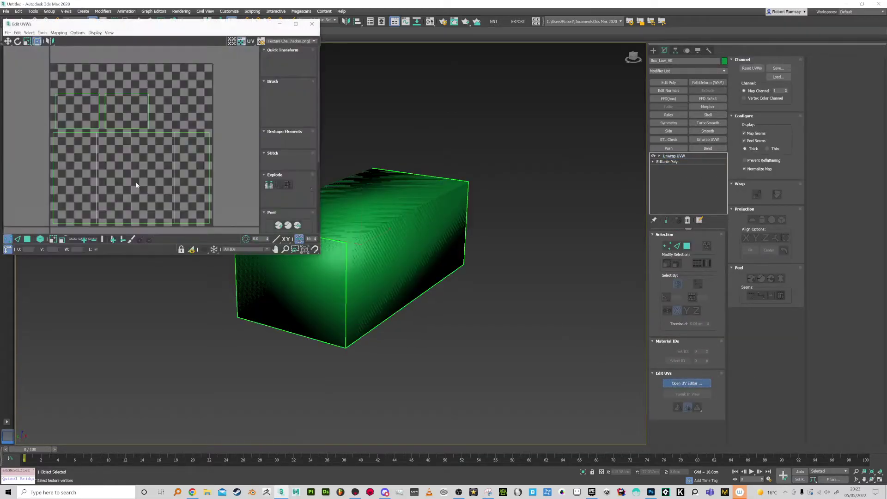
pyautogui.click(312, 24)
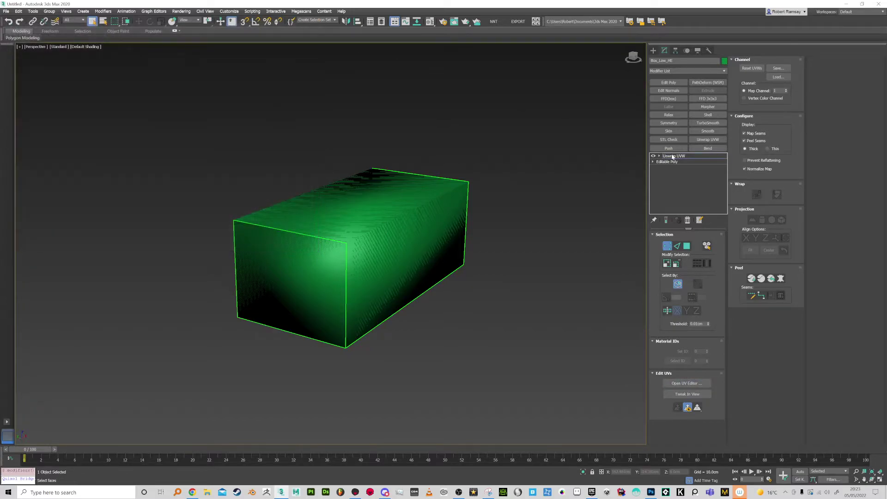
# - Collapse the Unwrap UVW modifier into the Editable Poly on Box_Low_HE and on Box_Low_SE
pyautogui.rightClick(673, 157)
pyautogui.click(689, 212)
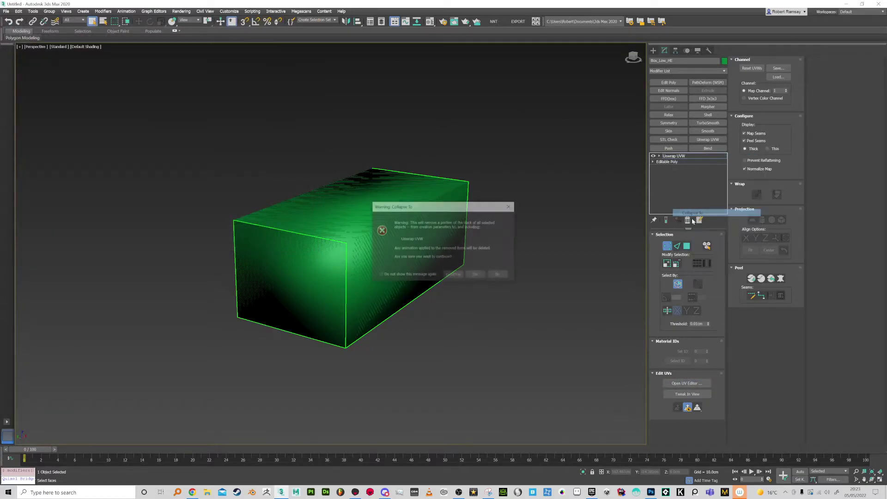
pyautogui.click(476, 275)
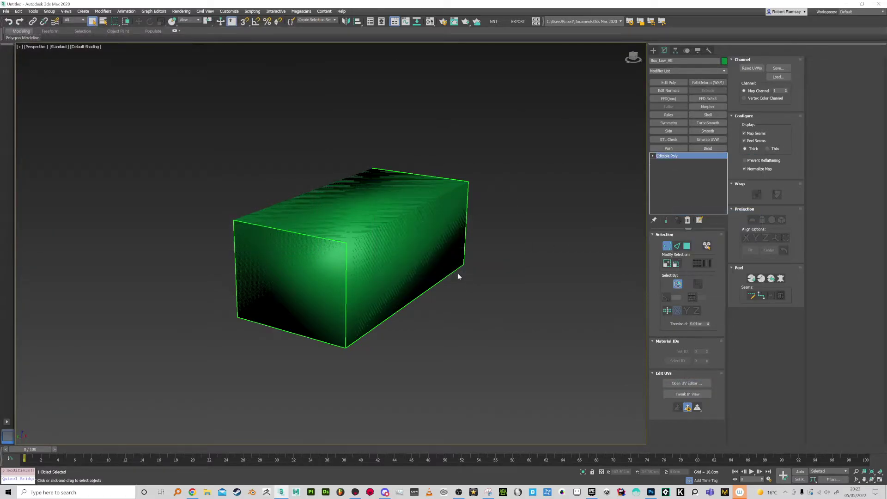
pyautogui.click(427, 267)
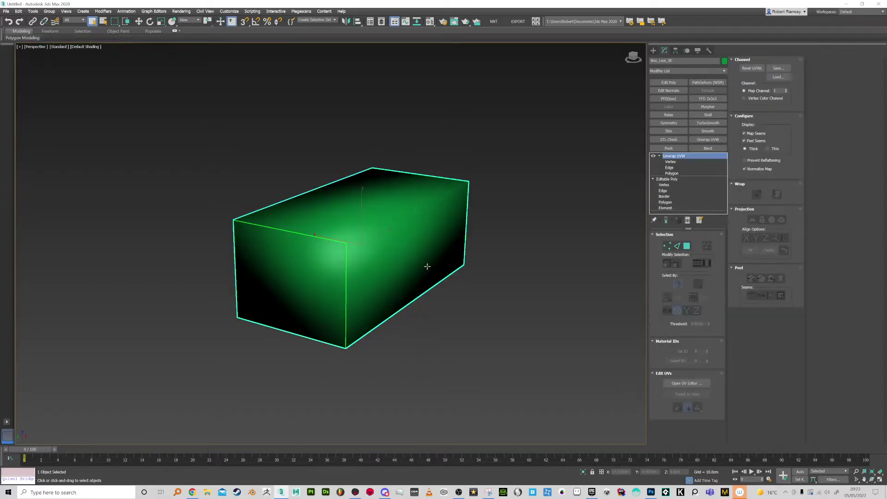
pyautogui.rightClick(675, 161)
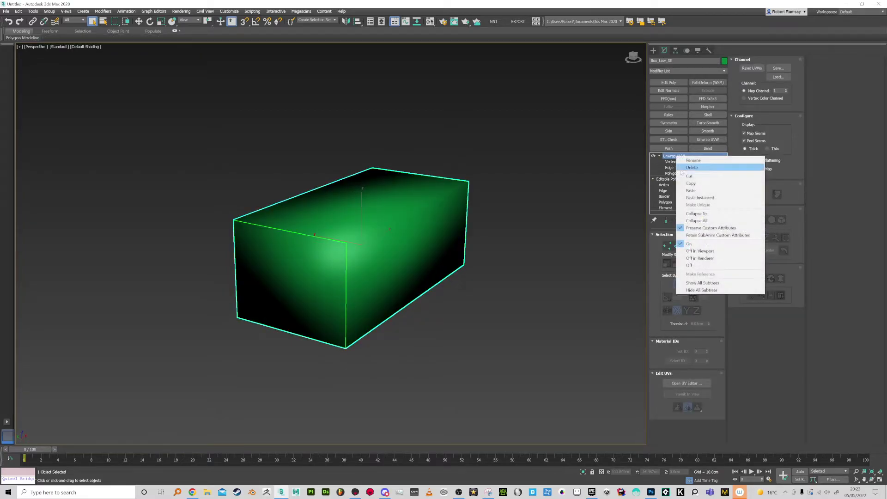
pyautogui.click(711, 213)
pyautogui.click(476, 275)
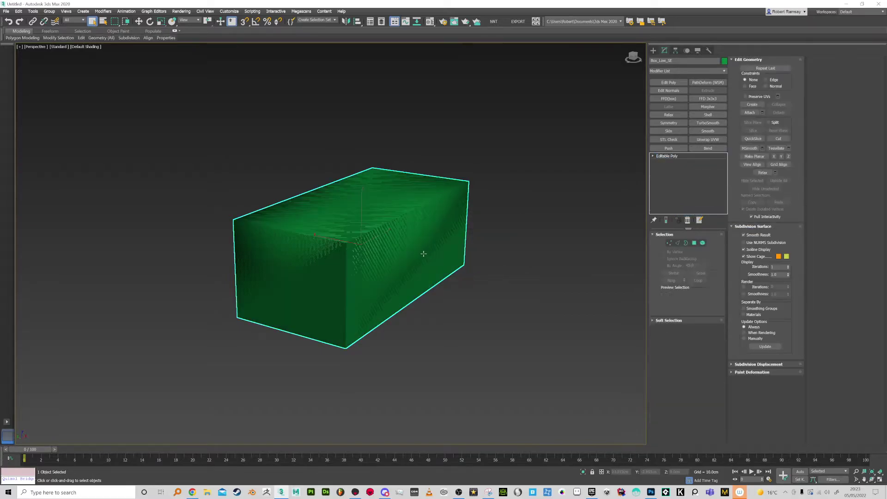
# - Move Box_Low_SE and Box_Low_HE out to opposite sides of the high-poly box to compare all three
pyautogui.scroll(-2, 422, 253)
pyautogui.press('w')
pyautogui.moveTo(347, 271); pyautogui.dragTo(462, 300)
pyautogui.click(354, 275)
pyautogui.moveTo(354, 276); pyautogui.dragTo(242, 255)
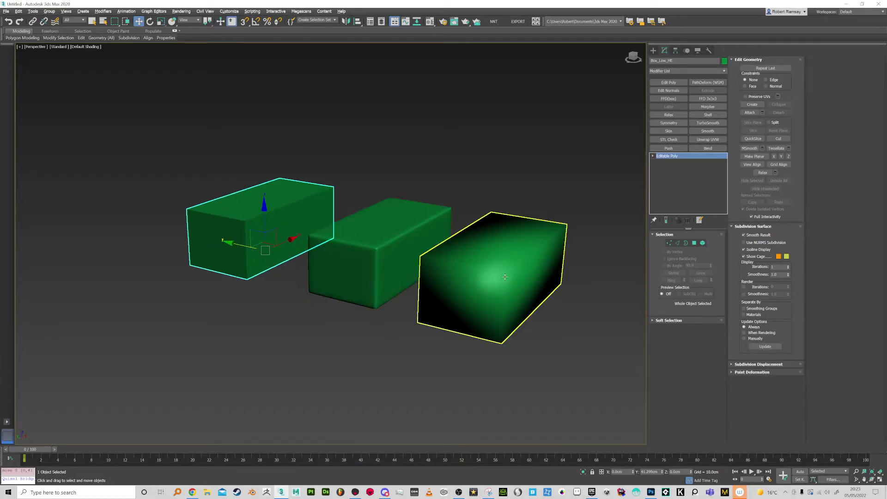
pyautogui.click(509, 320)
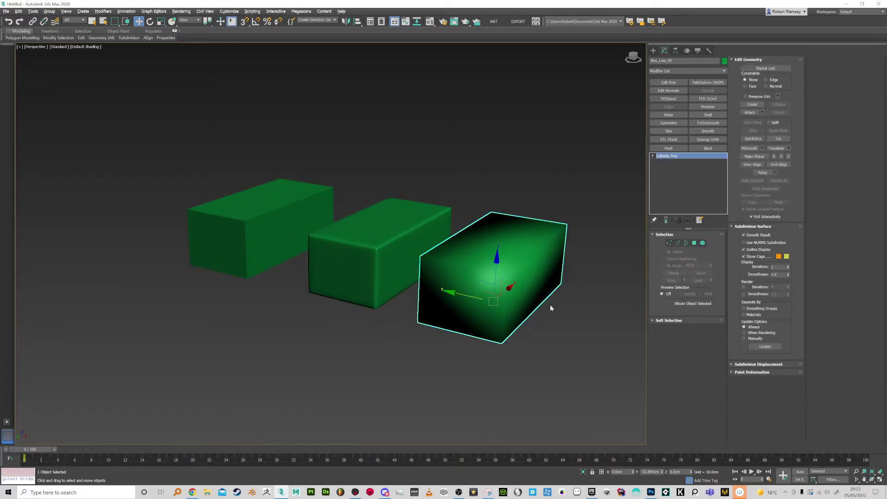
# - Undo the moves of both low-poly boxes
pyautogui.hotkey('ctrl', 'z')
pyautogui.hotkey('ctrl', 'z')
pyautogui.hotkey('ctrl', 'z')
pyautogui.hotkey('ctrl', 'z')
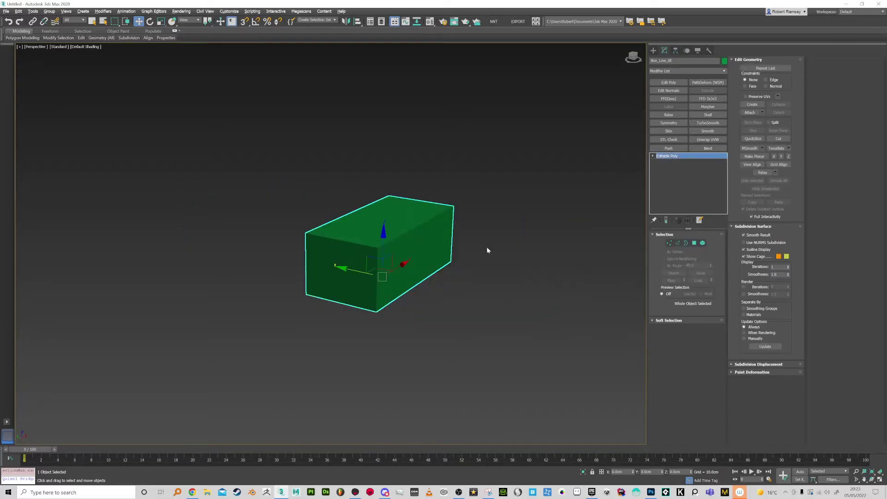
# - Export all three boxes as FBX over the existing Boxes file on the Desktop, keeping the current export options
pyautogui.moveTo(278, 197); pyautogui.dragTo(511, 365)
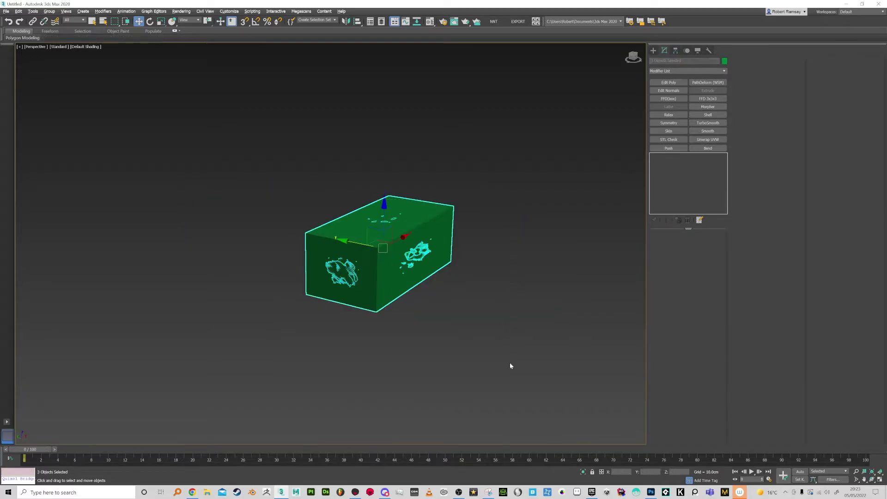
pyautogui.click(6, 11)
pyautogui.moveTo(43, 111)
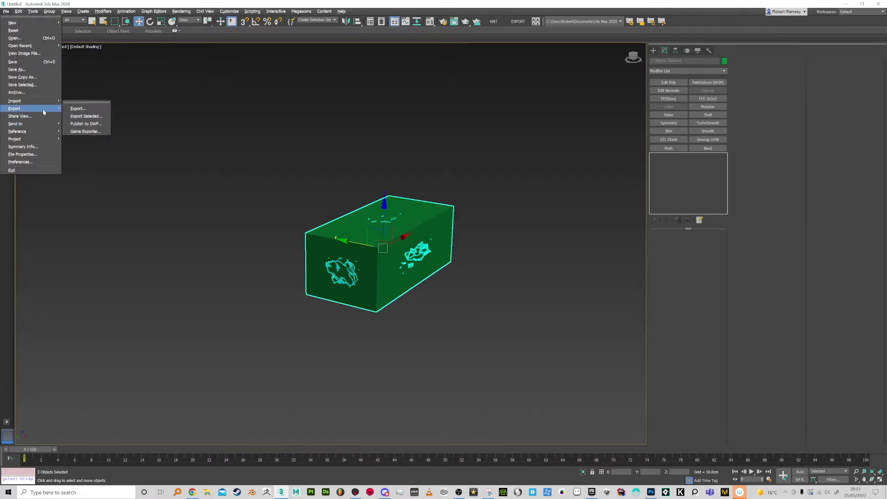
pyautogui.click(86, 116)
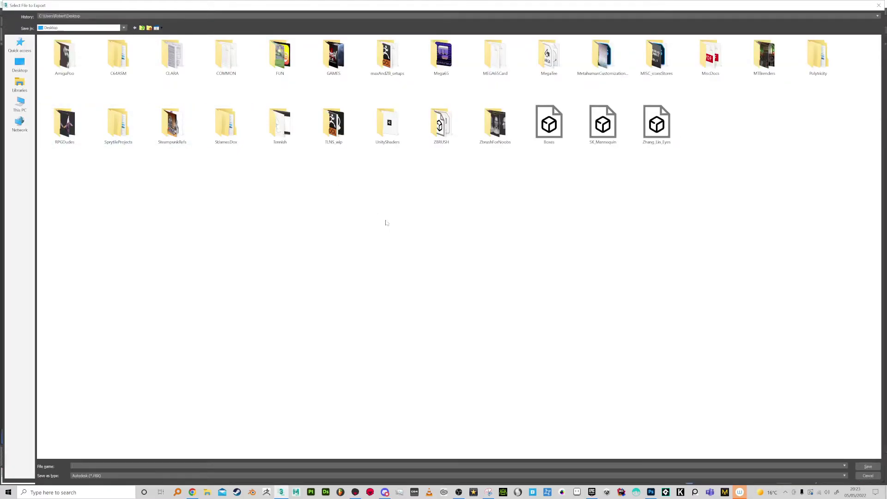
pyautogui.doubleClick(549, 122)
pyautogui.click(463, 274)
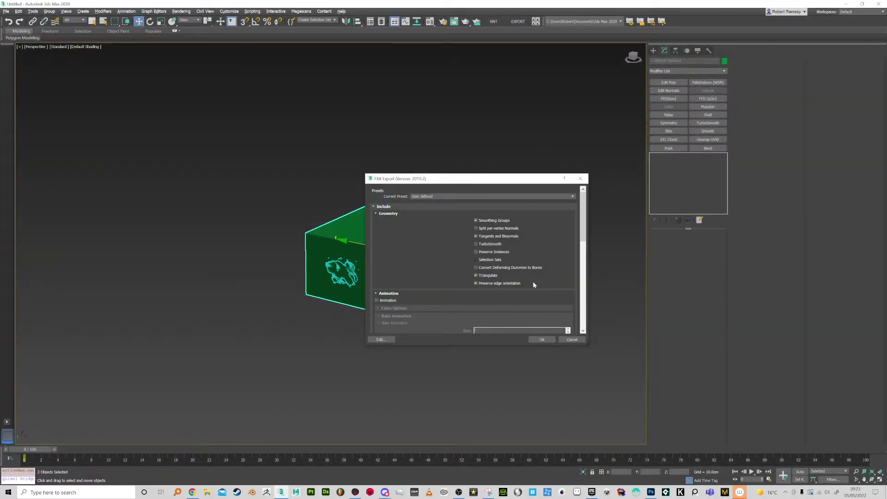
pyautogui.click(542, 340)
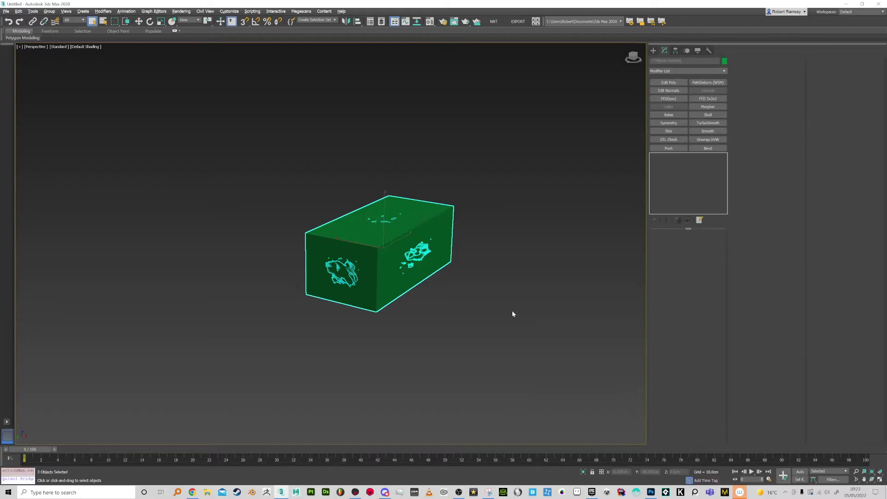
# - Switch to Marmoset Toolbag, check the Boxes import's file reference, and enlarge the scene outliner to list both bake projects
pyautogui.hotkey('alt', 'Tab')
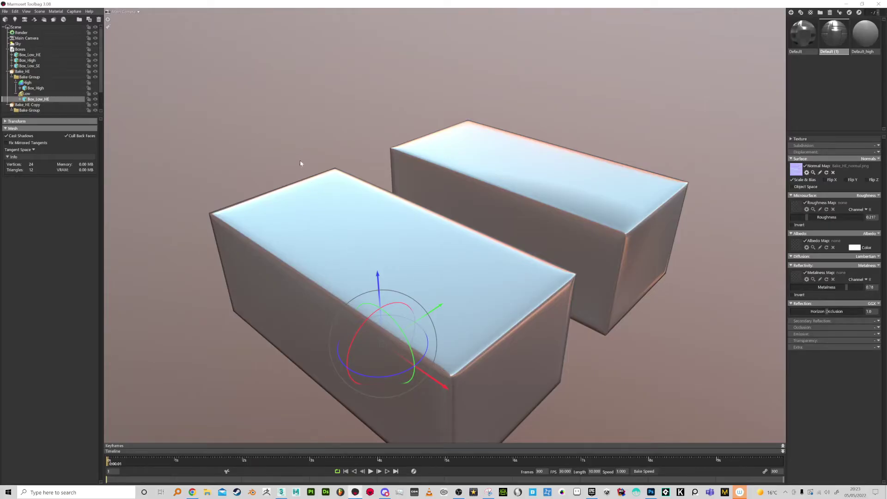
pyautogui.click(297, 154)
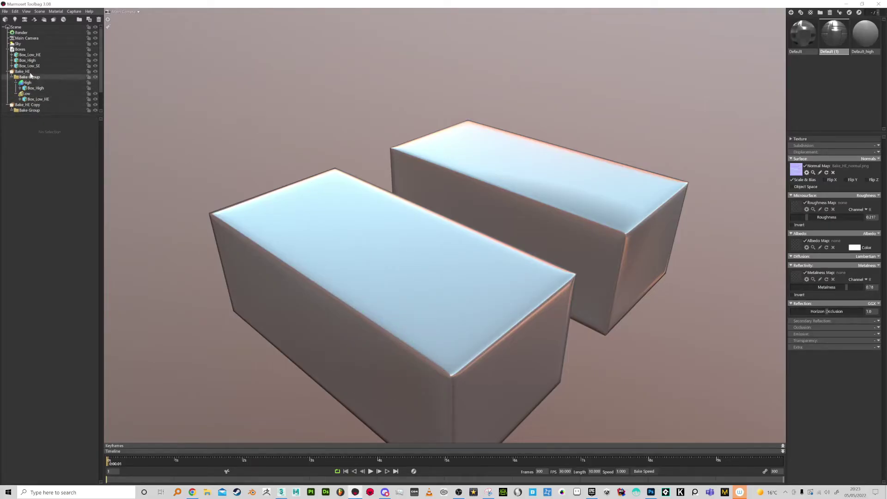
pyautogui.click(29, 54)
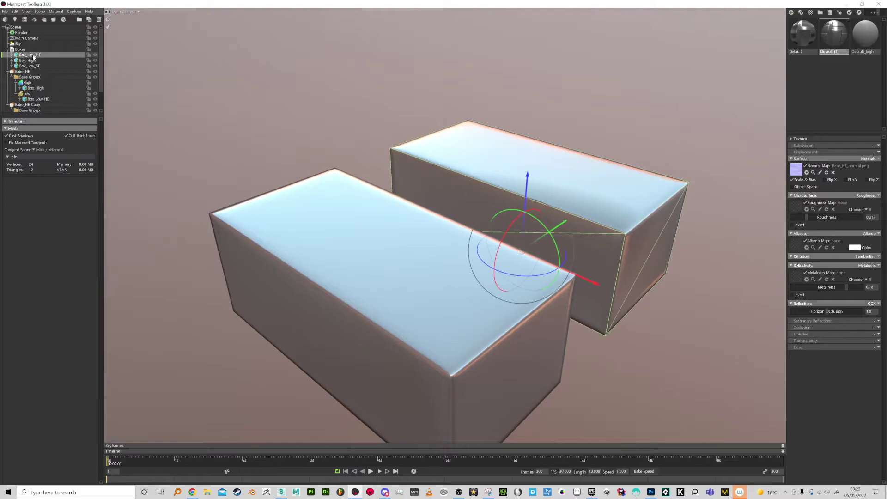
pyautogui.click(18, 122)
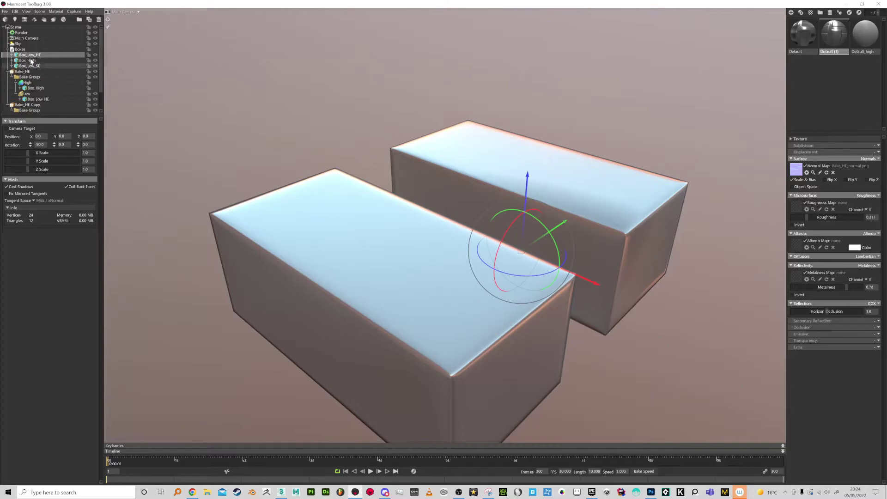
pyautogui.click(11, 55)
pyautogui.click(28, 61)
pyautogui.click(21, 49)
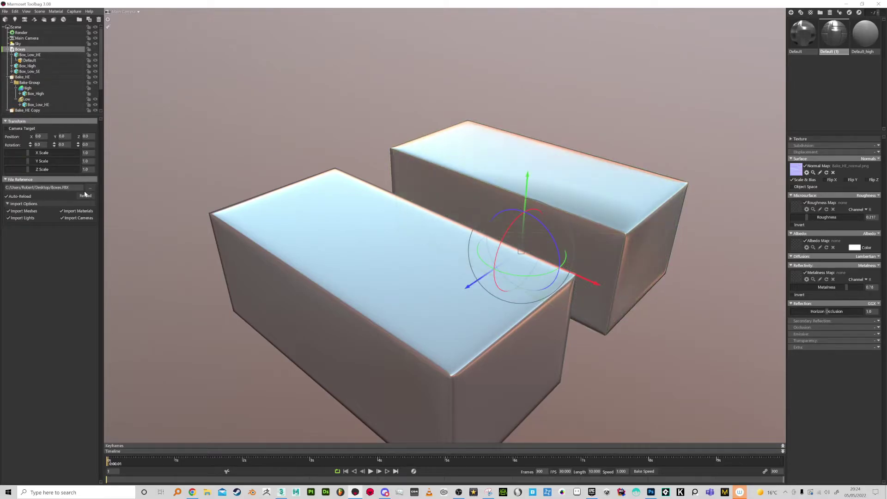
pyautogui.moveTo(354, 198); pyautogui.dragTo(391, 142)
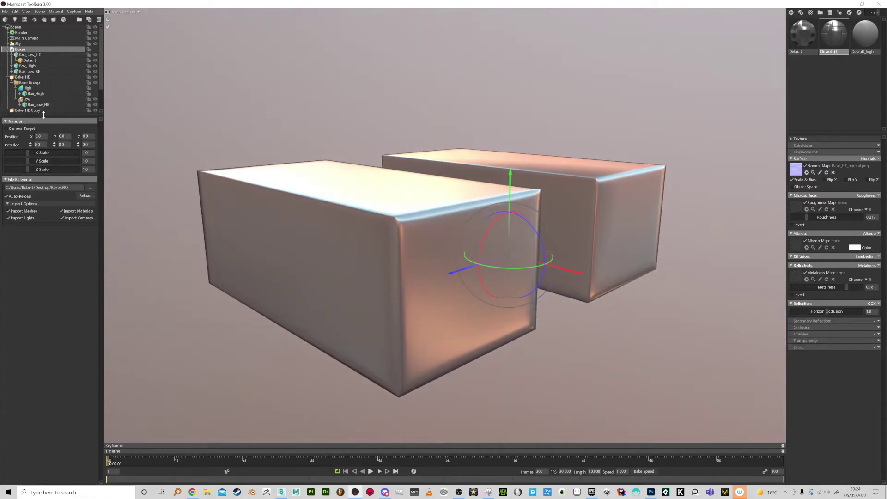
pyautogui.moveTo(43, 116); pyautogui.dragTo(47, 189)
pyautogui.click(28, 110)
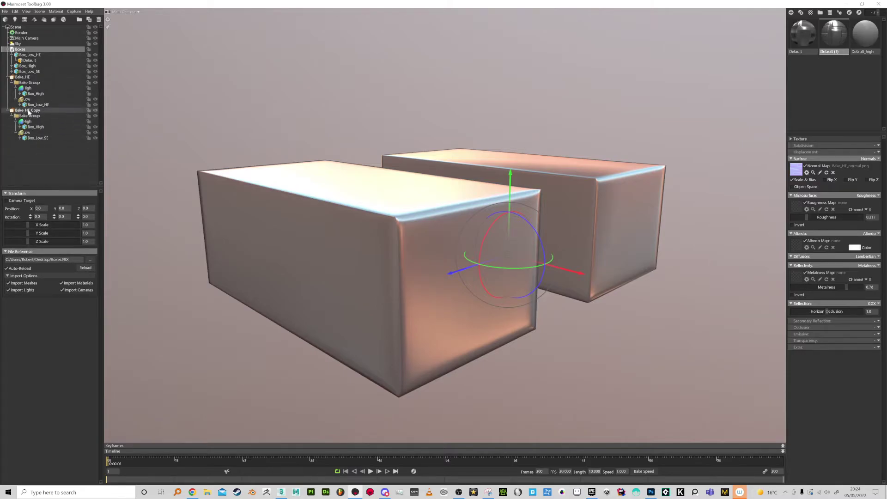
# - Set the Z position of Box_Low_HE in the Bake_HE project to 0
pyautogui.click(336, 217)
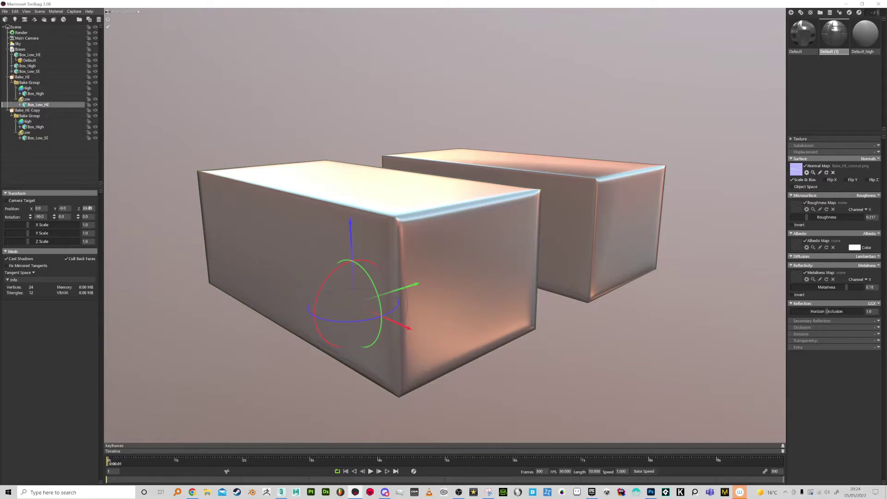
pyautogui.click(88, 208)
pyautogui.write('0')
pyautogui.press('Return')
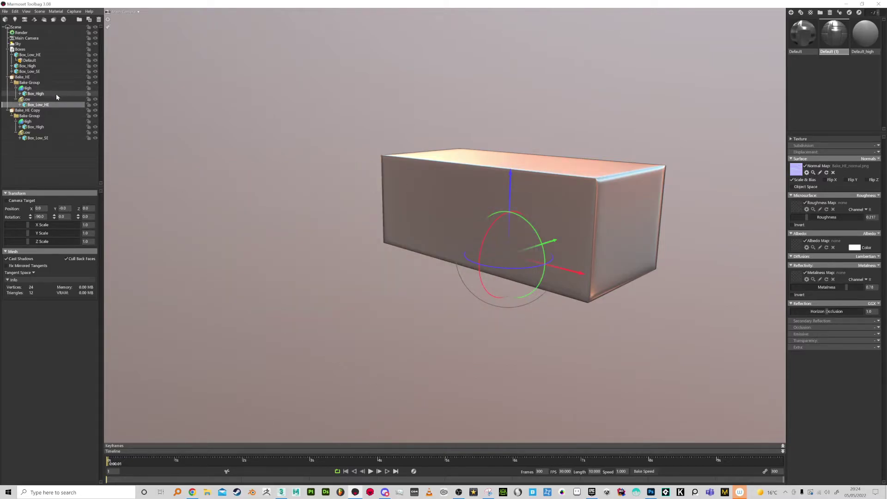
# - Show Box_High in the Bake_HE project and review the contents of its bake group
pyautogui.click(95, 93)
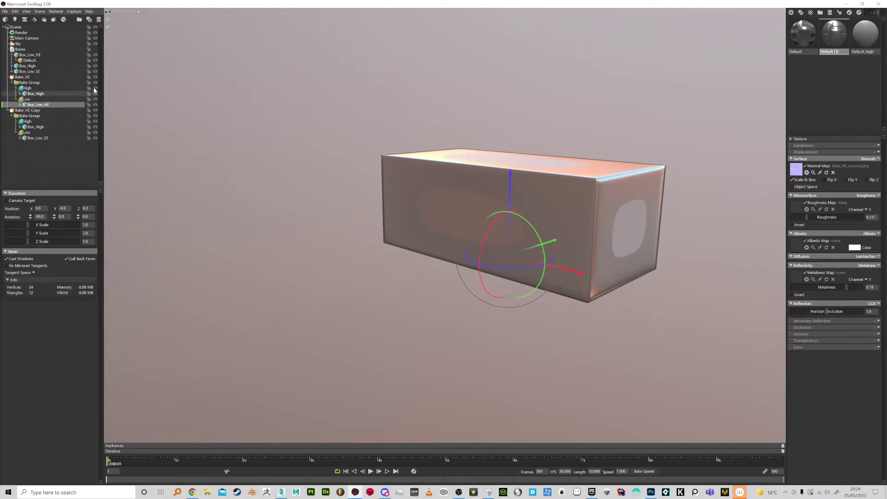
pyautogui.click(7, 110)
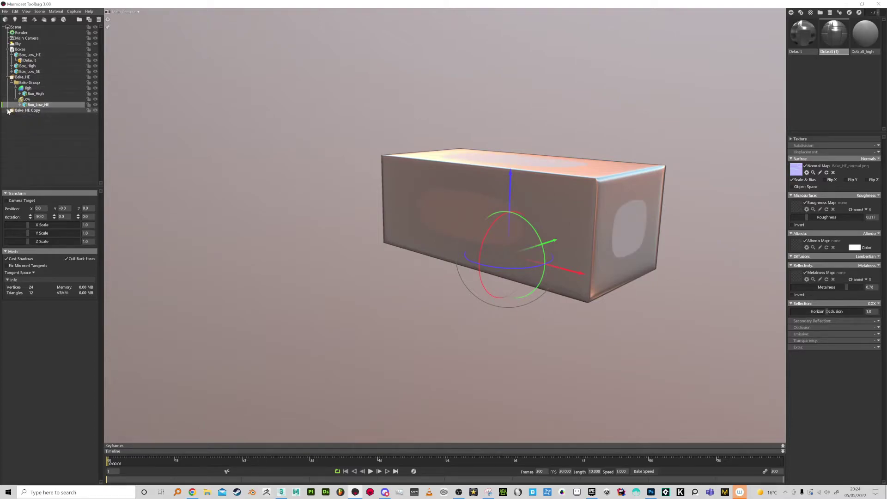
pyautogui.click(29, 83)
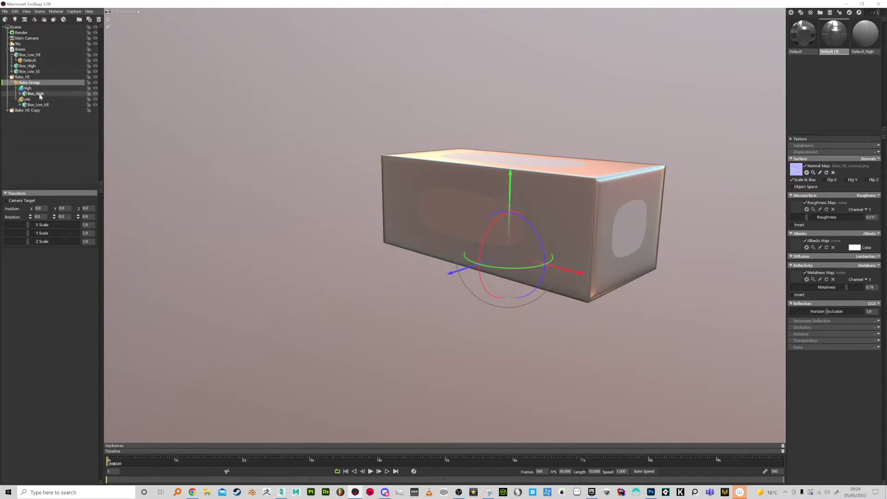
pyautogui.click(20, 93)
pyautogui.click(20, 94)
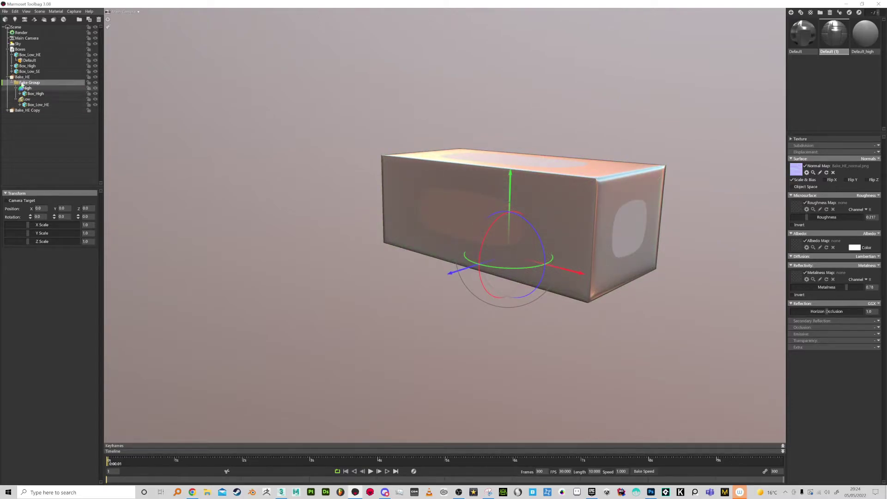
# - Replace the old Box_Low_HE in Bake_HE's Low group with the re-imported Box_Low_HE from Boxes
pyautogui.click(41, 104)
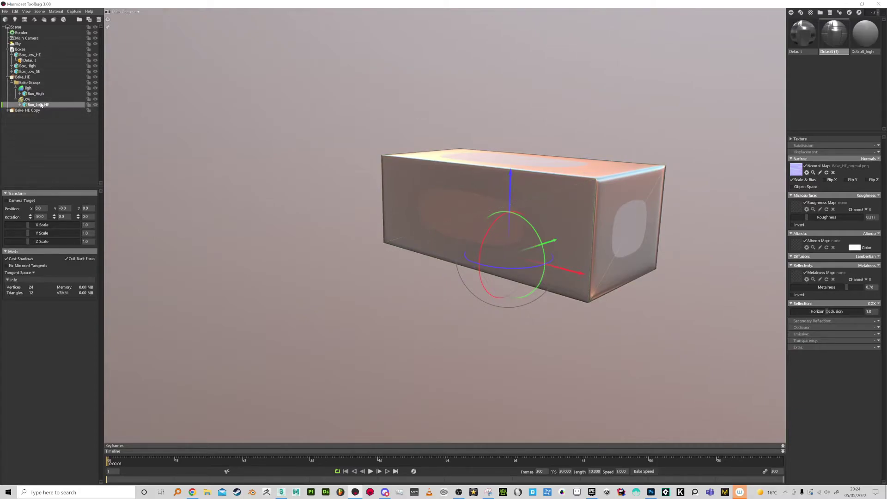
pyautogui.press('Delete')
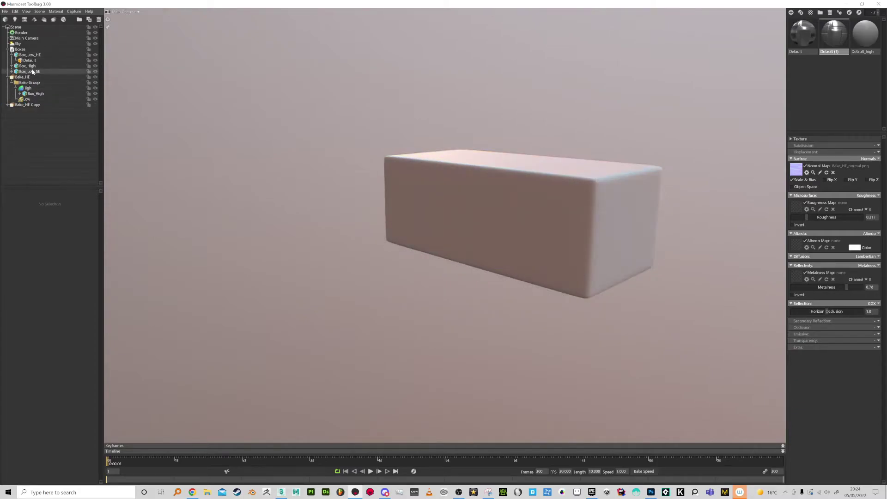
pyautogui.click(11, 55)
pyautogui.click(31, 55)
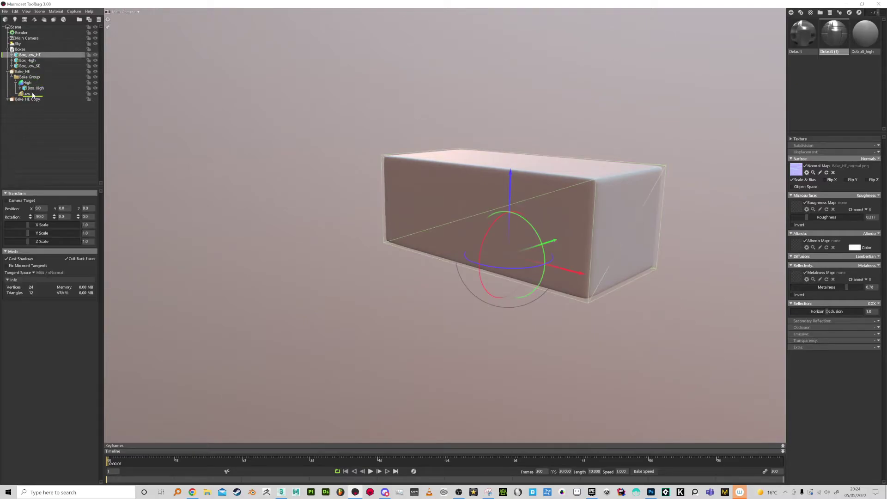
pyautogui.moveTo(33, 95); pyautogui.dragTo(33, 95)
# - Replace Box_Low_SE in Bake_HE Copy's Low group with the re-imported mesh, and delete the leftover Box_High from Boxes
pyautogui.click(7, 100)
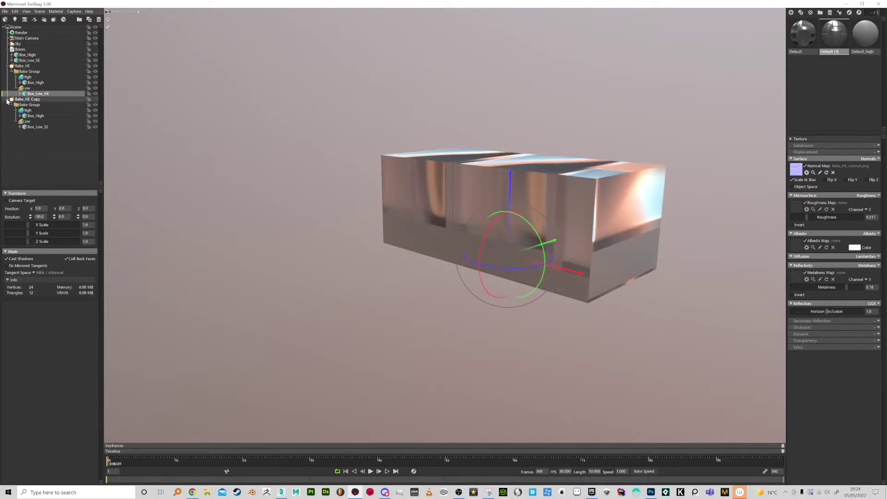
pyautogui.click(44, 127)
pyautogui.press('Delete')
pyautogui.moveTo(30, 60); pyautogui.dragTo(36, 122)
pyautogui.click(34, 54)
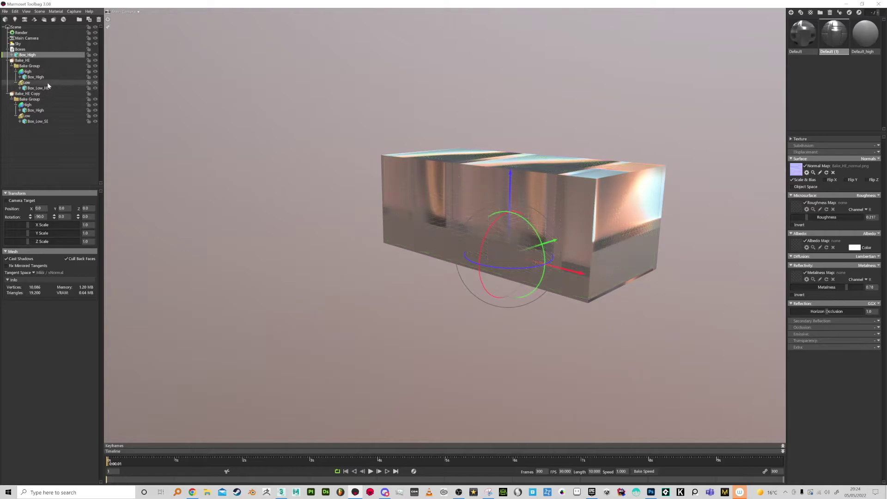
pyautogui.press('Delete')
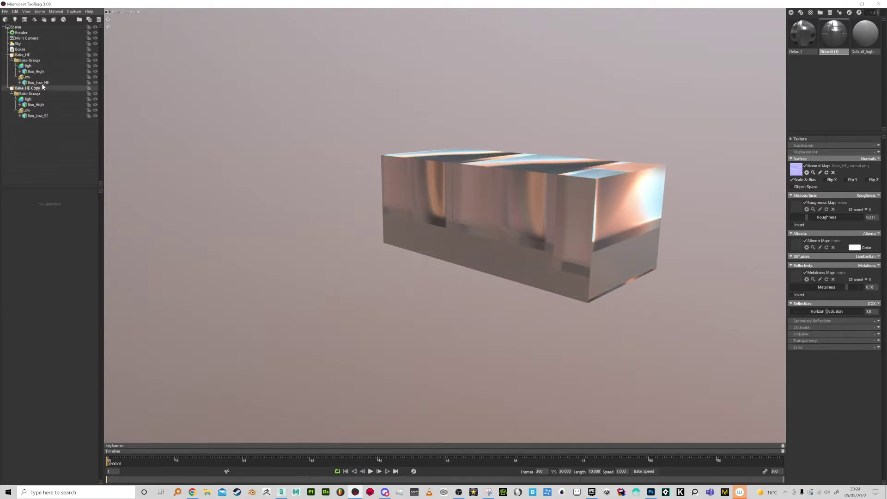
# - Bake the normal maps of both the Bake_HE and Bake_HE Copy projects
pyautogui.click(22, 54)
pyautogui.moveTo(347, 139); pyautogui.dragTo(506, 202)
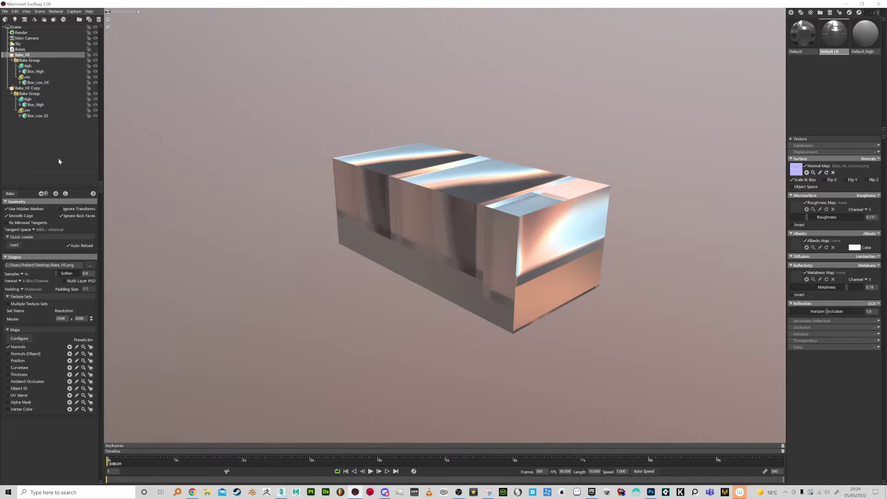
pyautogui.click(9, 194)
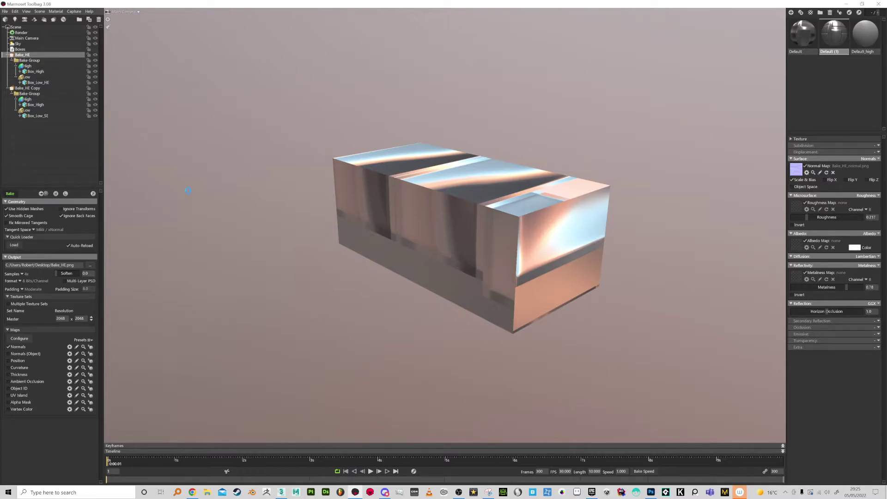
pyautogui.click(30, 92)
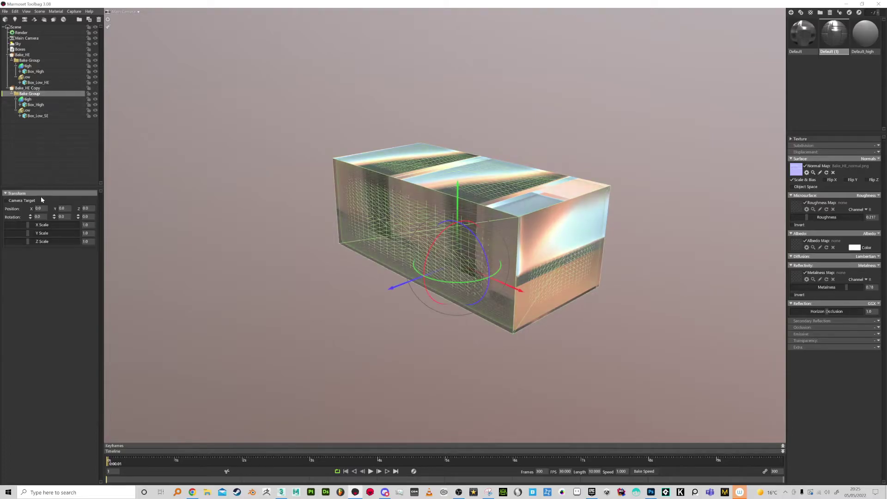
pyautogui.click(29, 88)
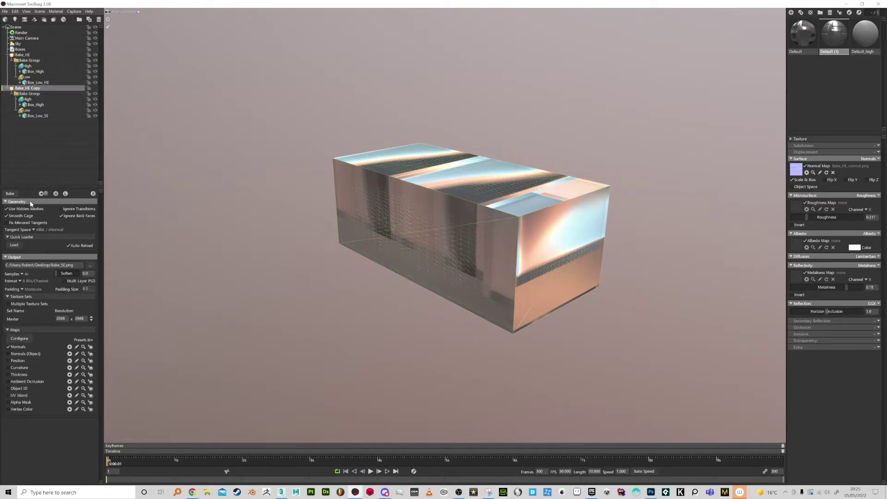
pyautogui.click(10, 195)
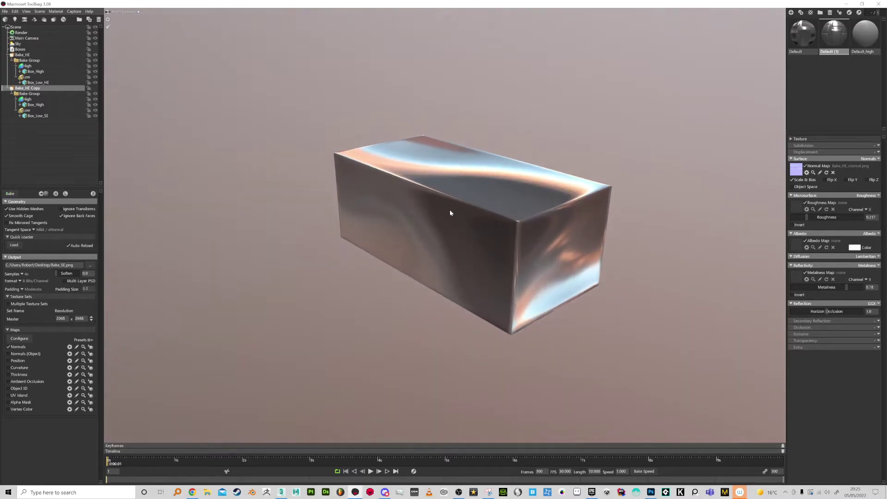
# - Move Box_Low_HE out in front of the high-poly box
pyautogui.moveTo(450, 210); pyautogui.dragTo(441, 211)
pyautogui.click(93, 193)
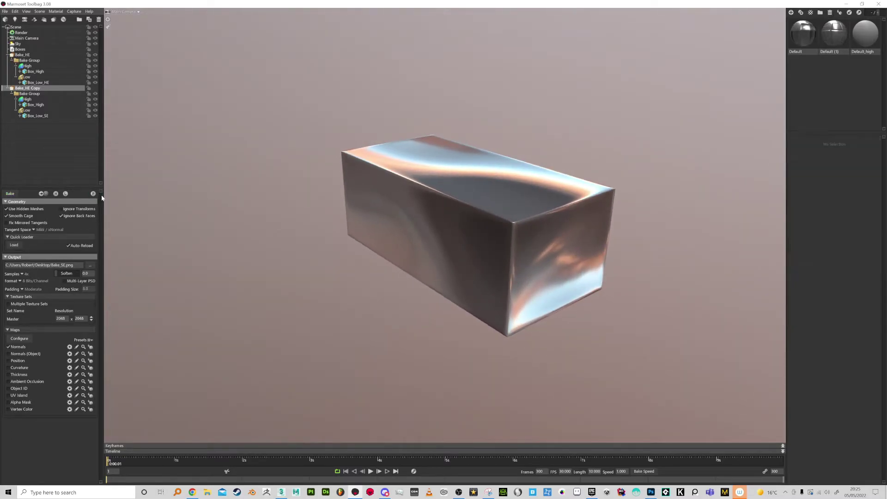
pyautogui.click(449, 218)
pyautogui.moveTo(438, 249); pyautogui.dragTo(366, 274)
# - Hide Box_High in the Bake_HE project and show the Bake_HE Copy project
pyautogui.click(523, 240)
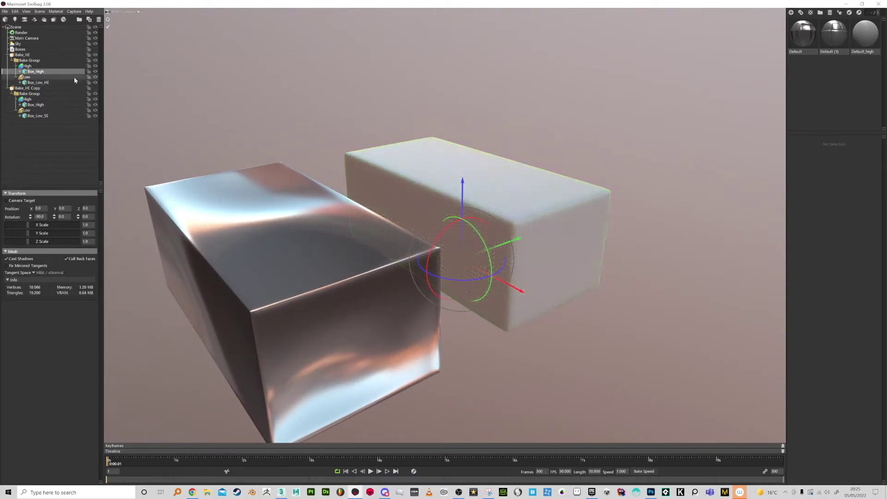
pyautogui.click(94, 72)
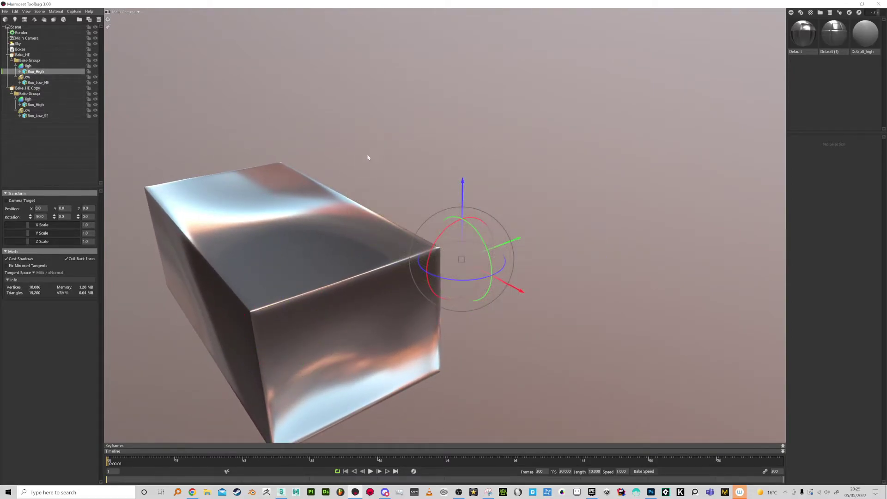
pyautogui.click(95, 89)
# - Move Box_Low_SE out to the far side of the high-poly box, to about -36.8 on Z
pyautogui.click(420, 208)
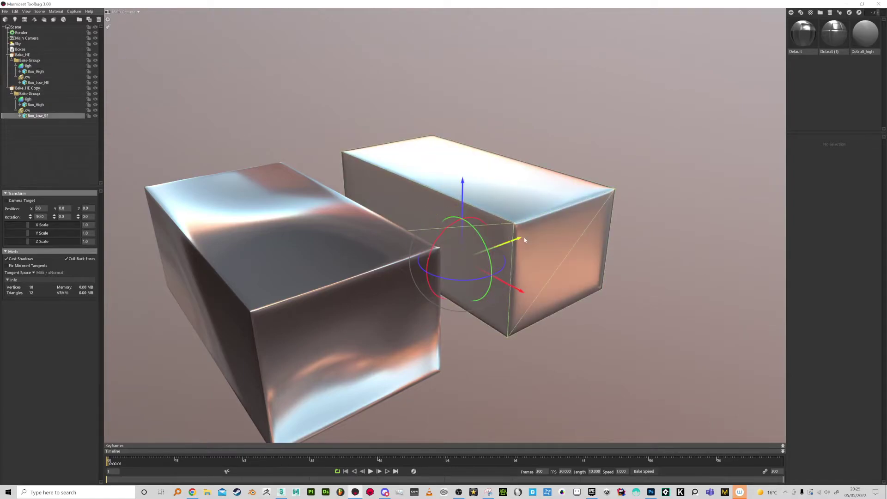
pyautogui.moveTo(523, 237); pyautogui.dragTo(626, 205)
pyautogui.moveTo(641, 285); pyautogui.dragTo(656, 271)
pyautogui.moveTo(656, 271); pyautogui.dragTo(717, 123, button='right')
# - Load the hard-edge bake's normal map into the Default material
pyautogui.click(792, 23)
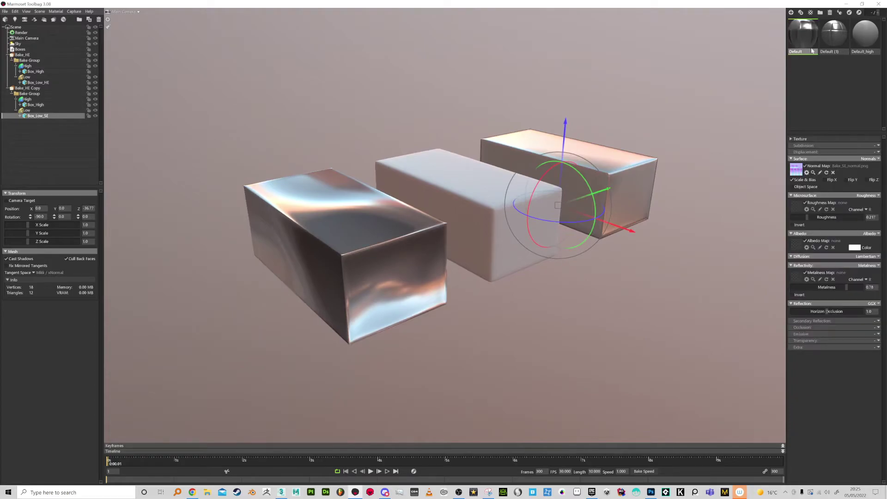
pyautogui.click(791, 173)
pyautogui.doubleClick(633, 235)
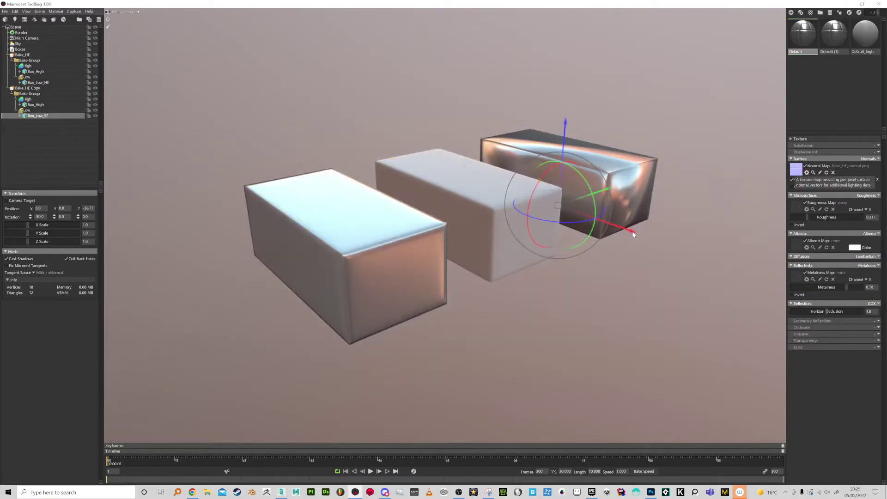
# - Load Bake_SE_normal.png as the Default material's normal map and apply the Default (1) material to Box_Low_HE
pyautogui.moveTo(695, 208)
pyautogui.mouseDown()
pyautogui.moveTo(715, 194)
pyautogui.moveTo(691, 202)
pyautogui.mouseUp()
pyautogui.click(796, 170)
pyautogui.doubleClick(674, 223)
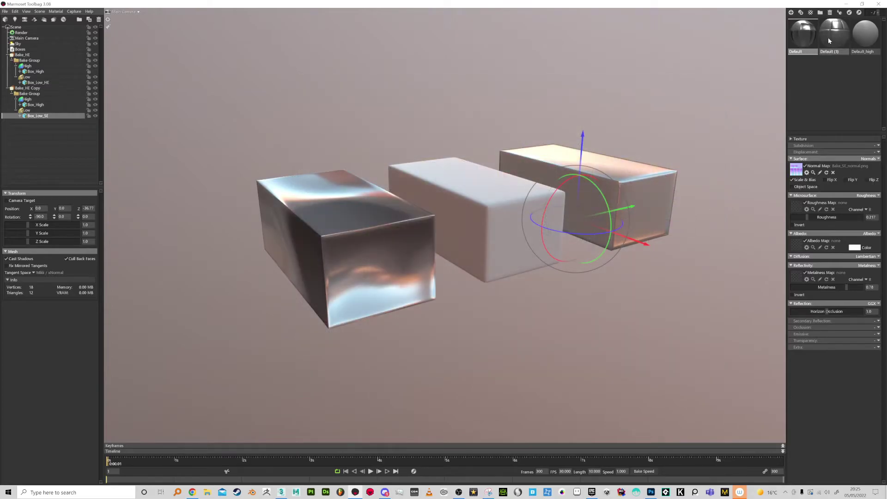
pyautogui.moveTo(831, 36); pyautogui.dragTo(390, 271)
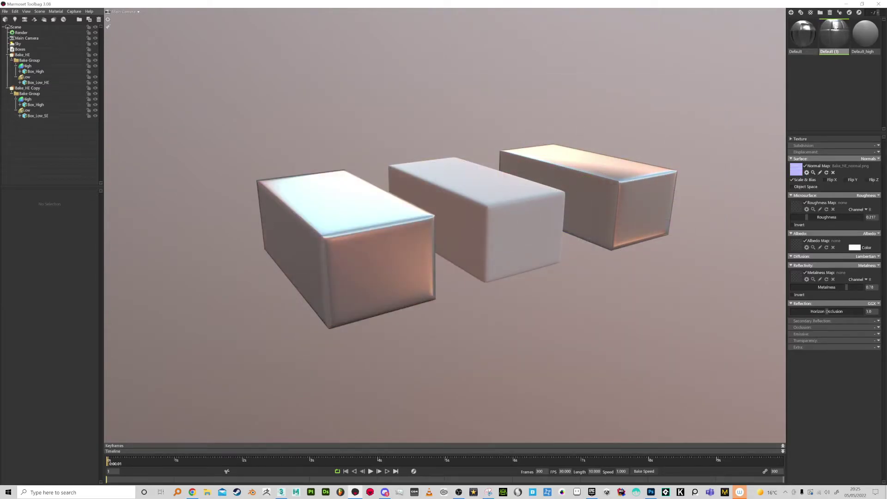
pyautogui.moveTo(803, 33); pyautogui.dragTo(692, 221)
# - Examine the UV seam along the long top edge of Box_Low_HE close up
pyautogui.scroll(3, 460, 180)
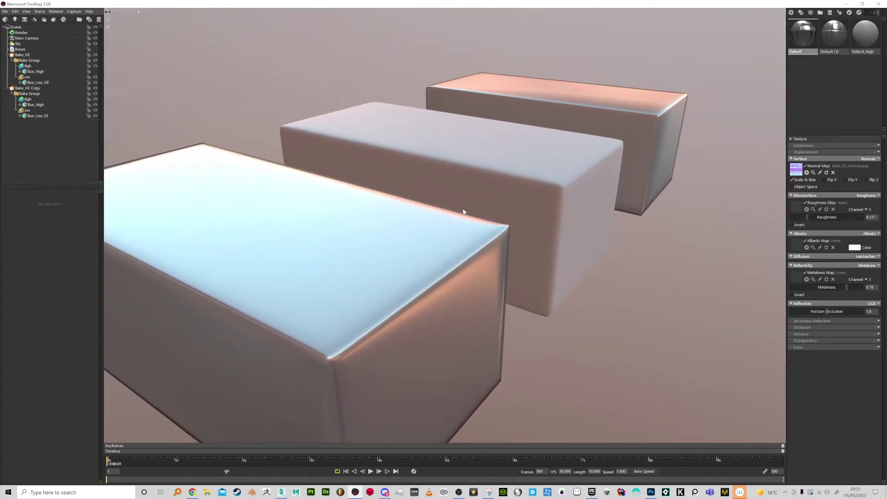
pyautogui.moveTo(409, 209); pyautogui.dragTo(475, 179)
pyautogui.scroll(4, 478, 205)
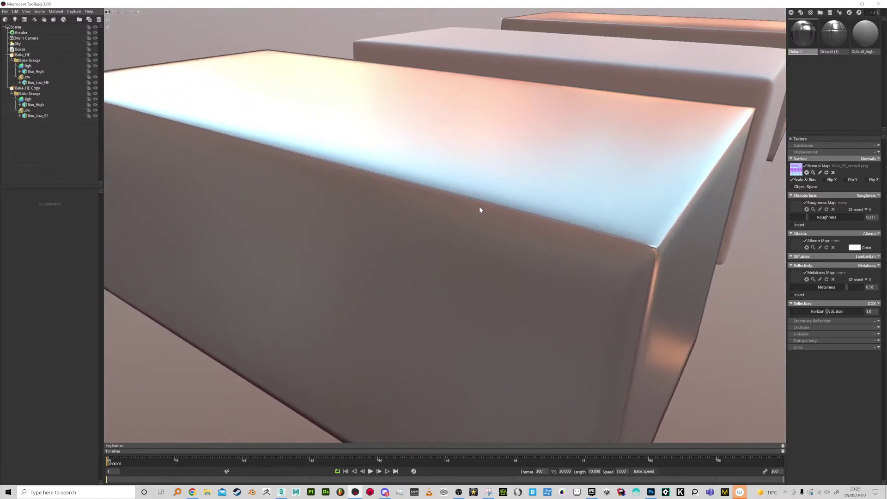
pyautogui.scroll(3, 480, 206)
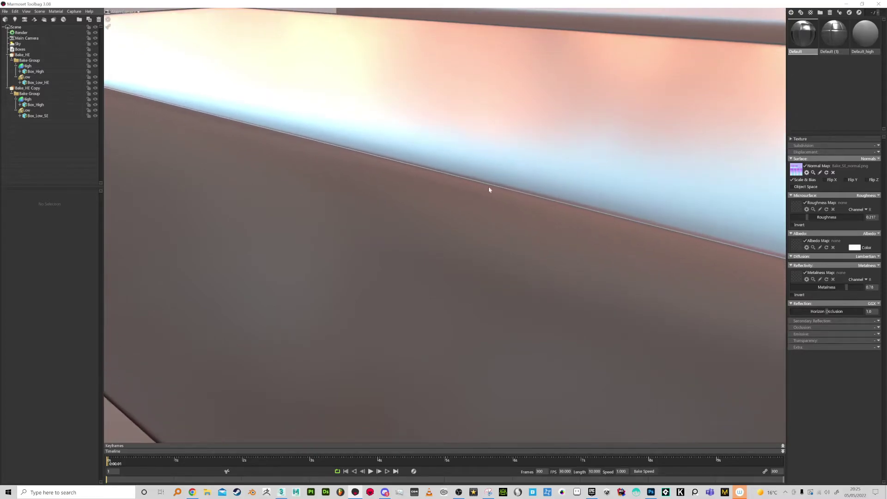
pyautogui.scroll(4, 490, 189)
pyautogui.scroll(-4, 491, 208)
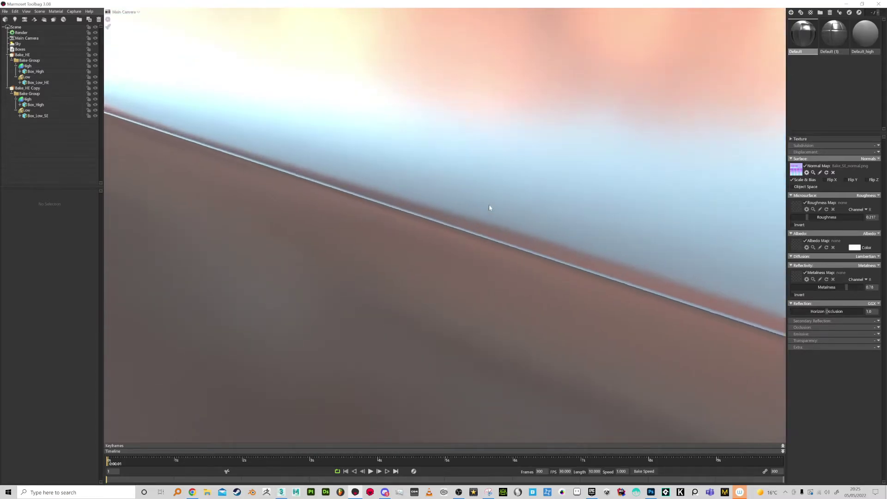
pyautogui.scroll(-10, 489, 207)
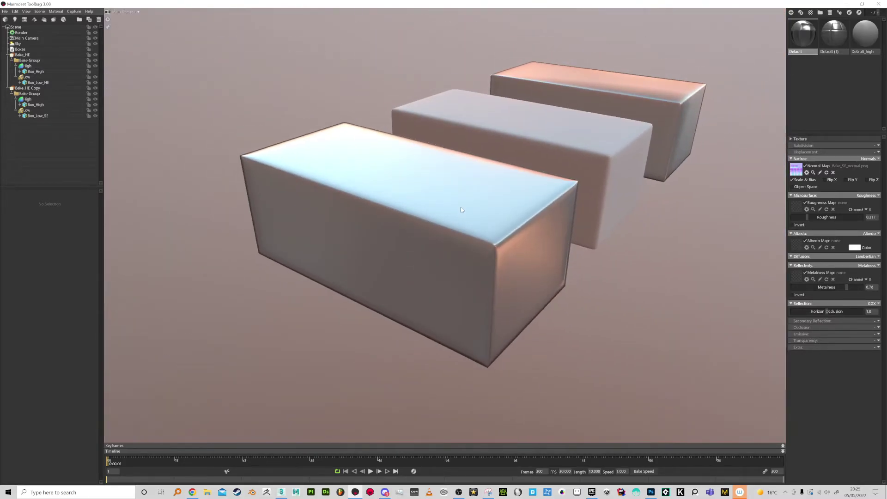
# - Select Box_Low_SE and examine the shading along its edges and corners, including the underside
pyautogui.moveTo(461, 210); pyautogui.dragTo(369, 212)
pyautogui.moveTo(619, 180); pyautogui.dragTo(354, 222, button='middle')
pyautogui.scroll(6, 449, 245)
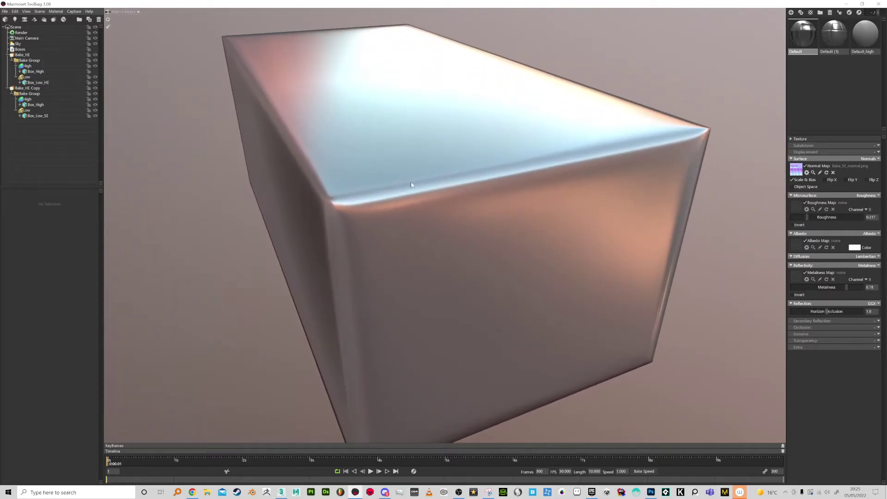
pyautogui.scroll(-3, 412, 185)
pyautogui.click(448, 192)
pyautogui.moveTo(456, 198); pyautogui.dragTo(323, 186)
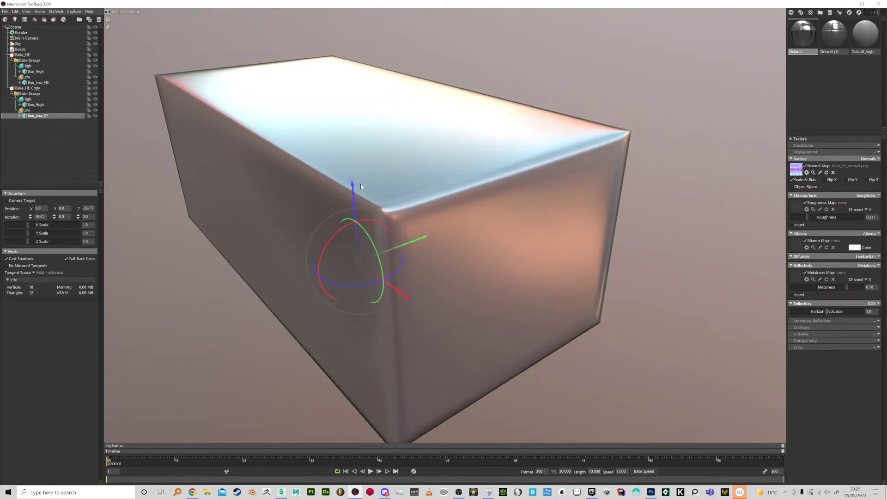
pyautogui.scroll(10, 469, 204)
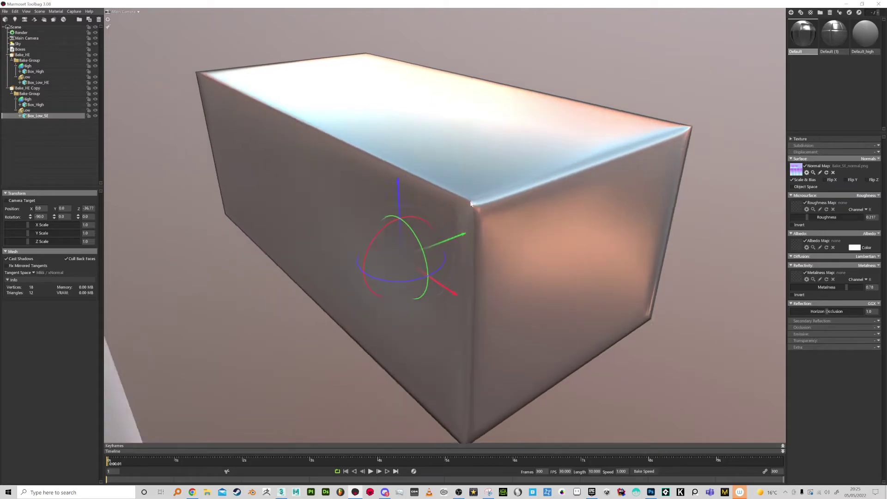
pyautogui.moveTo(483, 218); pyautogui.dragTo(645, 174)
pyautogui.moveTo(485, 134); pyautogui.dragTo(439, 250)
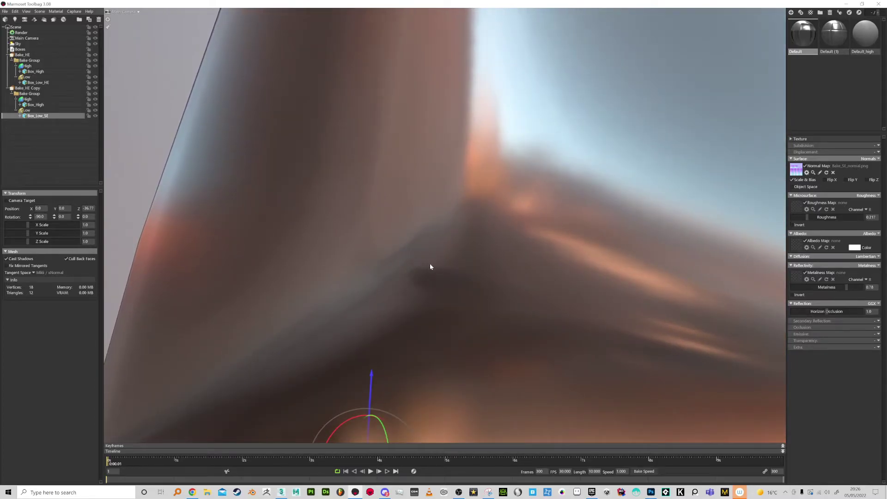
pyautogui.scroll(-8, 439, 191)
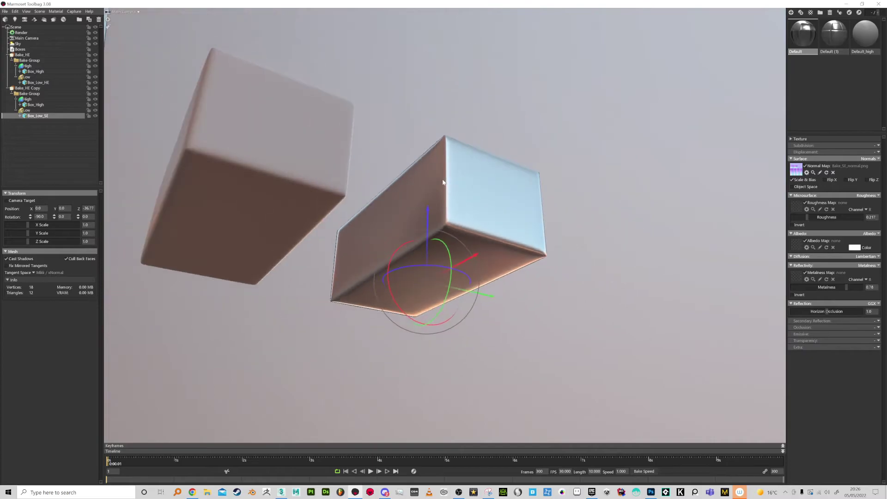
# - Return to Box_Low_HE and inspect the seam line running into its upper front corner
pyautogui.moveTo(443, 182); pyautogui.dragTo(331, 235)
pyautogui.moveTo(331, 232); pyautogui.dragTo(388, 155, button='right')
pyautogui.moveTo(402, 152); pyautogui.dragTo(395, 154)
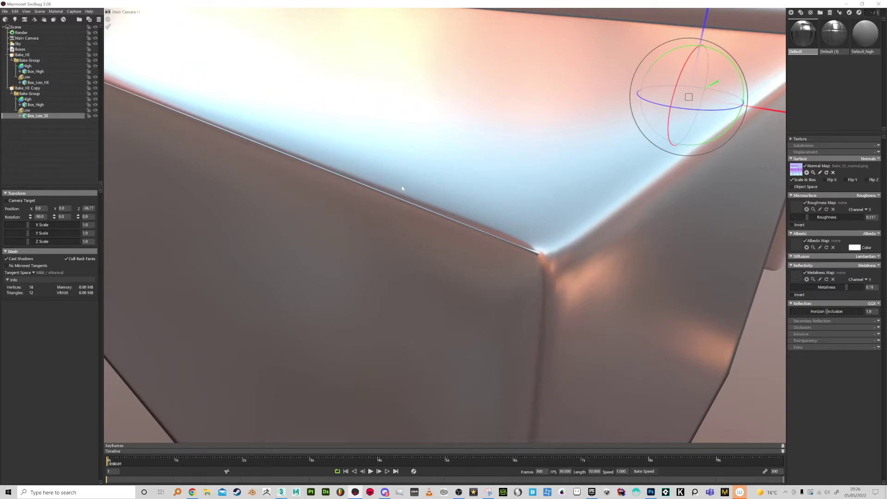
pyautogui.moveTo(485, 205); pyautogui.dragTo(452, 244)
pyautogui.scroll(3, 453, 248)
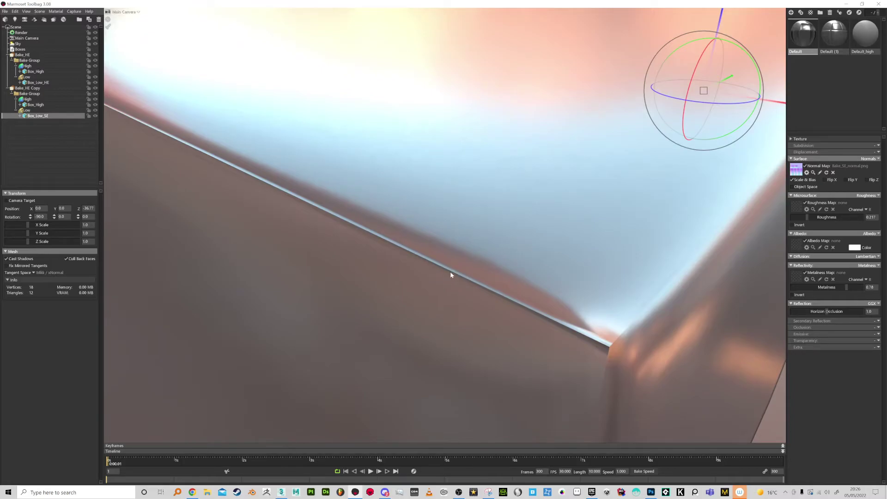
pyautogui.scroll(-5, 454, 273)
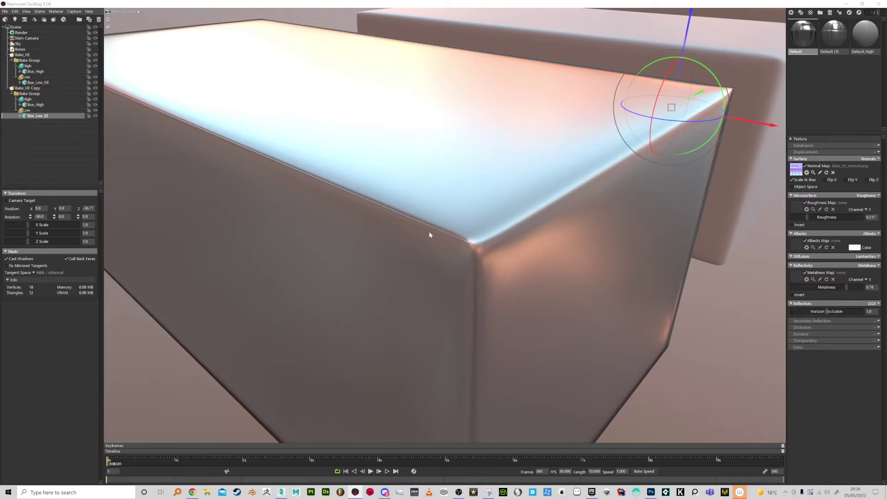
# - Switch to 3ds Max, add an Unwrap UVW modifier to Box_Low_SE and open its UV editor in an enlarged window
pyautogui.hotkey('alt', 'Tab')
pyautogui.click(423, 176)
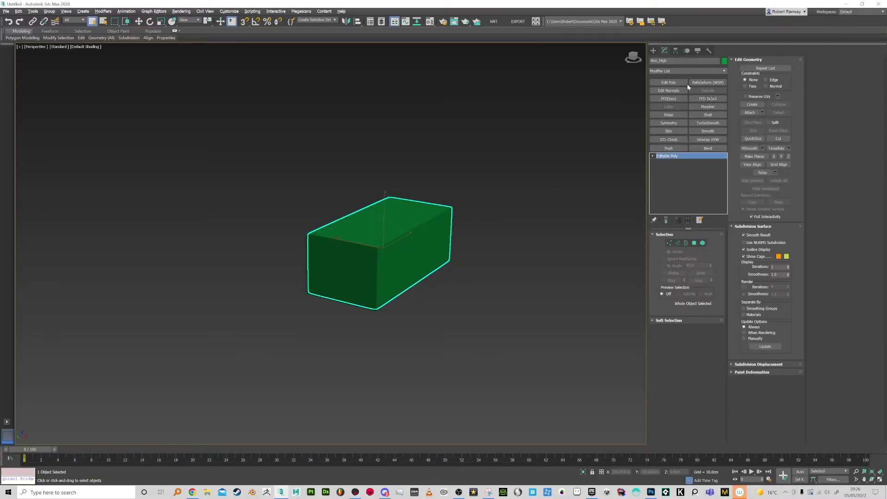
pyautogui.click(411, 244)
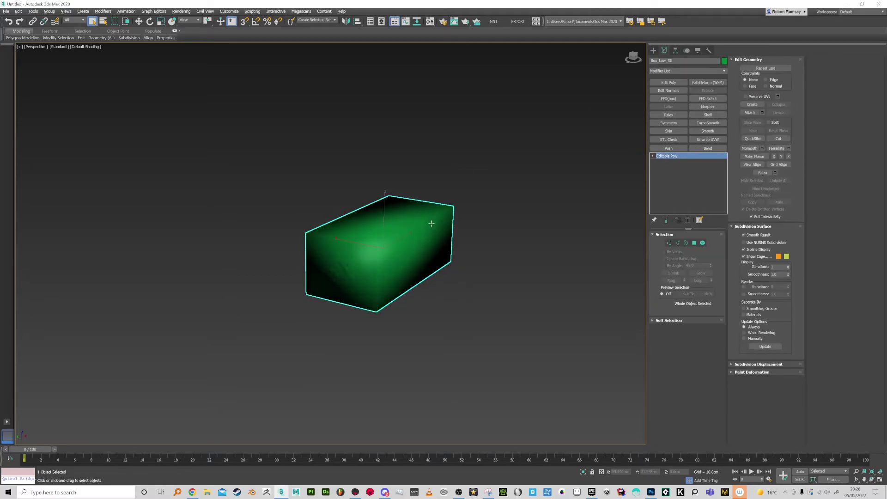
pyautogui.click(716, 140)
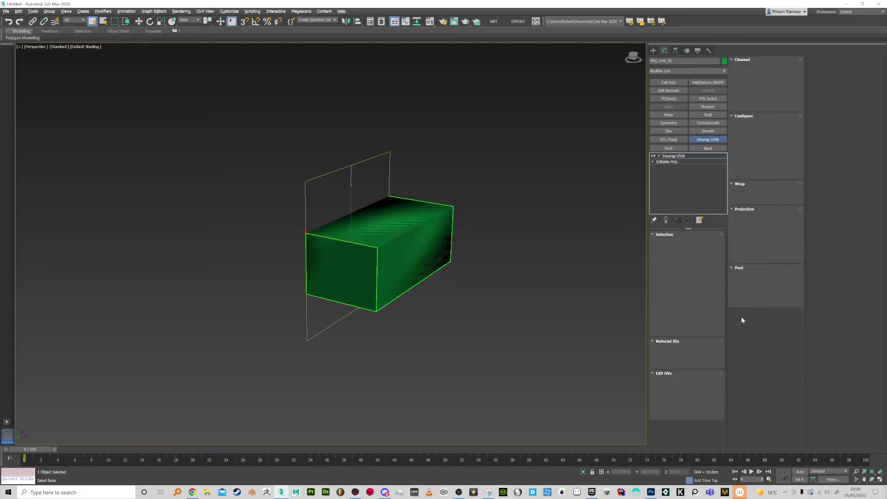
pyautogui.click(708, 383)
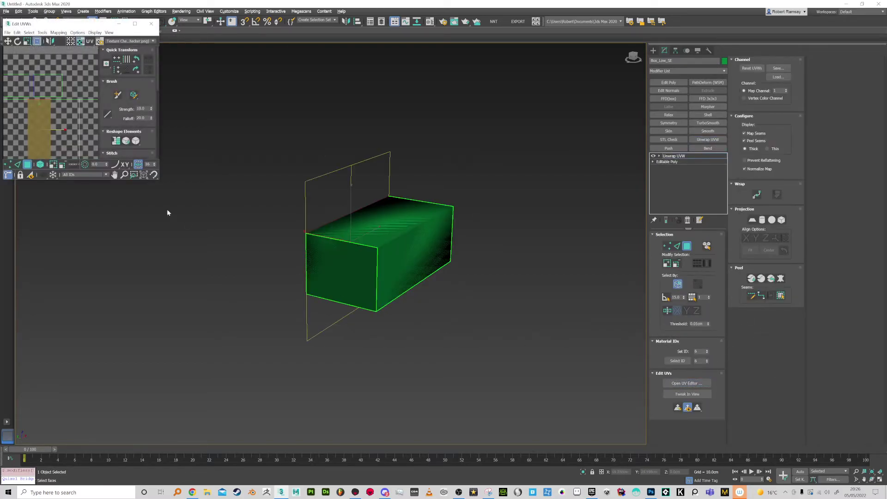
pyautogui.moveTo(159, 181); pyautogui.dragTo(520, 319)
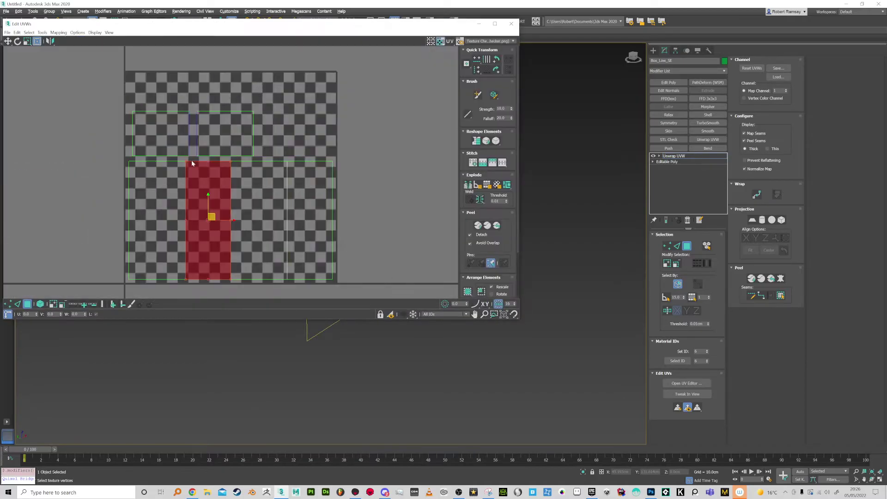
# - Examine the shared border between two adjoining faces in the UV layout against the checker texture
pyautogui.scroll(4, 135, 221)
pyautogui.scroll(5, 211, 215)
pyautogui.scroll(-1, 338, 196)
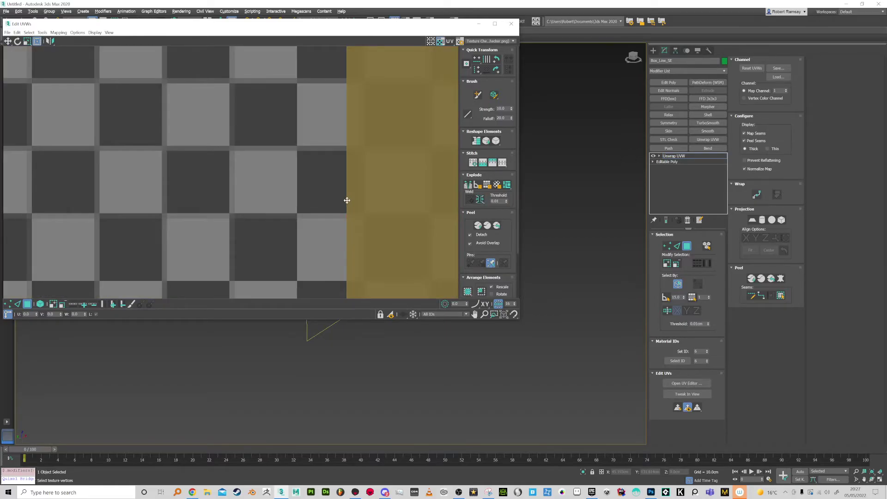
pyautogui.scroll(-2, 347, 200)
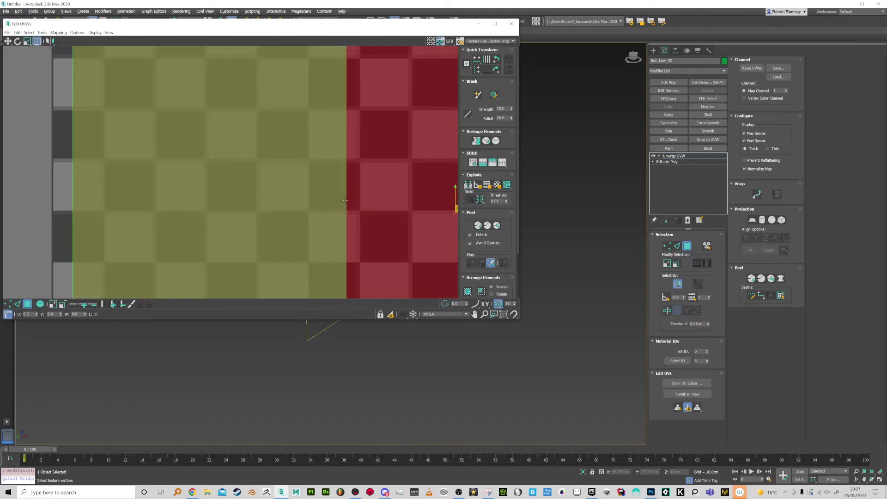
pyautogui.scroll(-3, 344, 200)
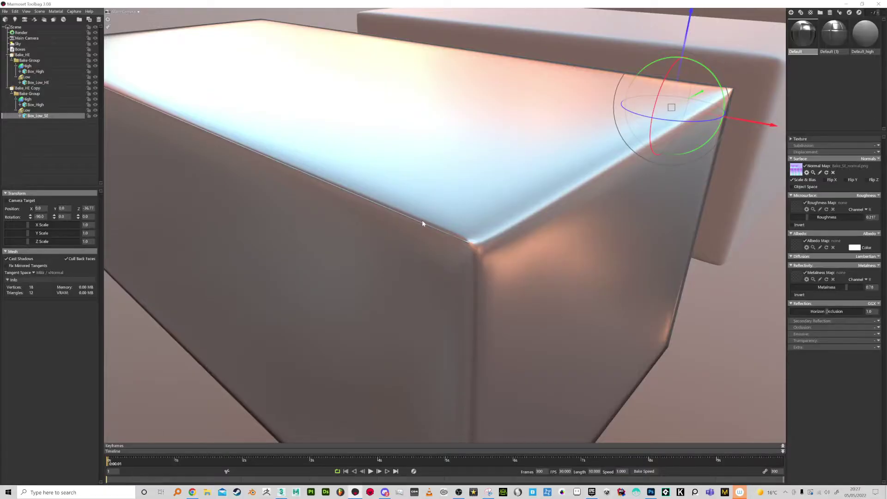
# - Switch back to Marmoset Toolbag, recheck the seam on Box_Low_HE and compare all three boxes from the opposite side
pyautogui.scroll(3, 442, 248)
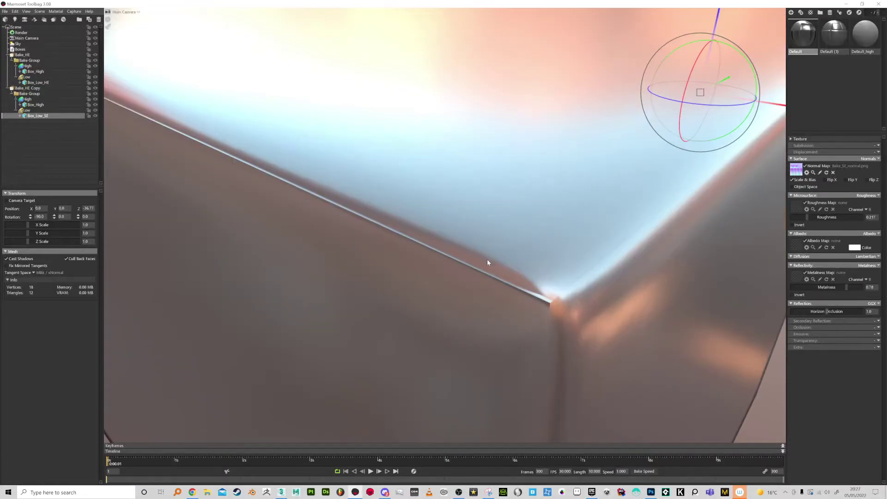
pyautogui.scroll(-10, 525, 296)
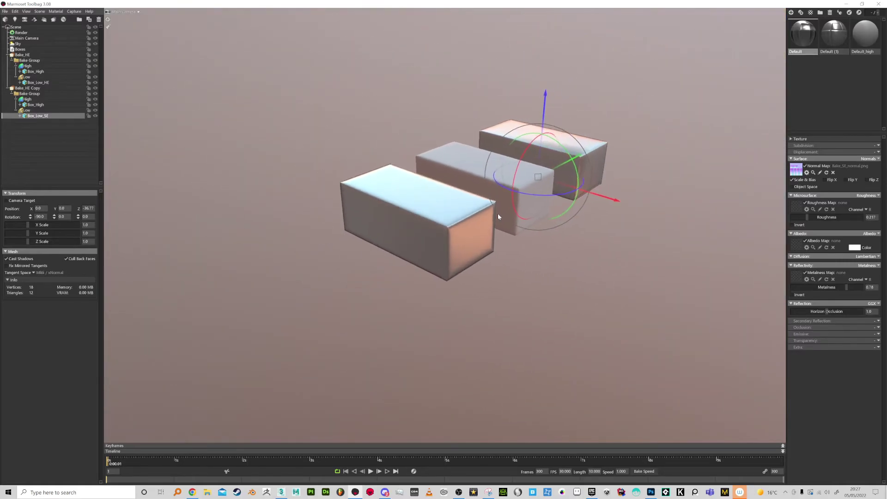
pyautogui.scroll(3, 509, 226)
pyautogui.moveTo(538, 244); pyautogui.dragTo(565, 229)
pyautogui.moveTo(598, 198); pyautogui.dragTo(602, 234, button='middle')
pyautogui.press('Escape')
pyautogui.moveTo(523, 248); pyautogui.dragTo(466, 170)
pyautogui.scroll(3, 473, 183)
pyautogui.moveTo(573, 244); pyautogui.dragTo(475, 262, button='middle')
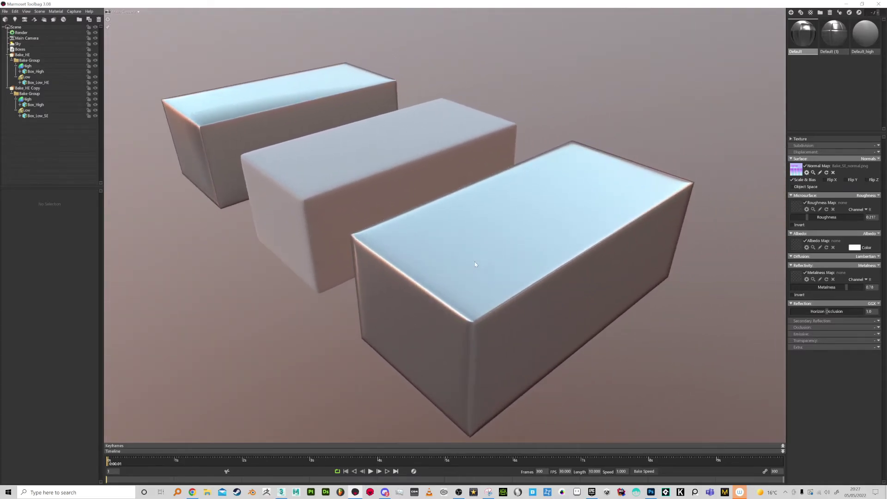
# - Examine the highlight along the short top edge and corner of Box_Low_HE
pyautogui.moveTo(475, 262); pyautogui.dragTo(527, 266)
pyautogui.scroll(4, 539, 208)
pyautogui.moveTo(539, 206); pyautogui.dragTo(488, 223)
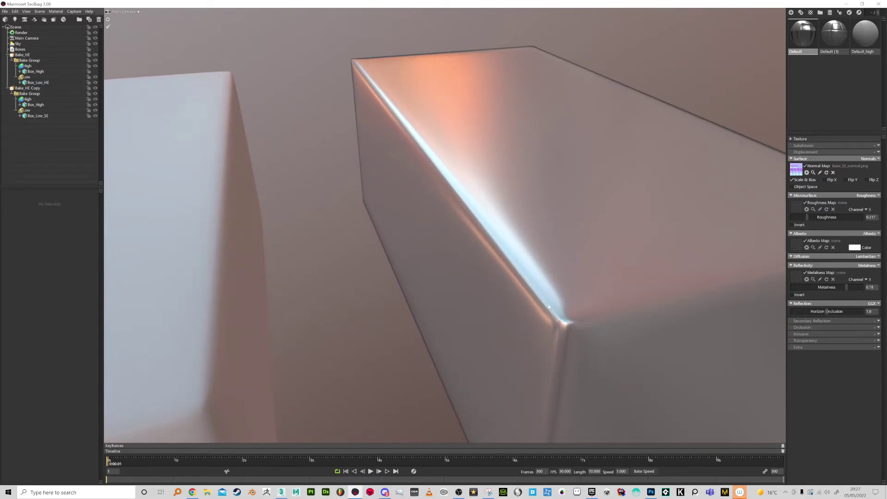
pyautogui.moveTo(540, 286)
pyautogui.mouseDown(button='right')
pyautogui.moveTo(545, 301)
pyautogui.moveTo(545, 285)
pyautogui.mouseUp(button='right')
pyautogui.scroll(-4, 545, 287)
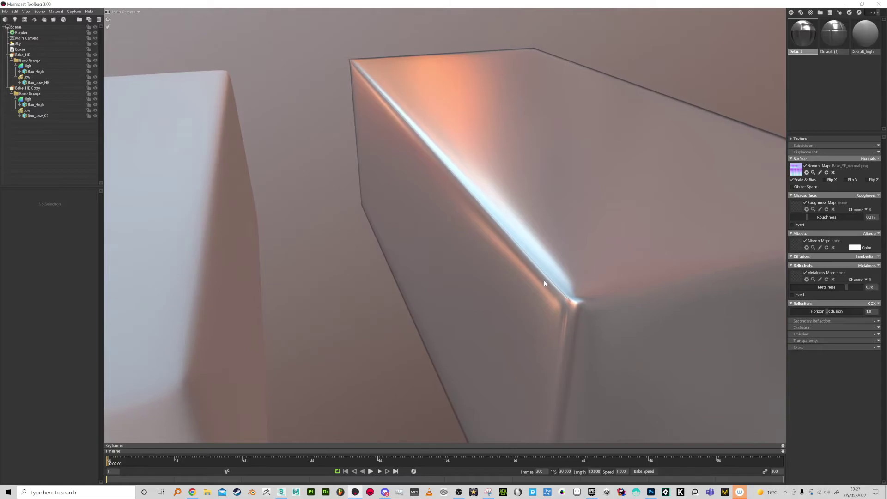
# - Check the Bake_HE Copy project's bake settings and try to set Box_Low_HE's Z position to 0
pyautogui.click(29, 88)
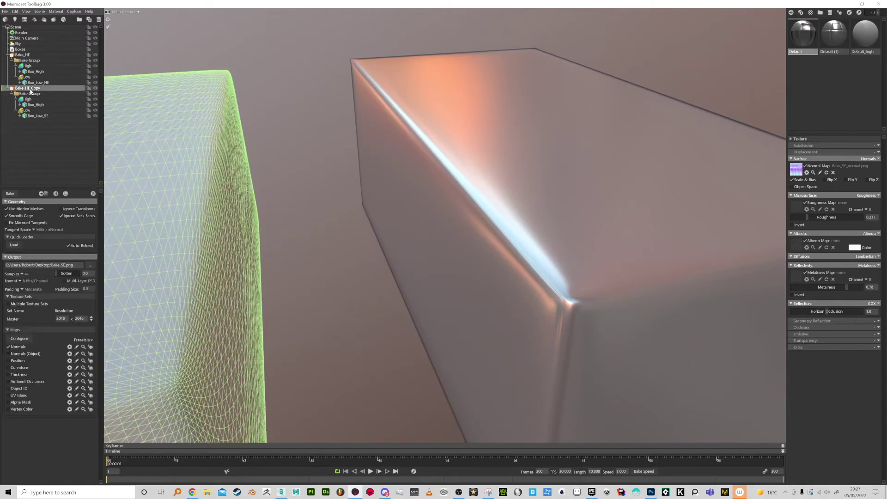
pyautogui.scroll(-5, 435, 139)
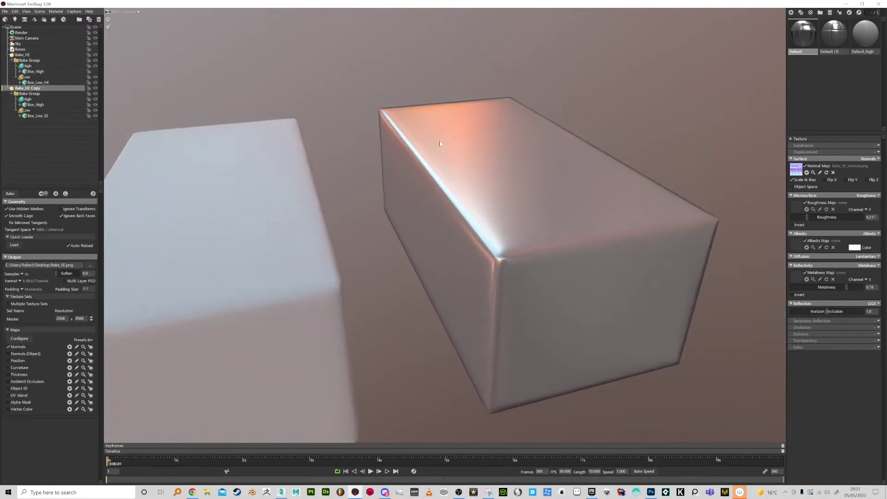
pyautogui.click(459, 192)
pyautogui.click(82, 208)
pyautogui.write('0')
pyautogui.press('Return')
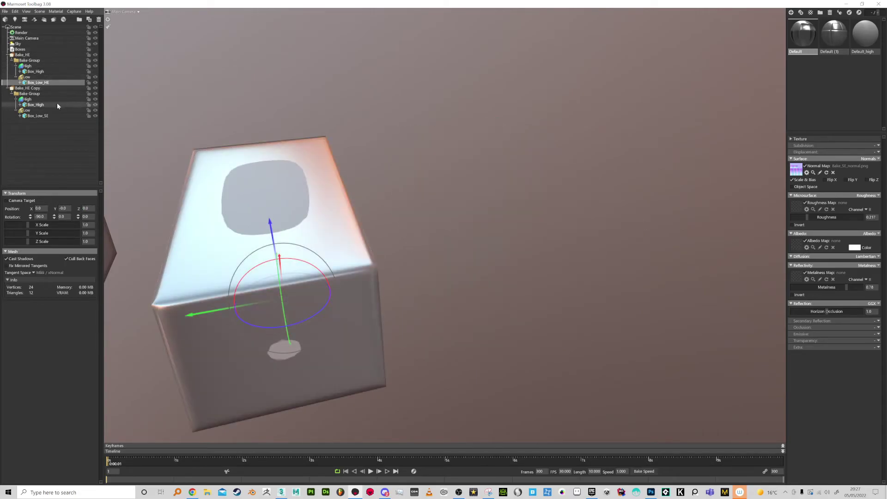
# - Frame Box_Low_SE and examine the shading on its top face and edges
pyautogui.click(51, 116)
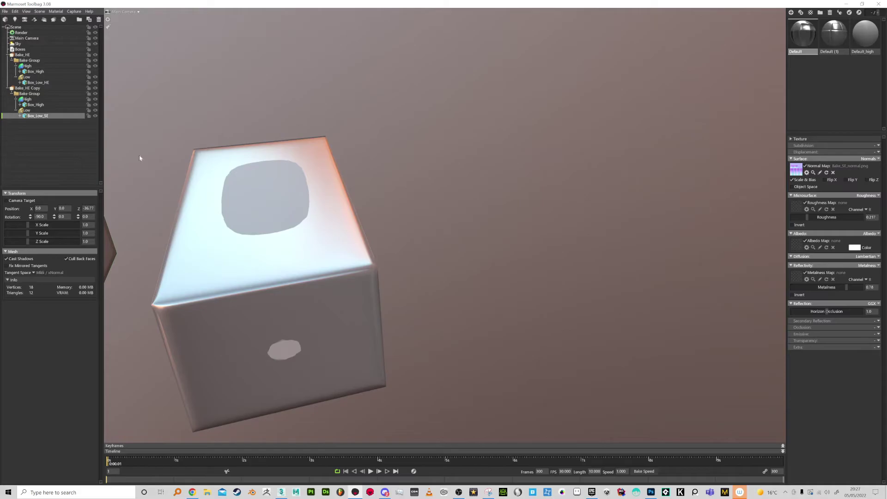
pyautogui.press('f')
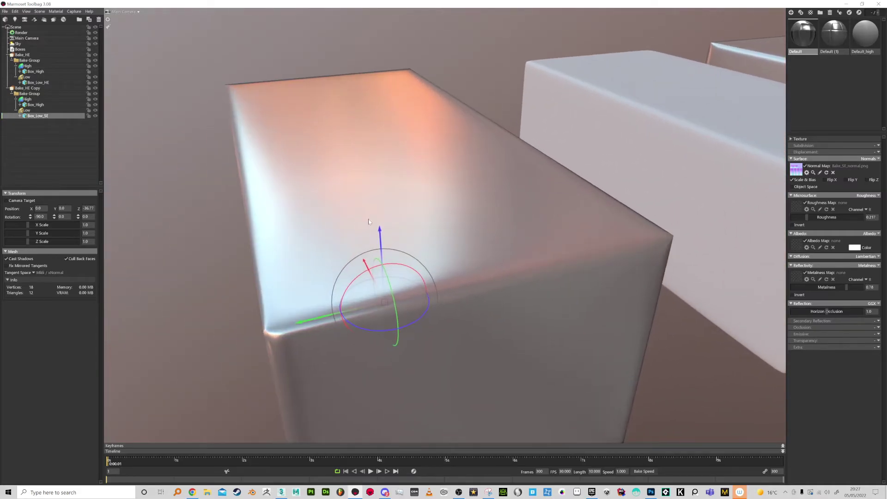
pyautogui.moveTo(369, 222); pyautogui.dragTo(526, 193)
# - Set Box_Low_HE's Z position to 0 and open the Bake_HE project's bake settings
pyautogui.click(526, 193)
pyautogui.press('f')
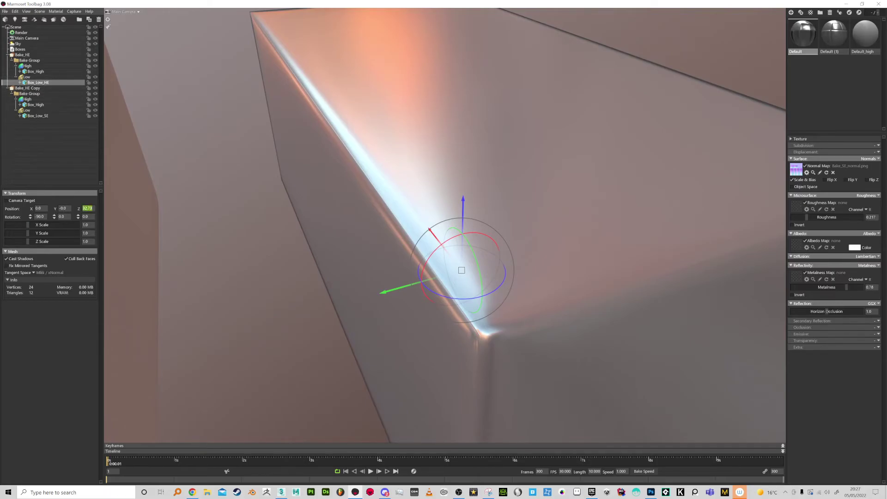
pyautogui.write('0')
pyautogui.press('Return')
pyautogui.click(29, 55)
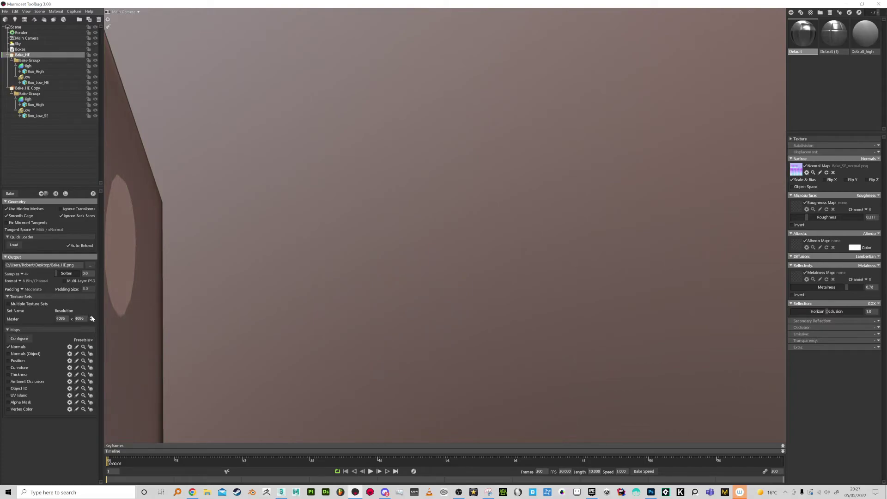
# - Set the Bake_HE project's samples to 64x and resolution to 8192 x 8192, and bake the normal map
pyautogui.click(23, 274)
pyautogui.click(10, 193)
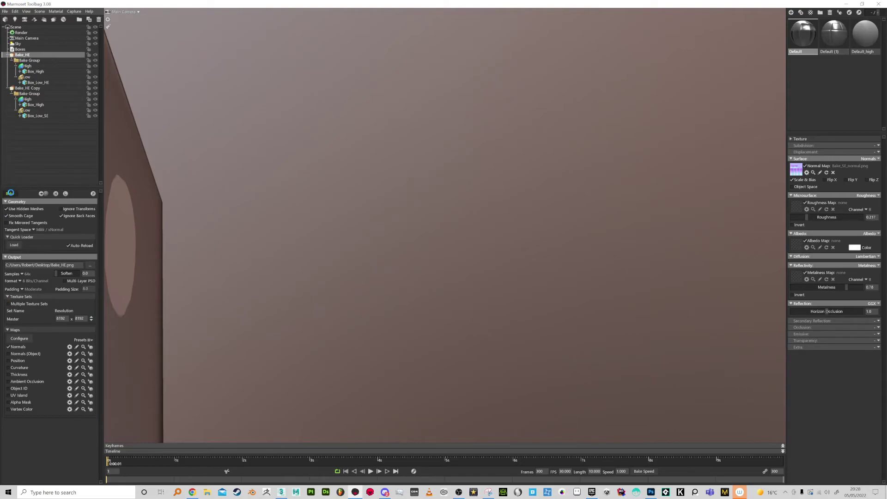
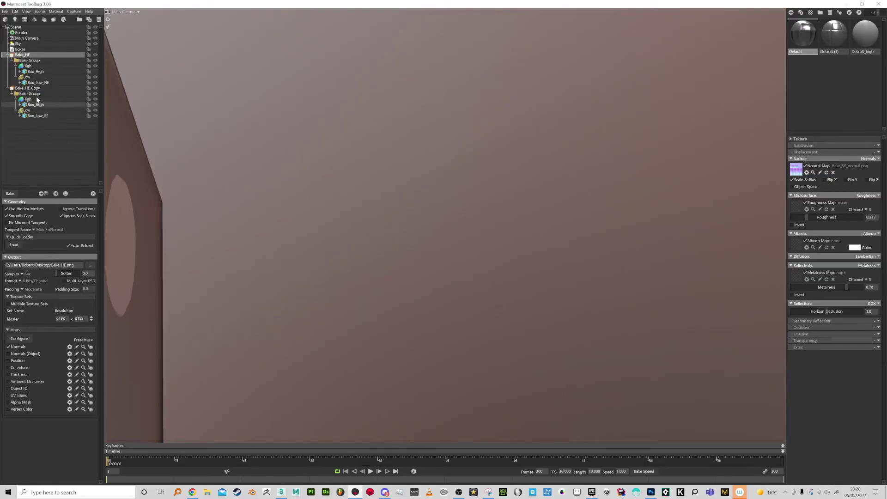
# - Move Box_Low_HE clear of the high-poly box to a Z position of about 36, and deselect it
pyautogui.click(27, 76)
pyautogui.scroll(-5, 362, 263)
pyautogui.scroll(5, 336, 145)
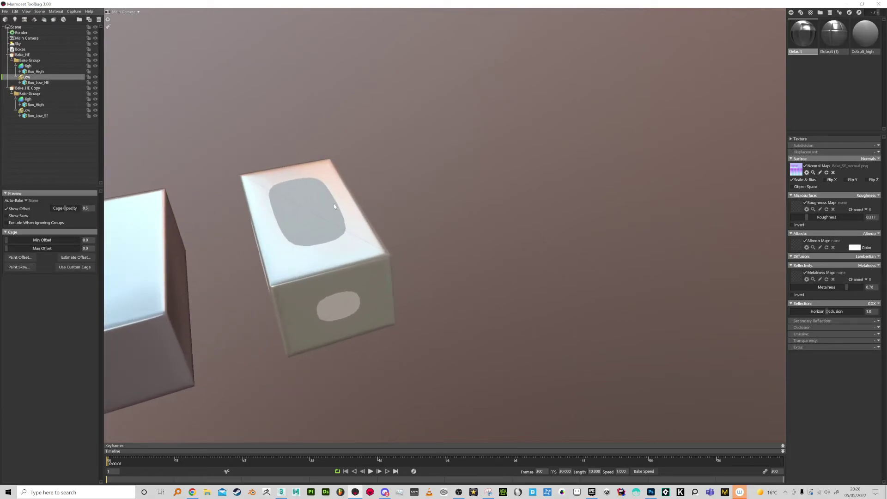
pyautogui.click(38, 82)
pyautogui.moveTo(241, 296); pyautogui.dragTo(398, 266)
pyautogui.click(627, 235)
# - Examine the seam and highlight along Box_Low_HE's long top edge and corner up close and beside the other boxes
pyautogui.scroll(2, 551, 160)
pyautogui.scroll(5, 552, 178)
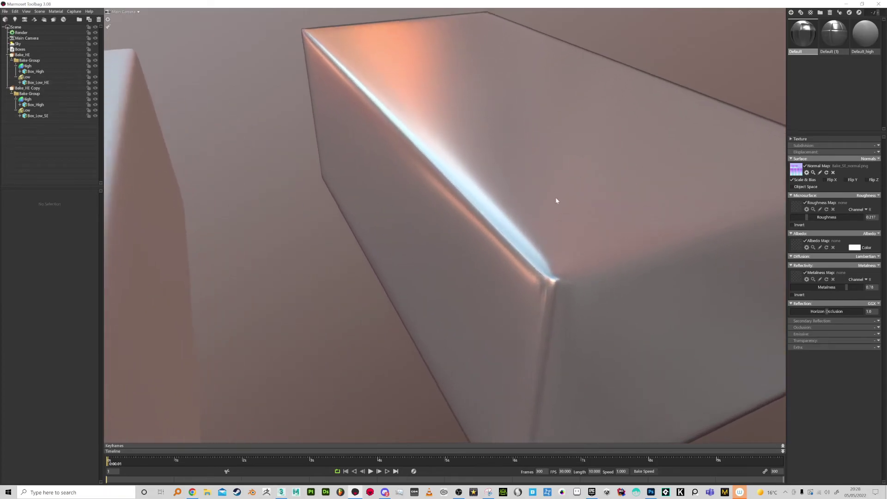
pyautogui.scroll(2, 555, 210)
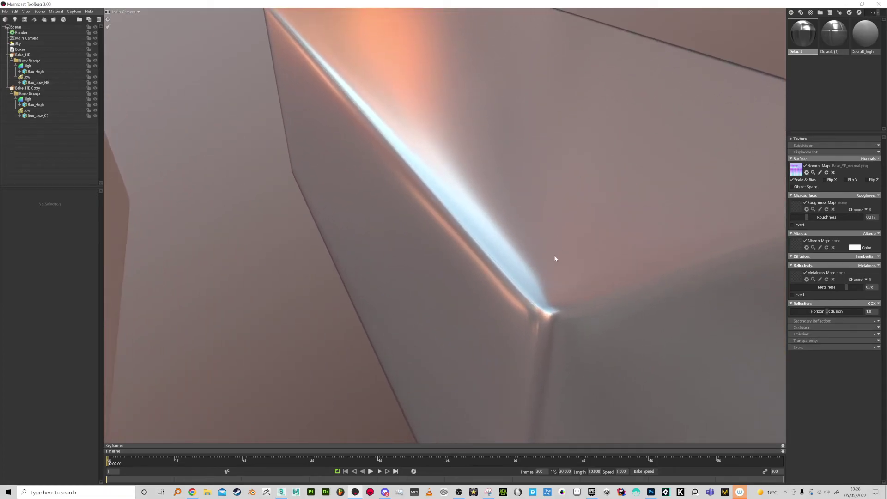
pyautogui.scroll(2, 582, 333)
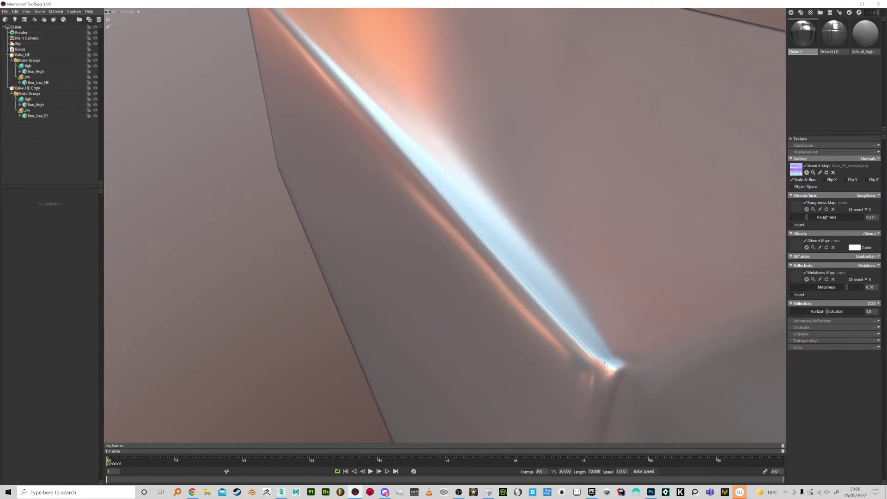
pyautogui.scroll(3, 605, 365)
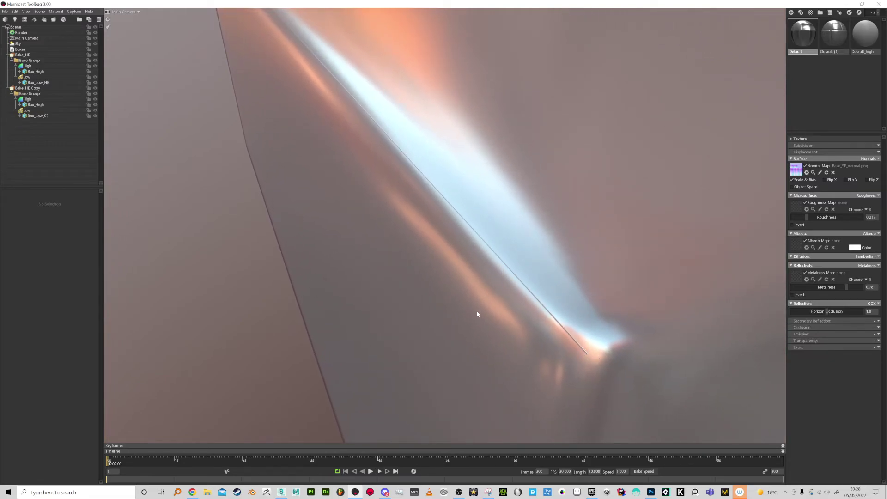
pyautogui.scroll(-4, 586, 345)
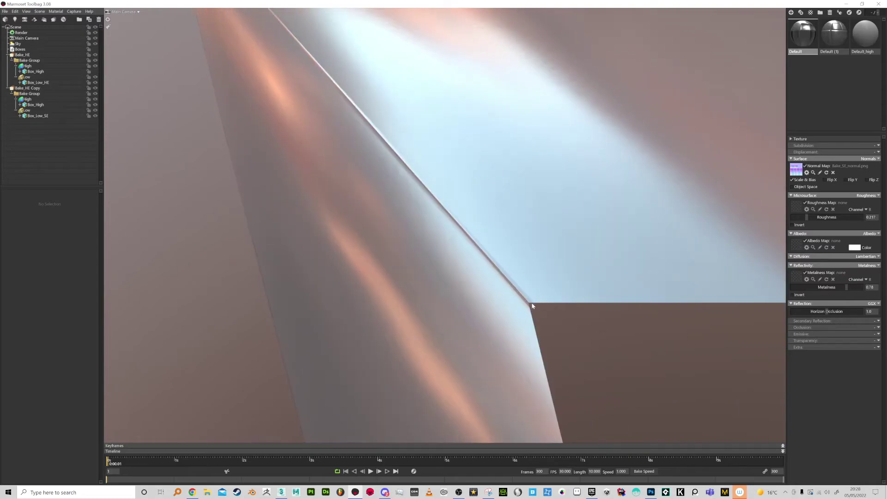
pyautogui.scroll(3, 513, 300)
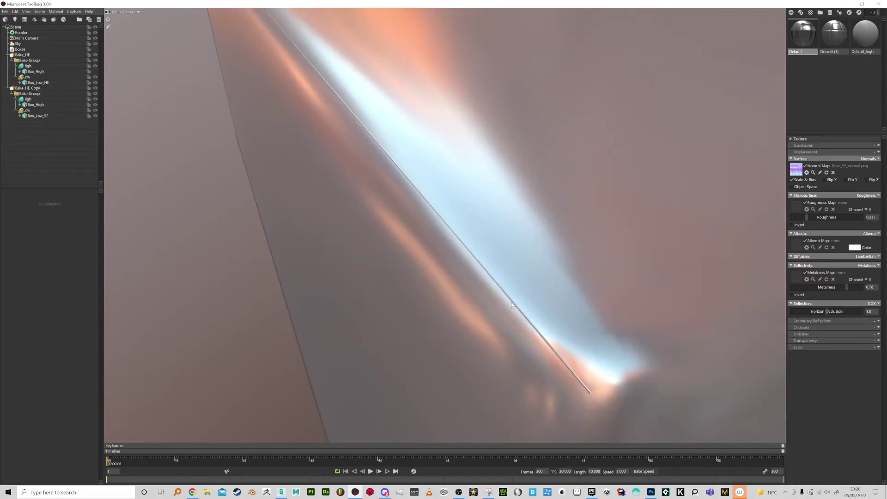
pyautogui.scroll(-6, 536, 301)
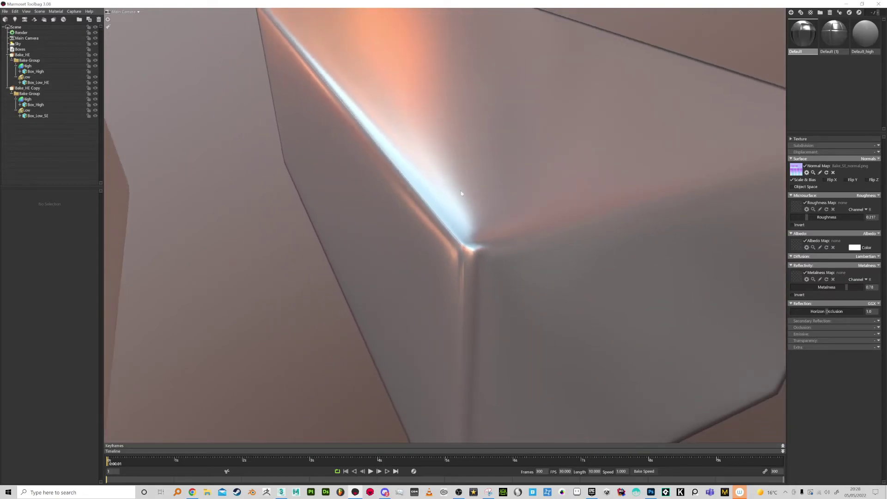
pyautogui.scroll(3, 469, 212)
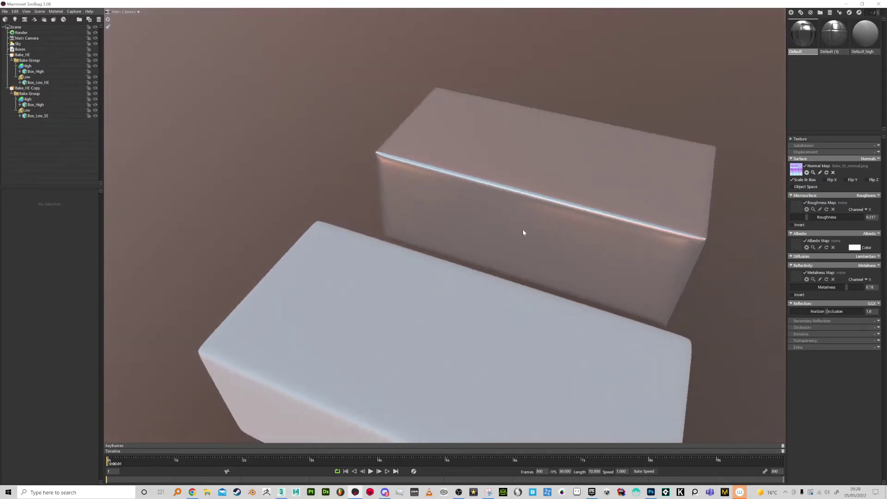
pyautogui.moveTo(522, 232); pyautogui.dragTo(580, 224)
pyautogui.moveTo(580, 223); pyautogui.dragTo(431, 280, button='middle')
pyautogui.moveTo(431, 280); pyautogui.dragTo(527, 192)
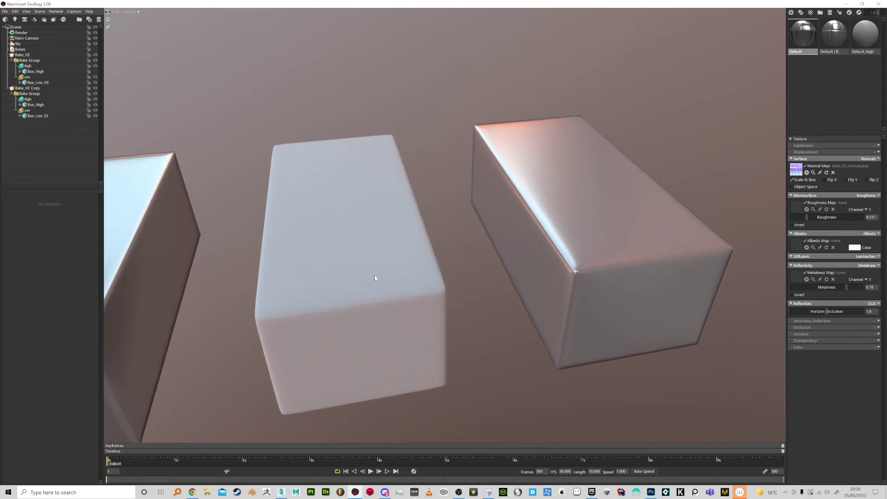
pyautogui.moveTo(374, 276); pyautogui.dragTo(498, 251)
# - Select Box_Low_SE and compare the shading of its long top edge with the same edge on Box_Low_HE
pyautogui.click(315, 305)
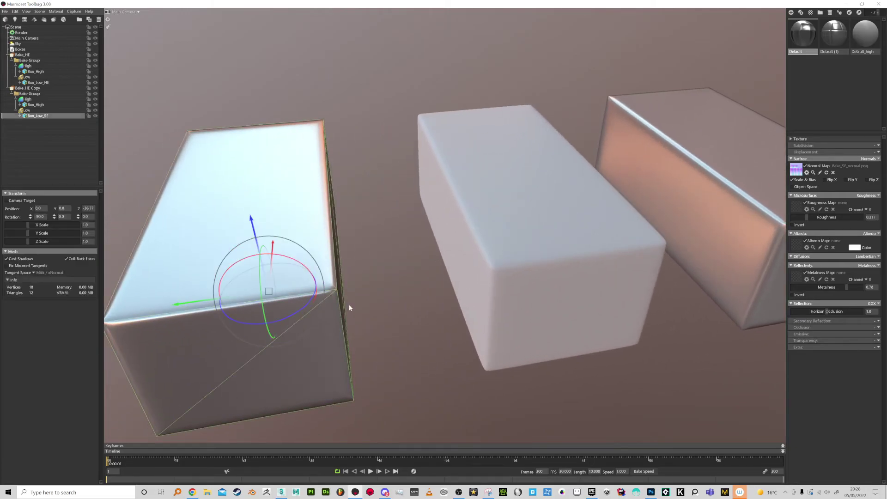
pyautogui.moveTo(348, 305); pyautogui.dragTo(451, 203)
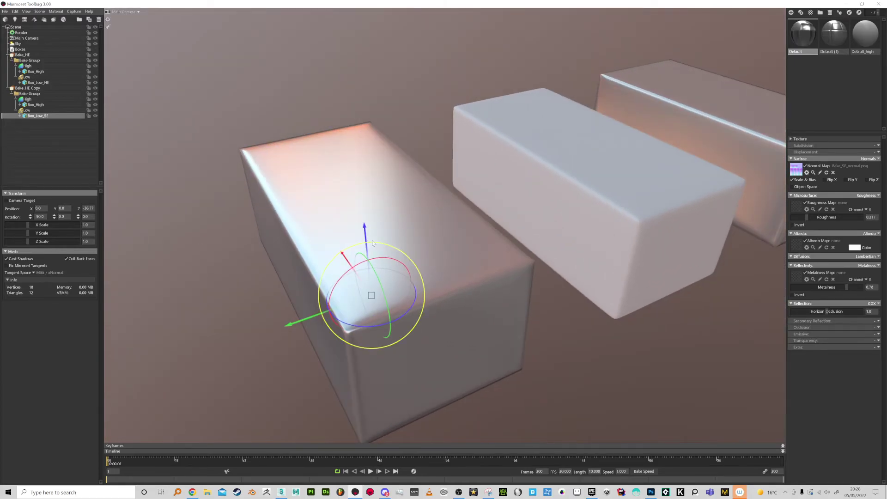
pyautogui.moveTo(398, 244); pyautogui.dragTo(343, 218)
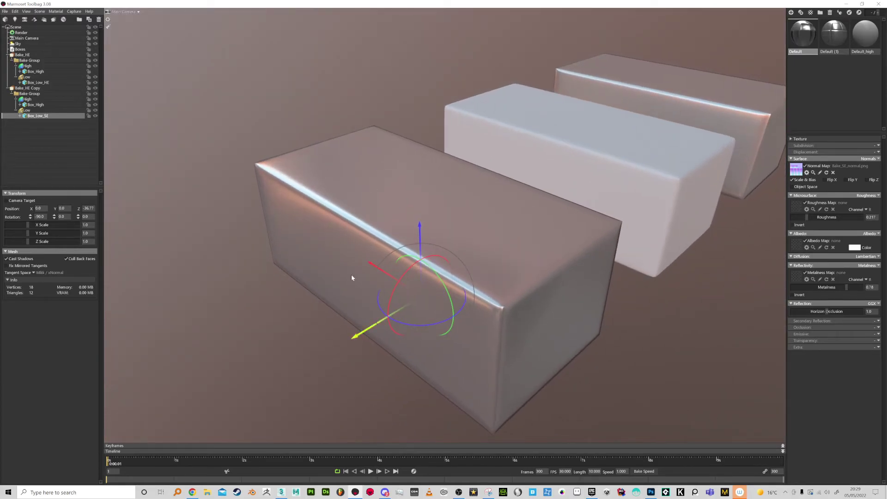
pyautogui.moveTo(417, 271); pyautogui.dragTo(409, 262, button='middle')
pyautogui.scroll(2, 422, 293)
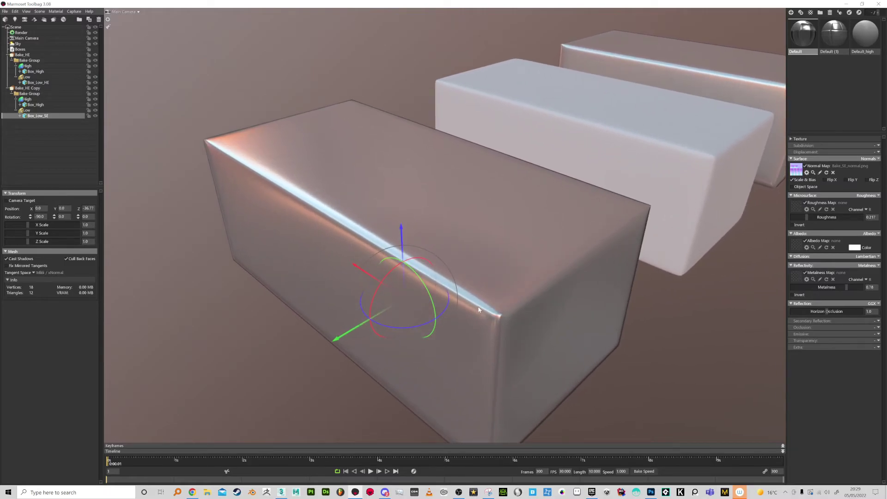
pyautogui.moveTo(478, 308)
pyautogui.mouseDown()
pyautogui.moveTo(478, 299)
pyautogui.moveTo(466, 308)
pyautogui.mouseUp()
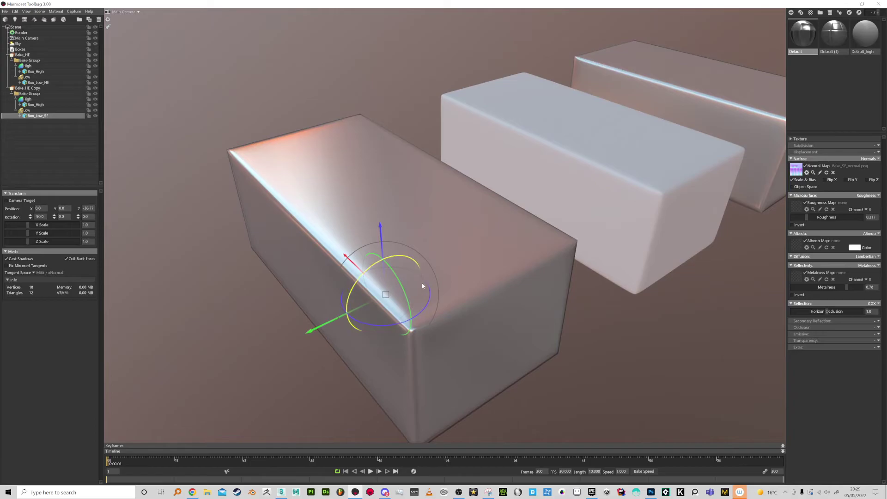
pyautogui.moveTo(427, 283); pyautogui.dragTo(334, 330)
pyautogui.scroll(5, 383, 250)
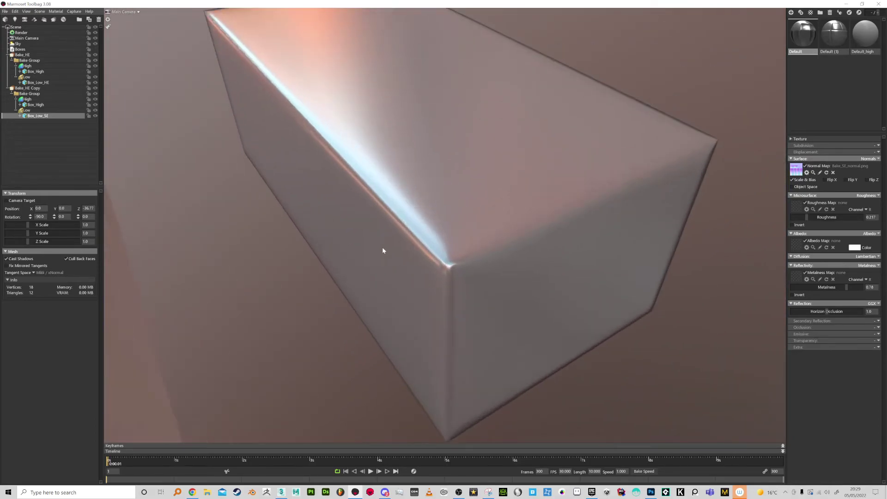
pyautogui.moveTo(383, 251); pyautogui.dragTo(577, 238)
pyautogui.moveTo(400, 248); pyautogui.dragTo(322, 297)
# - Set the Bake_HE project's samples to 1x and resolution to 1024 x 1024, bake, and check Box_Low_HE
pyautogui.click(22, 55)
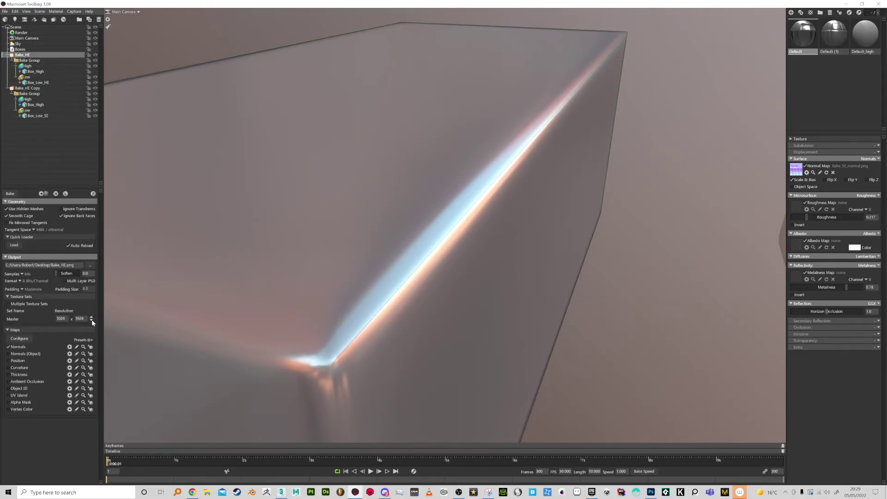
pyautogui.click(31, 281)
pyautogui.click(9, 194)
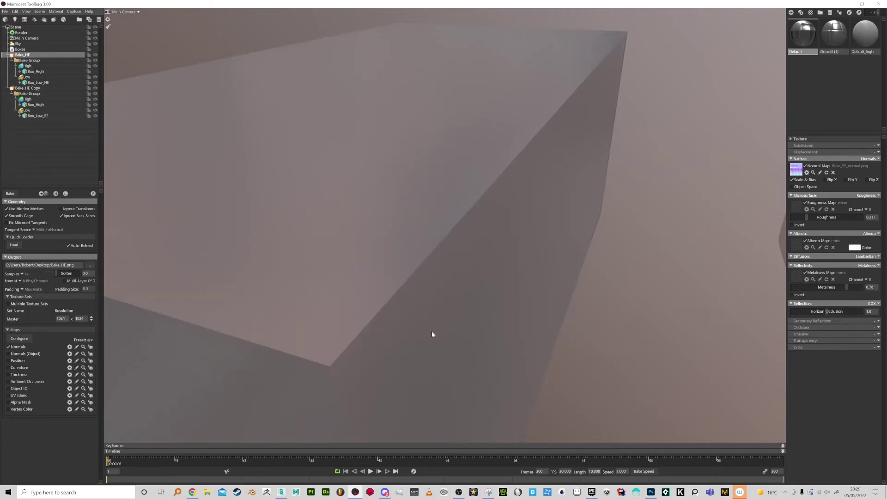
pyautogui.scroll(-5, 424, 321)
pyautogui.scroll(2, 414, 274)
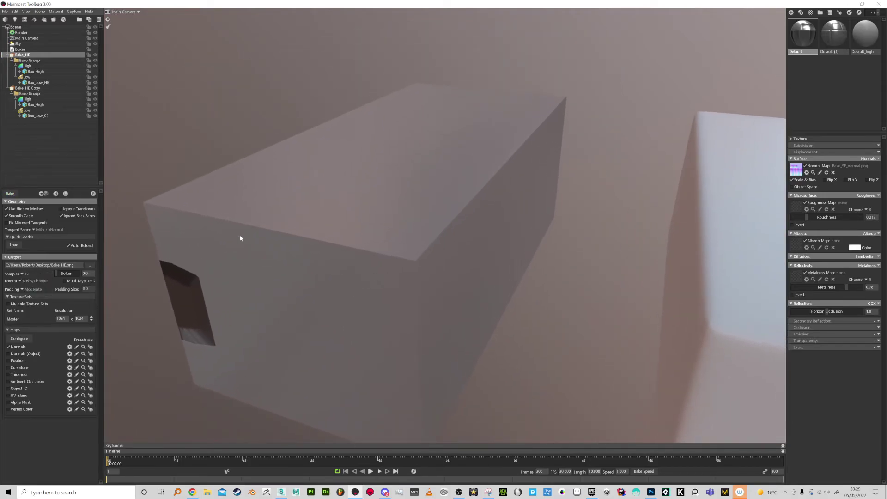
# - Set Box_Low_HE's Z position to 0 and rebake the Bake_HE project
pyautogui.click(28, 78)
pyautogui.click(39, 82)
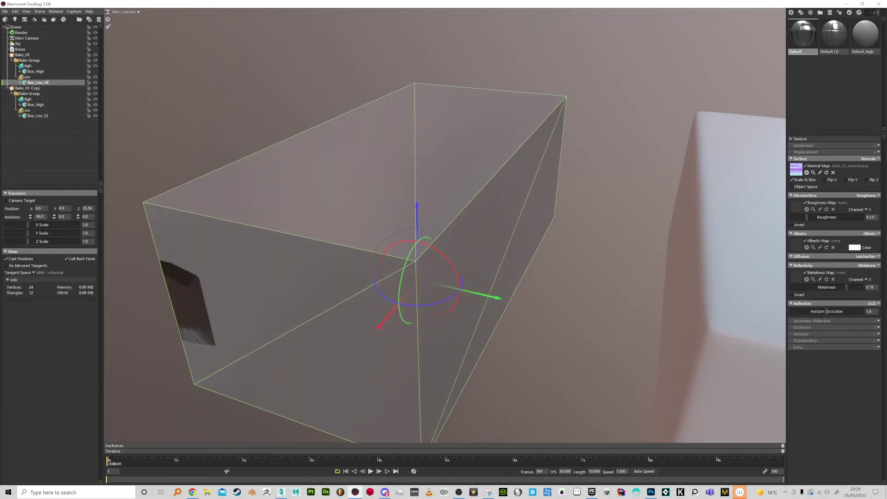
pyautogui.write('0')
pyautogui.press('Return')
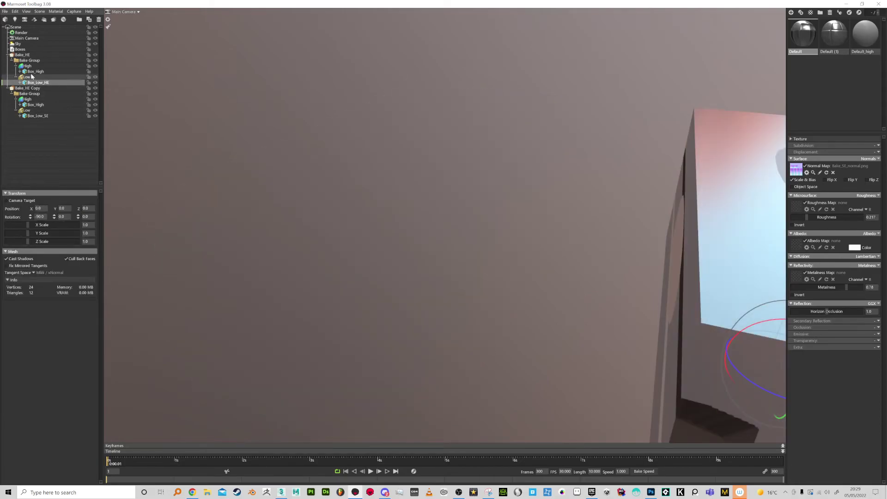
pyautogui.click(26, 55)
pyautogui.click(9, 194)
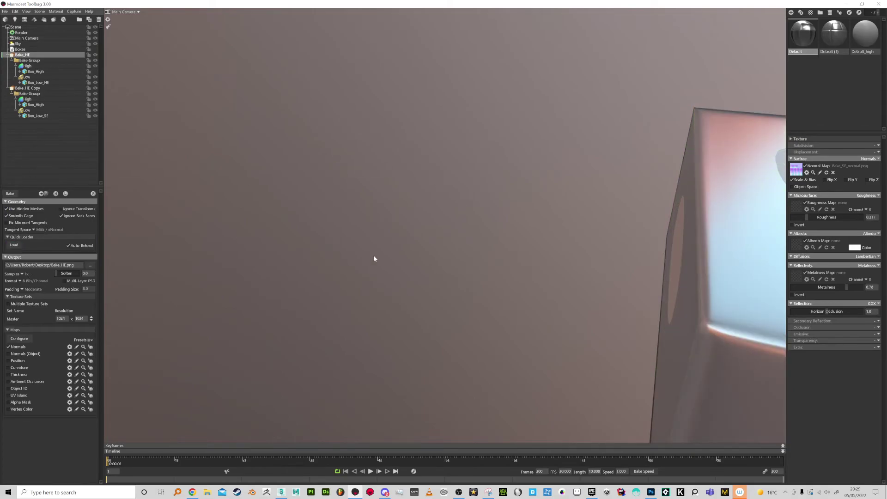
# - Move Box_Low_HE away from the high-poly box to a Z position of about 34, and deselect it
pyautogui.click(38, 82)
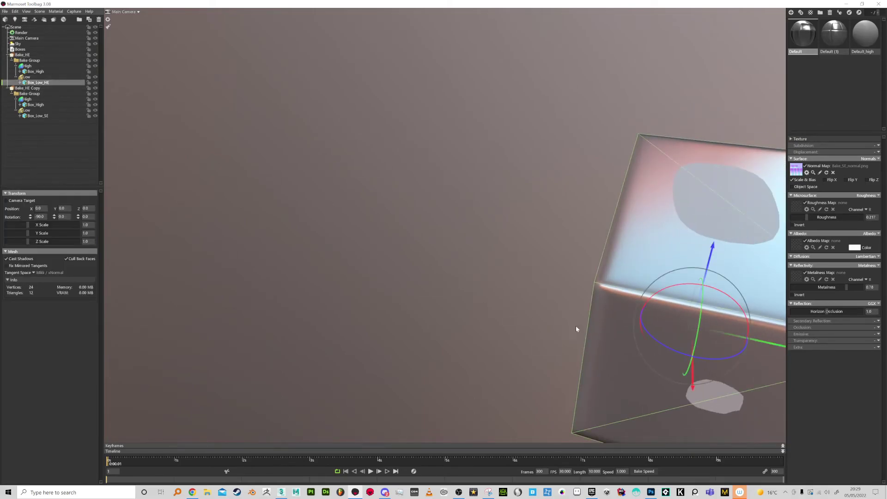
pyautogui.moveTo(768, 343); pyautogui.dragTo(479, 341)
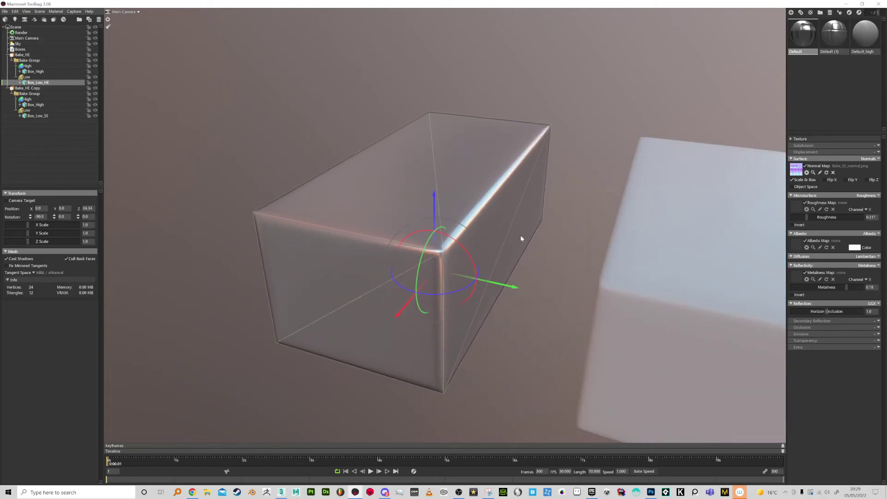
pyautogui.click(556, 258)
# - Examine the seam line and highlight of the 1024 x 1024 bake on Box_Low_HE's top edges and corner
pyautogui.scroll(5, 543, 268)
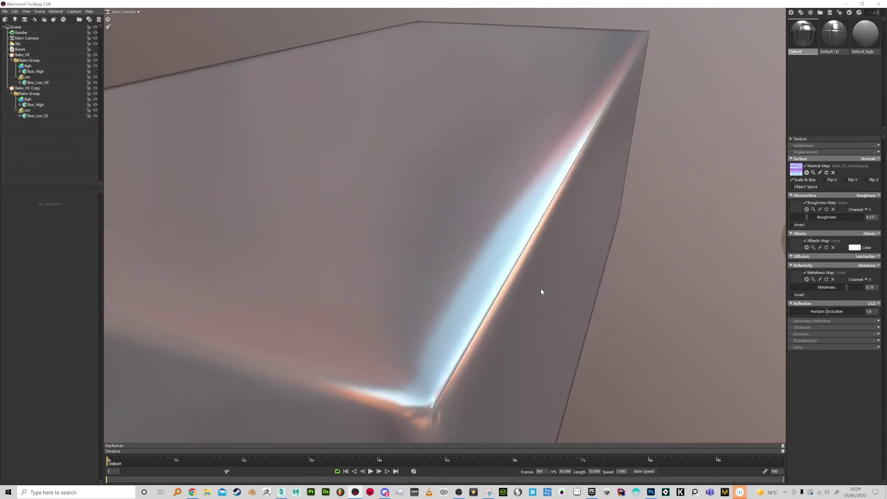
pyautogui.keyDown('alt'); pyautogui.moveTo(540, 291); pyautogui.dragTo(531, 285); pyautogui.keyUp('alt')
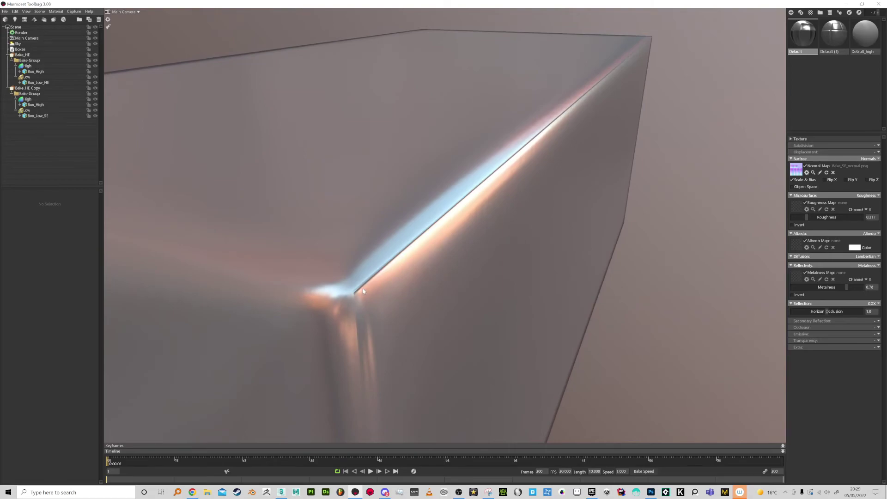
pyautogui.keyDown('alt'); pyautogui.moveTo(416, 285); pyautogui.dragTo(414, 259, button='right'); pyautogui.keyUp('alt')
pyautogui.keyDown('alt'); pyautogui.moveTo(414, 259); pyautogui.dragTo(398, 297); pyautogui.keyUp('alt')
pyautogui.keyDown('alt'); pyautogui.moveTo(398, 298); pyautogui.dragTo(399, 263, button='right'); pyautogui.keyUp('alt')
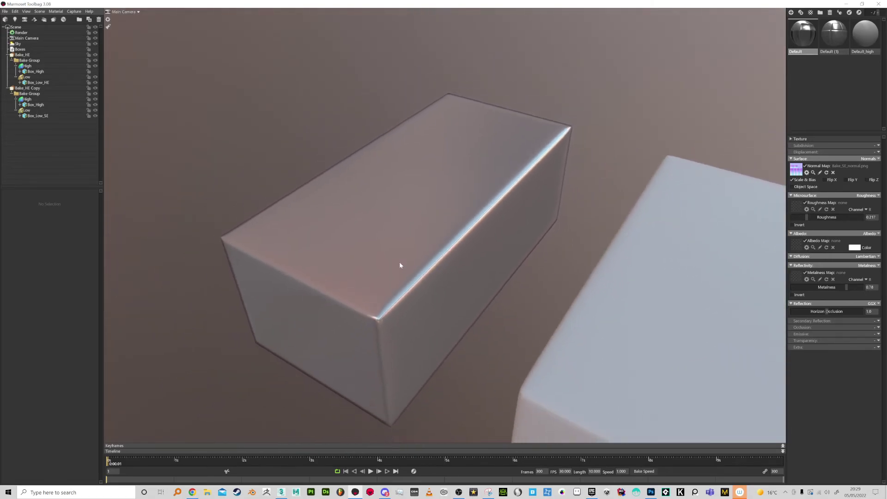
pyautogui.moveTo(400, 263); pyautogui.dragTo(457, 246)
pyautogui.keyDown('alt'); pyautogui.moveTo(457, 246); pyautogui.dragTo(455, 274, button='right'); pyautogui.keyUp('alt')
pyautogui.keyDown('alt'); pyautogui.moveTo(455, 275); pyautogui.dragTo(462, 290); pyautogui.keyUp('alt')
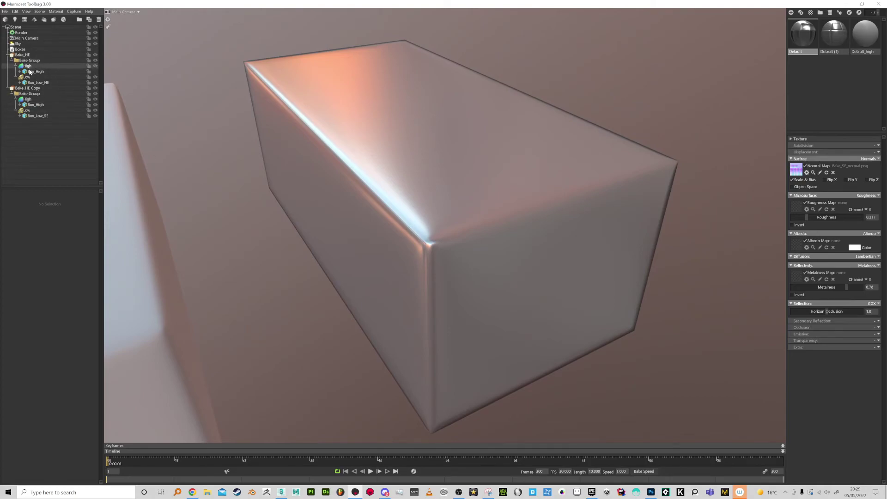
pyautogui.scroll(-1, 368, 182)
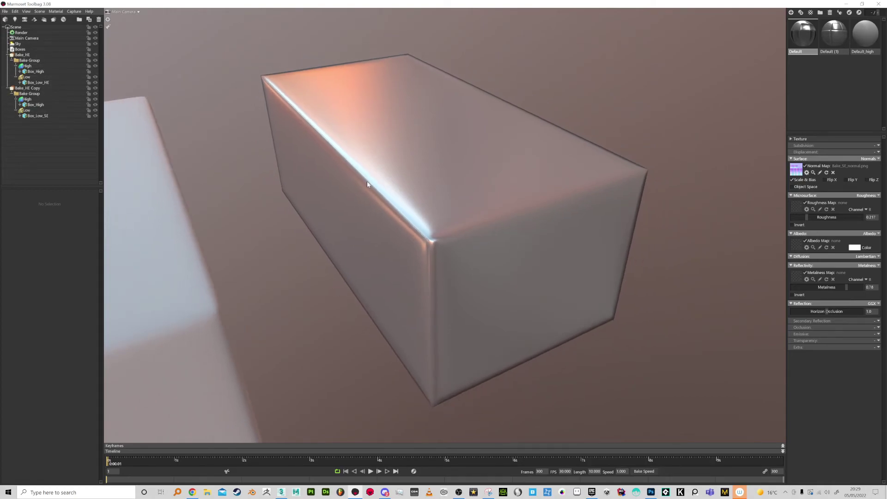
# - Set Box_Low_HE's Z position to 0 and the Bake_HE project's resolution to 256 x 256
pyautogui.click(52, 78)
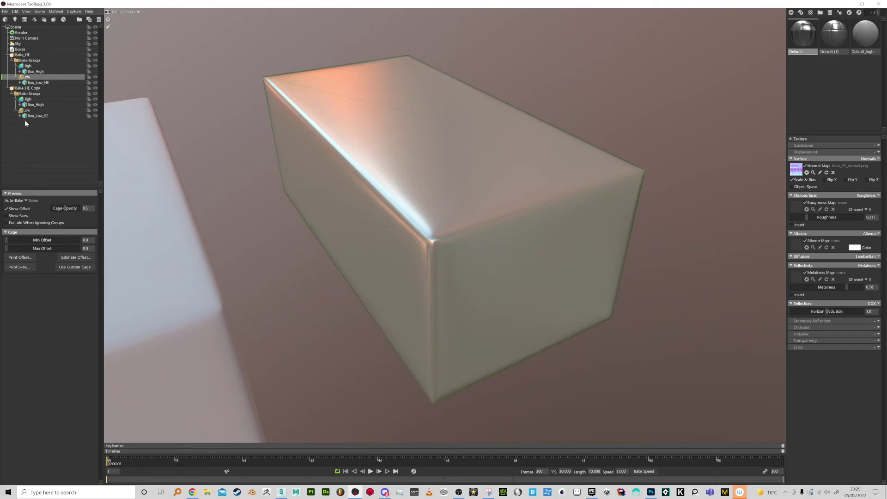
pyautogui.click(35, 82)
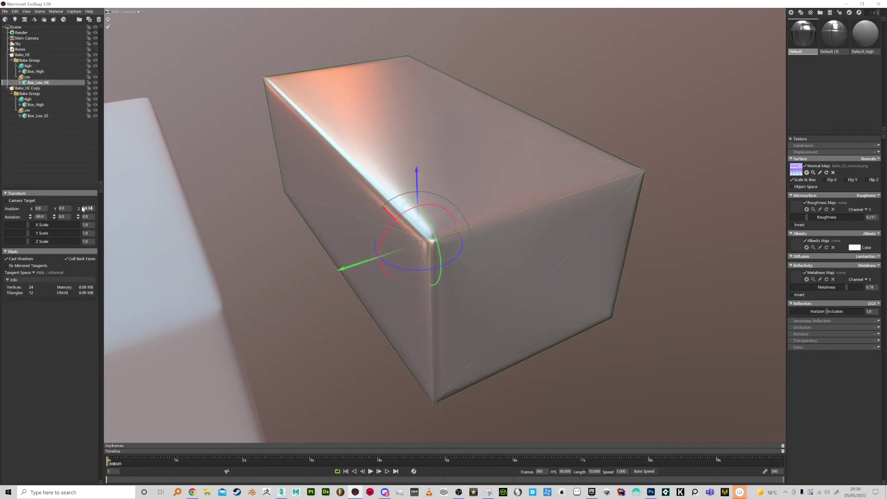
pyautogui.write('0')
pyautogui.press('Return')
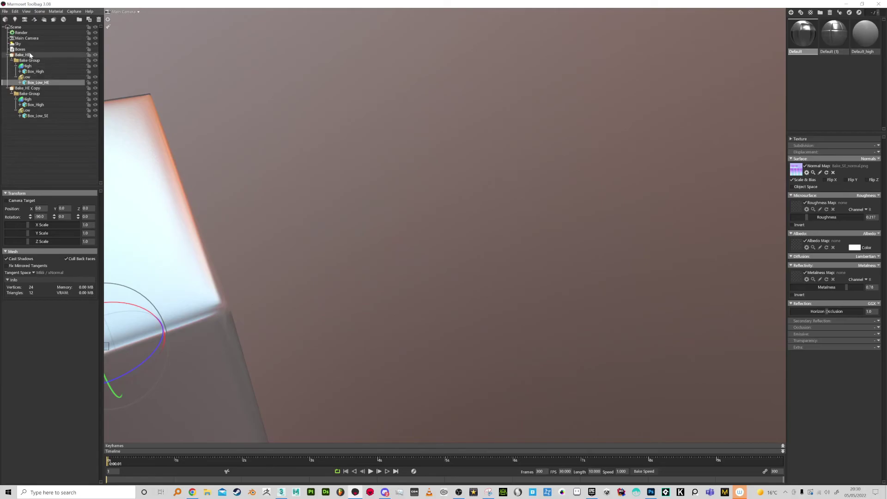
pyautogui.click(29, 55)
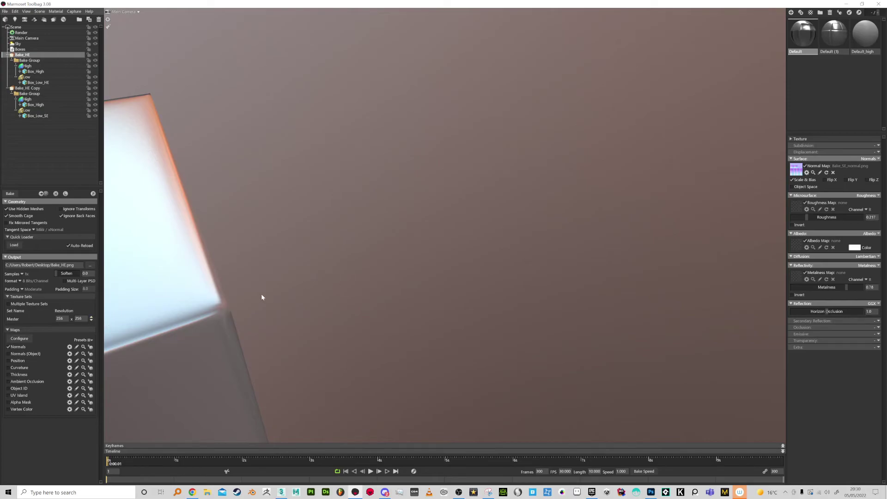
# - Rebake the Bake_HE project at 256 x 256 and hide the high-poly box so only the low-poly box shows
pyautogui.moveTo(262, 296); pyautogui.dragTo(455, 254)
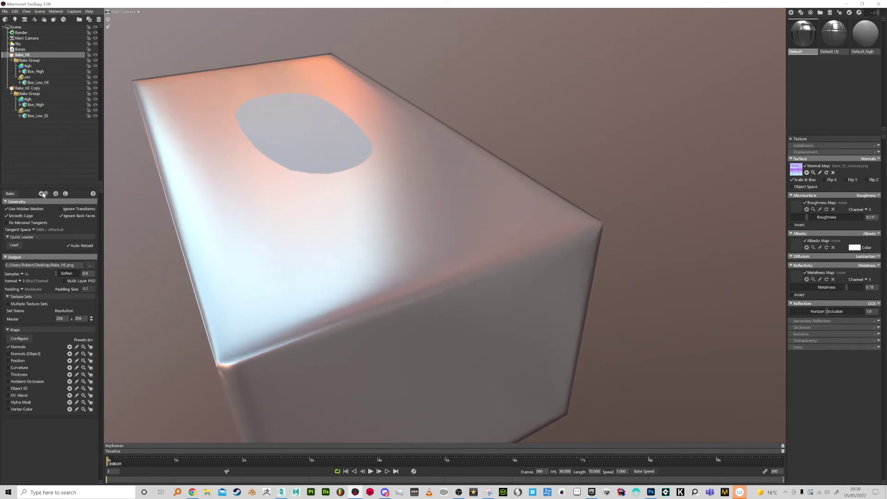
pyautogui.click(10, 194)
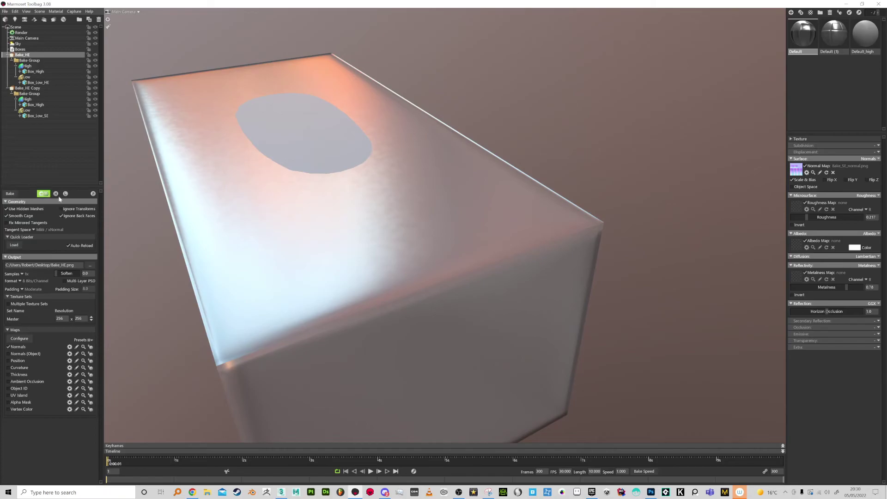
pyautogui.click(93, 195)
pyautogui.click(96, 99)
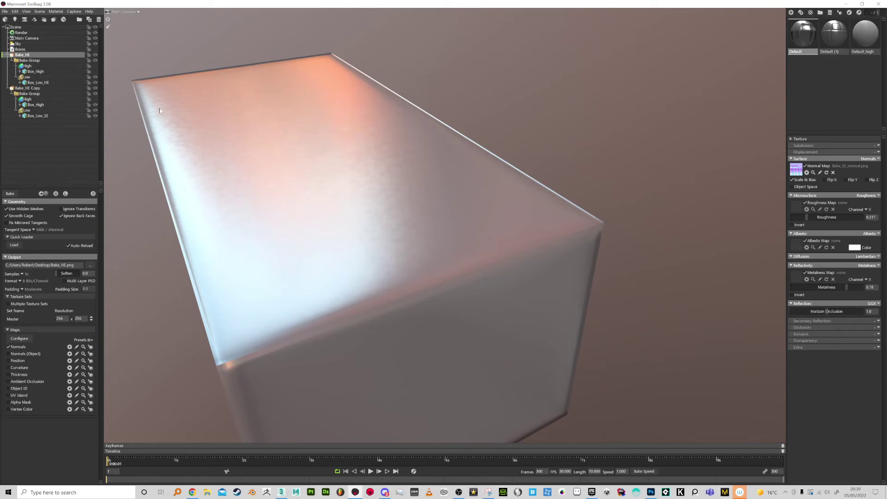
# - Examine the highlights and seam lines of the 256 x 256 bake along Box_Low_HE's top edges and front corner
pyautogui.moveTo(183, 115); pyautogui.dragTo(288, 148)
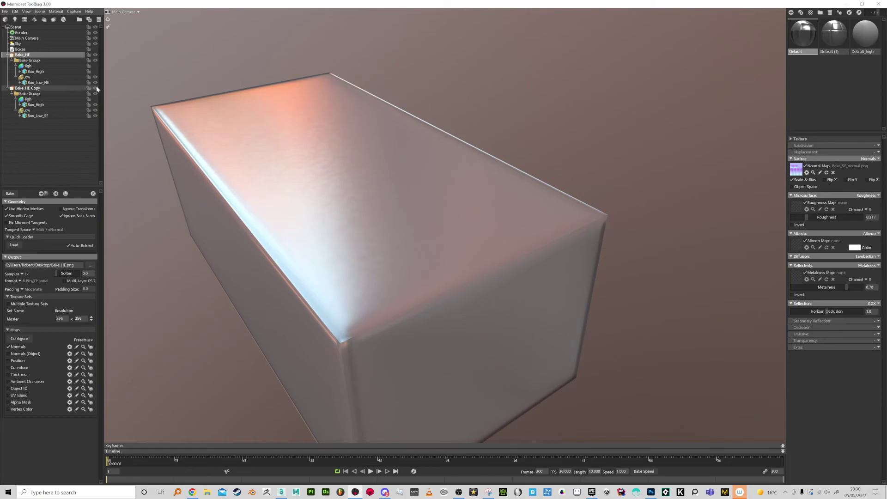
pyautogui.moveTo(235, 163)
pyautogui.mouseDown(button='right')
pyautogui.moveTo(235, 130)
pyautogui.moveTo(234, 158)
pyautogui.mouseUp(button='right')
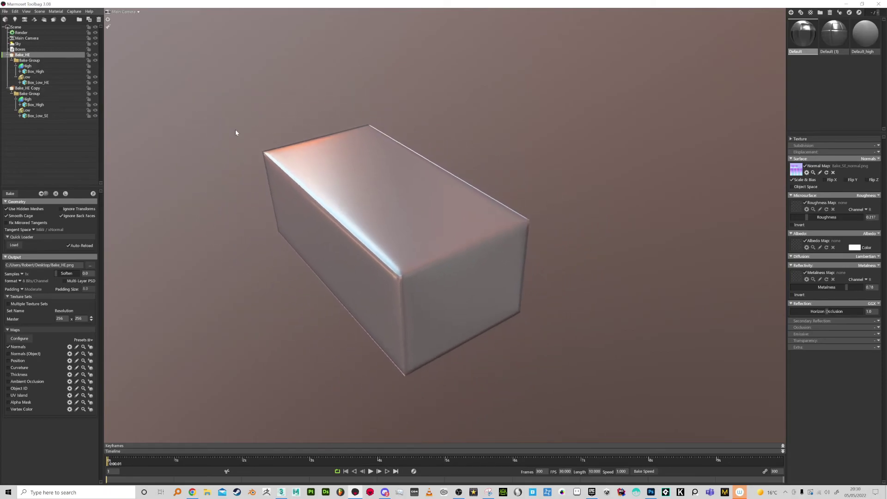
pyautogui.moveTo(234, 158); pyautogui.dragTo(280, 167)
pyautogui.moveTo(280, 164); pyautogui.dragTo(278, 179, button='right')
pyautogui.moveTo(278, 179); pyautogui.dragTo(343, 232)
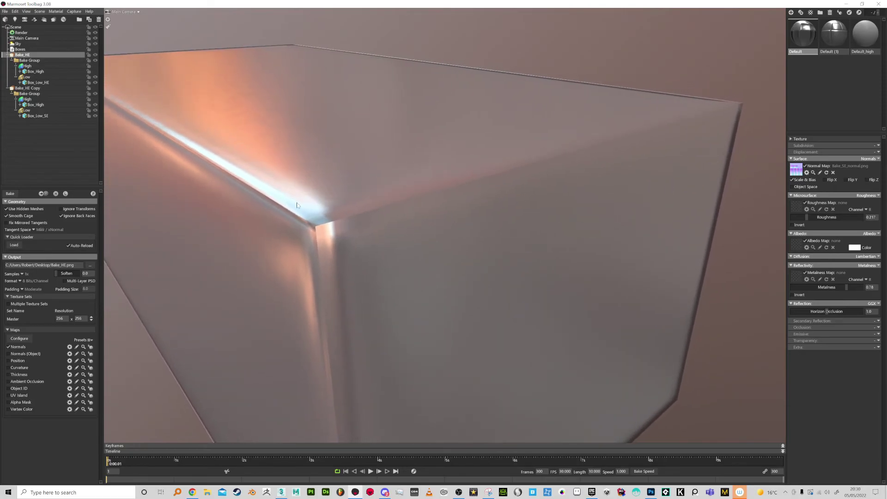
pyautogui.scroll(-5, 341, 225)
pyautogui.scroll(2, 324, 159)
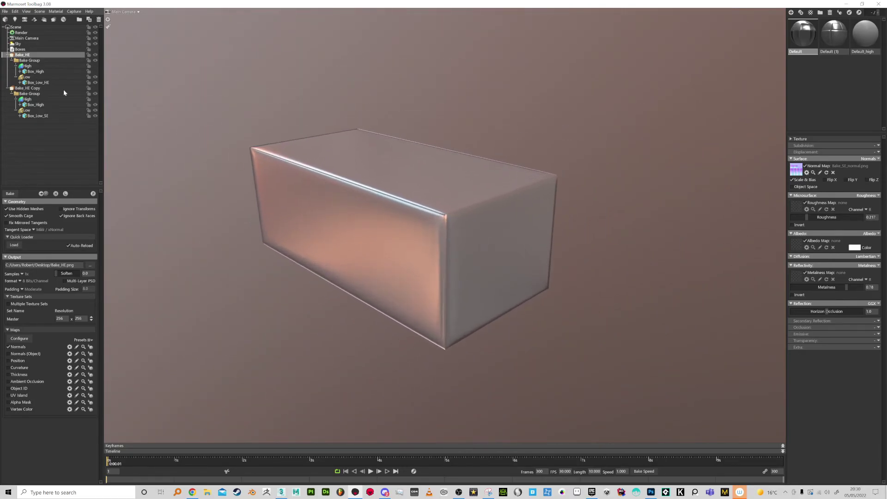
# - Hide the Bake_HE project and rename the Bake_HE Copy project as Bake_SE
pyautogui.click(95, 66)
pyautogui.click(96, 55)
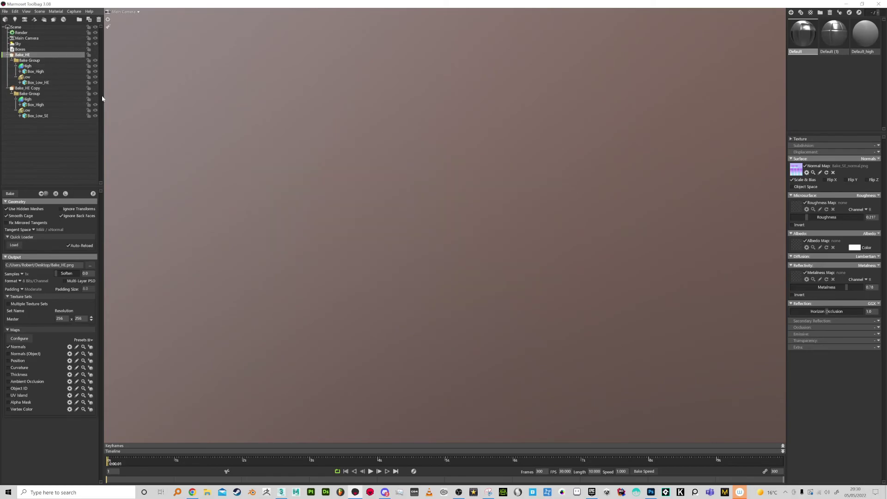
pyautogui.click(95, 93)
pyautogui.doubleClick(40, 88)
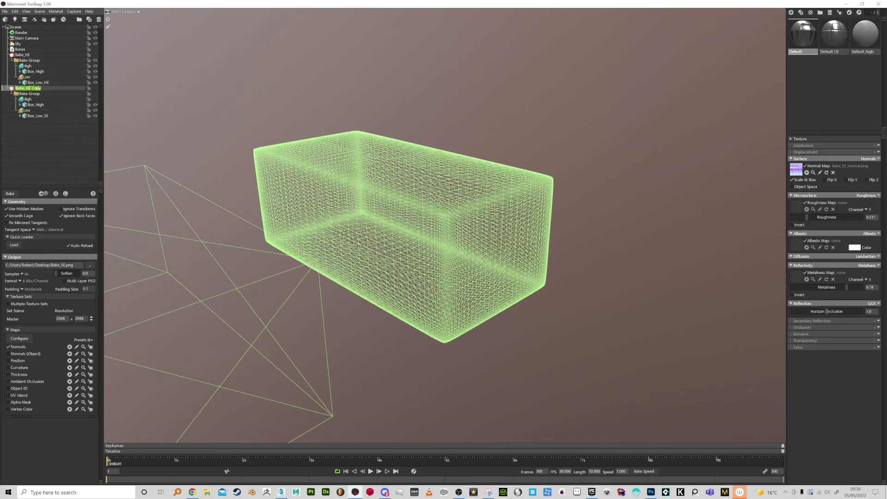
pyautogui.moveTo(41, 88); pyautogui.dragTo(25, 88)
pyautogui.write('SE')
pyautogui.press('Return')
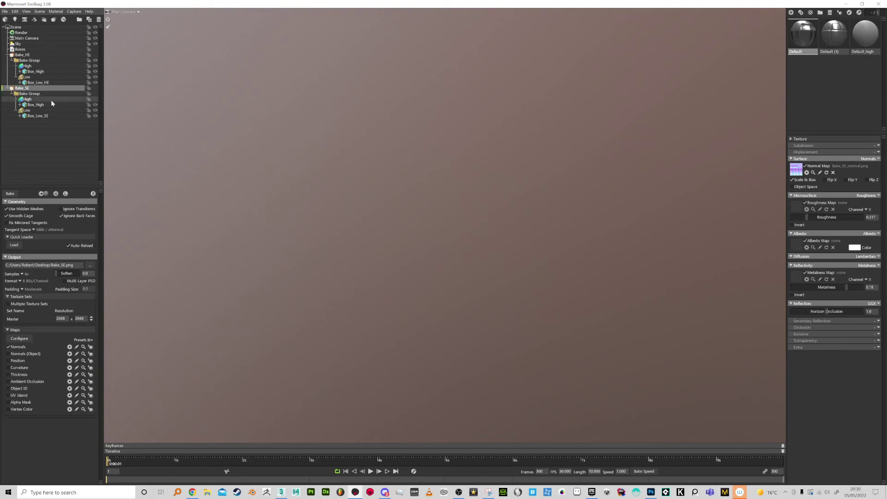
# - Show the Bake_SE project and set Box_Low_SE's Z position to 0
pyautogui.click(94, 88)
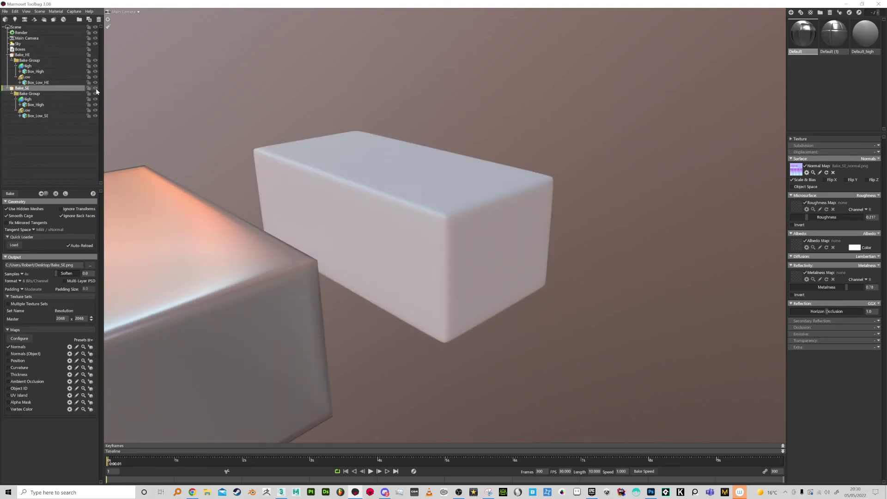
pyautogui.click(34, 111)
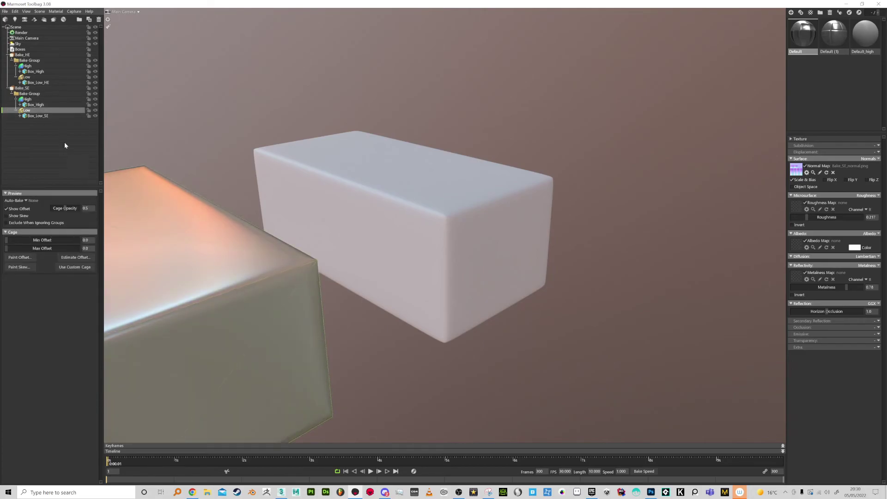
pyautogui.click(45, 115)
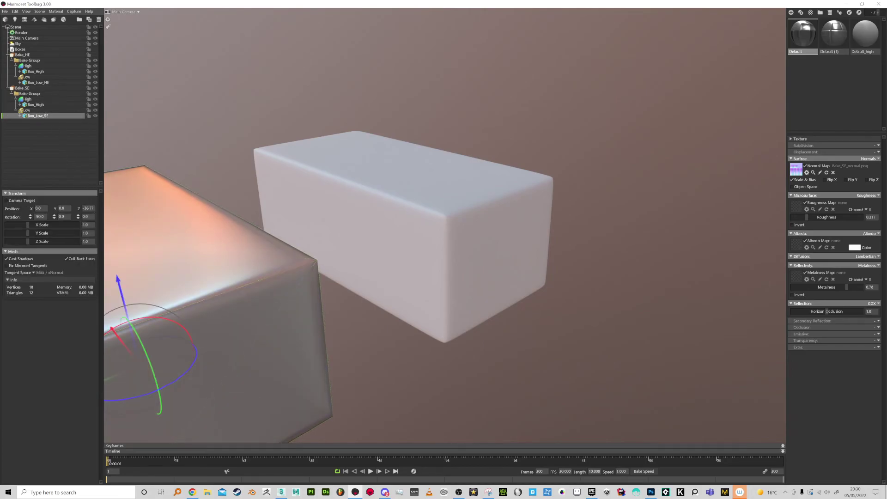
pyautogui.write('0')
pyautogui.press('Return')
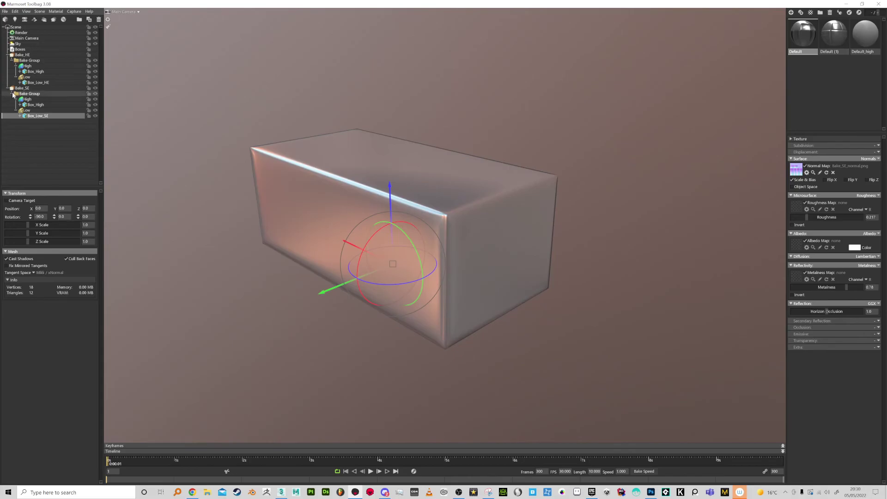
# - Set the Bake_SE project's resolution to 256 x 256, rebake it and check the box's edges
pyautogui.click(29, 89)
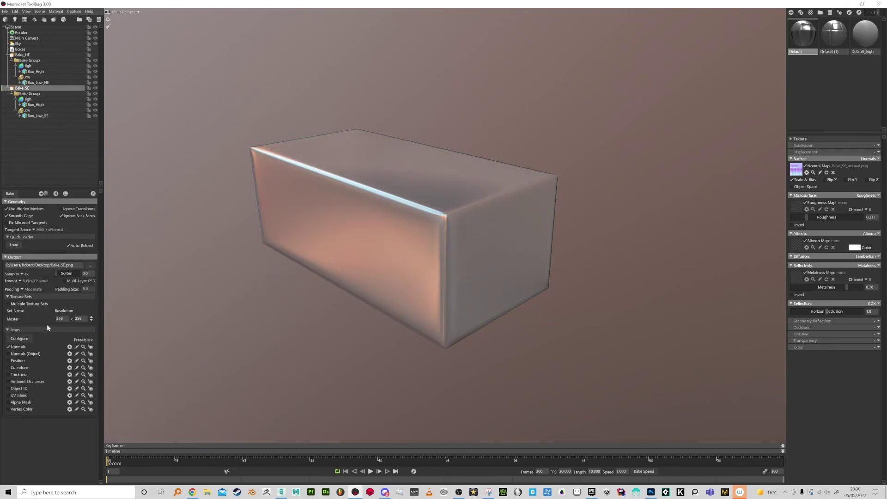
pyautogui.click(30, 275)
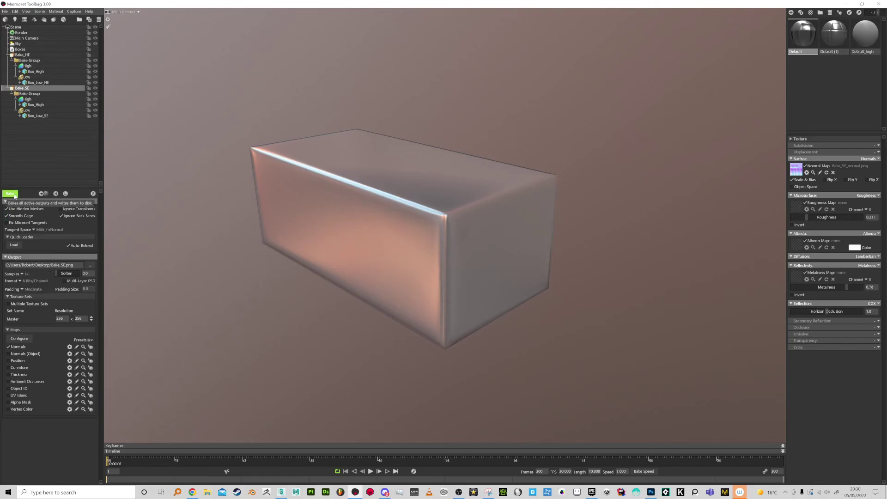
pyautogui.click(93, 195)
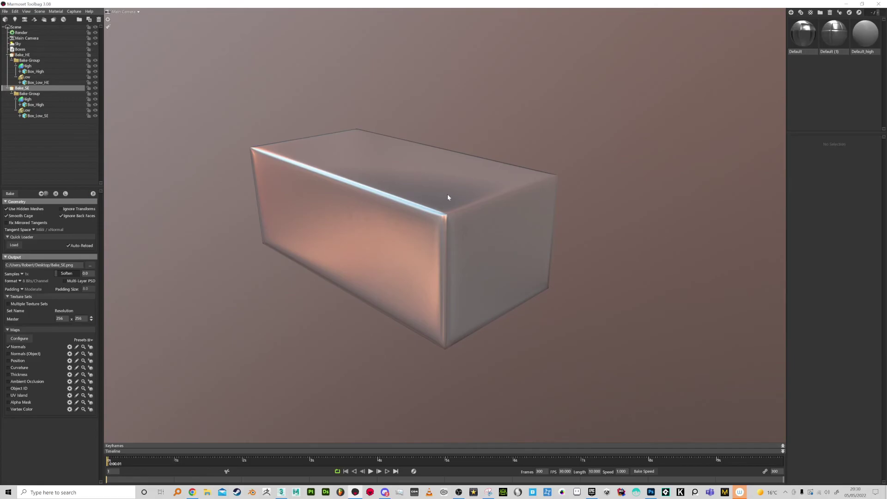
pyautogui.keyDown('alt'); pyautogui.moveTo(447, 194); pyautogui.dragTo(448, 226, button='right'); pyautogui.keyUp('alt')
pyautogui.keyDown('alt'); pyautogui.moveTo(447, 227); pyautogui.dragTo(445, 237); pyautogui.keyUp('alt')
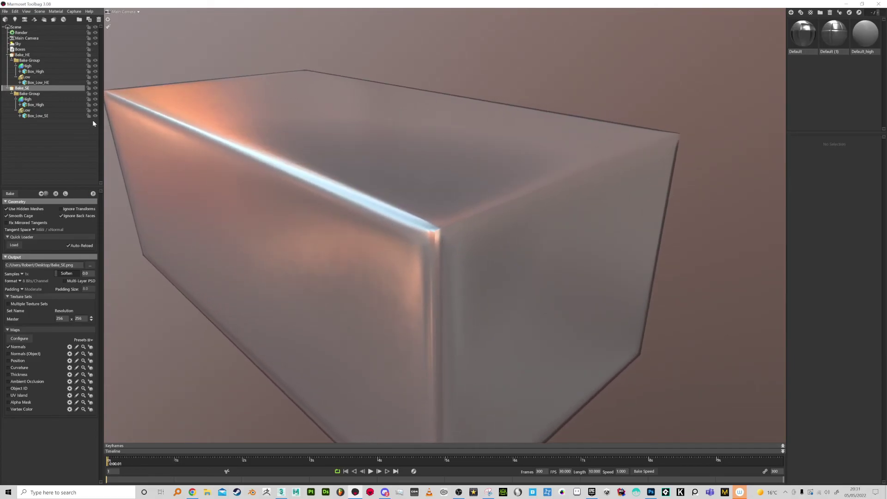
pyautogui.moveTo(433, 228); pyautogui.dragTo(382, 208, button='right')
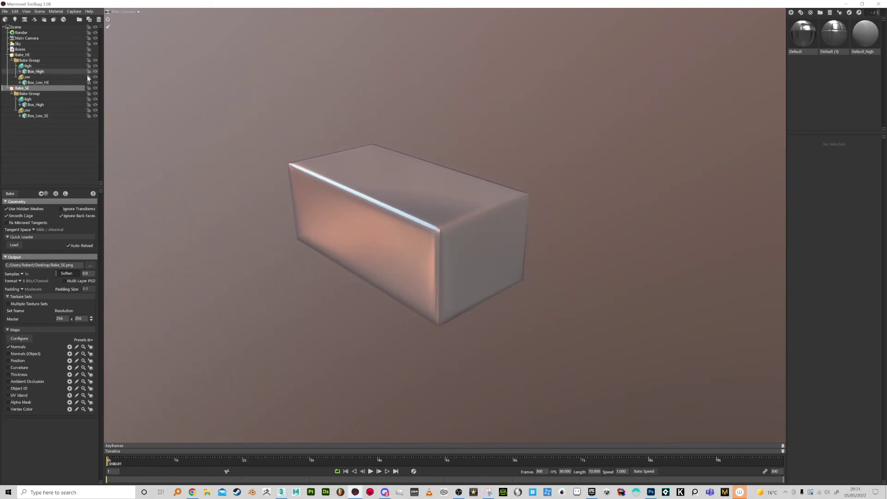
# - Show the Bake_HE project with only its low-poly box visible and move Box_Low_HE along Z until it stands clear of Box_Low_SE
pyautogui.click(38, 83)
pyautogui.click(19, 83)
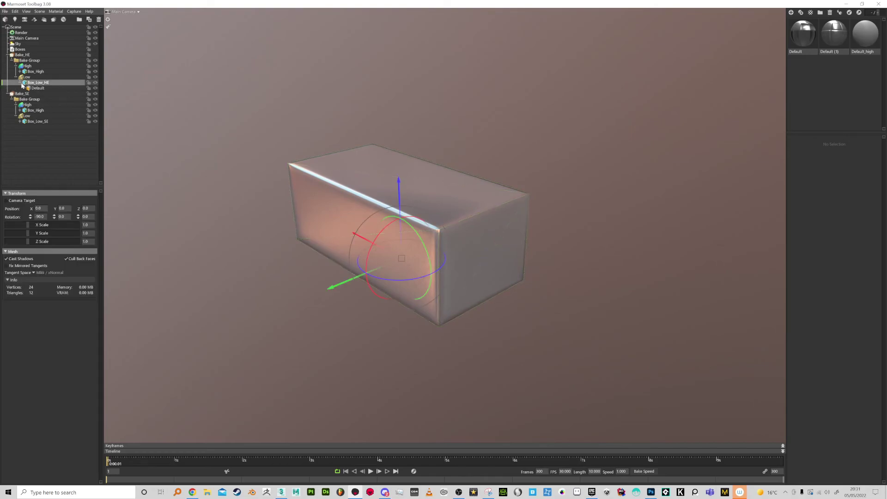
pyautogui.click(37, 88)
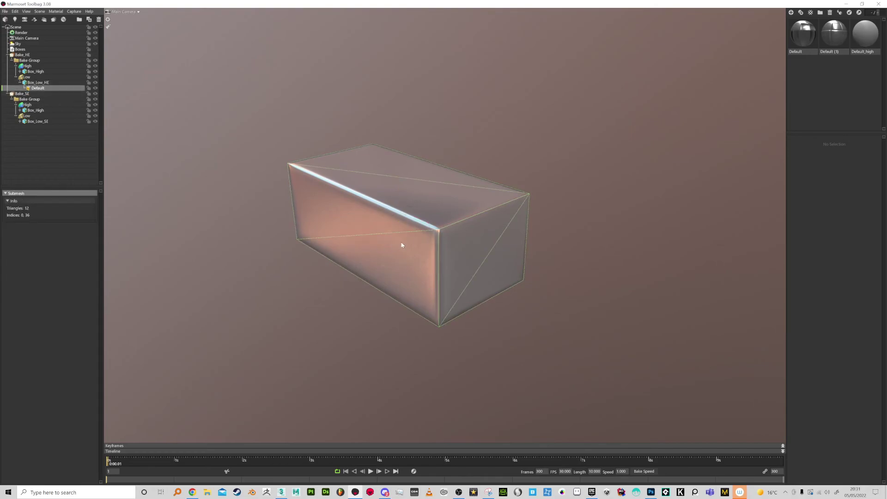
pyautogui.click(31, 83)
pyautogui.moveTo(344, 288); pyautogui.dragTo(395, 258)
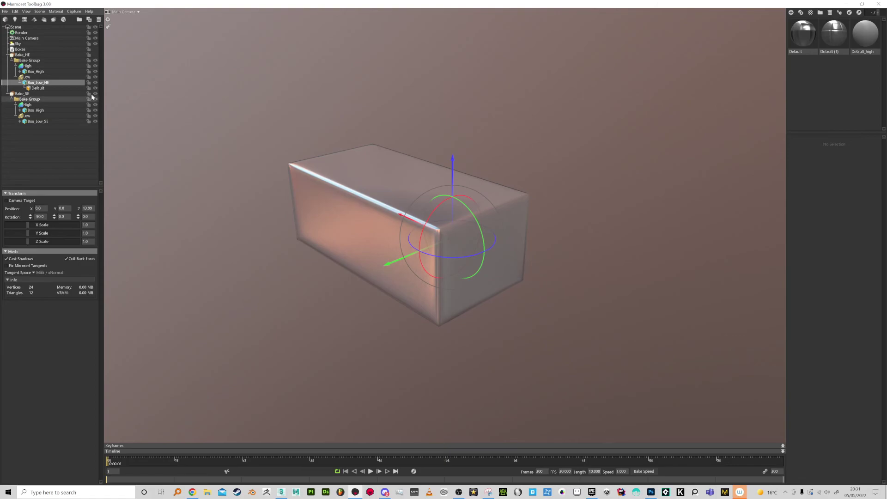
pyautogui.click(95, 55)
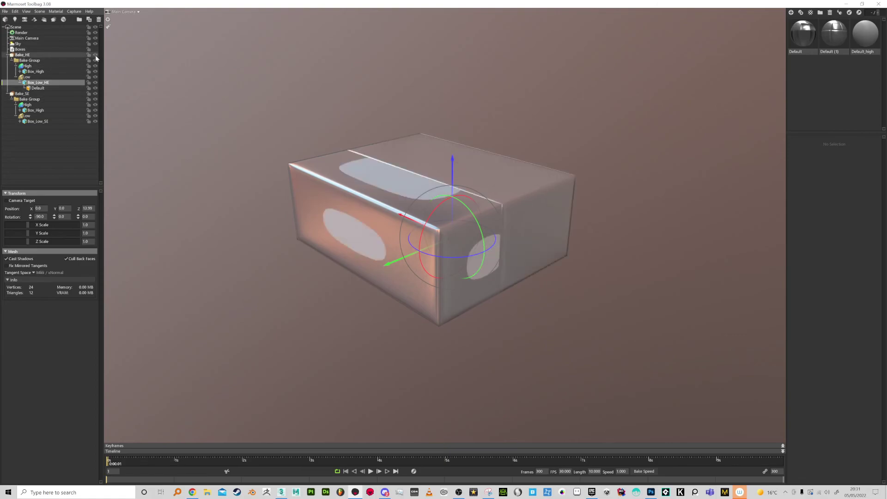
pyautogui.moveTo(395, 261); pyautogui.dragTo(422, 245)
pyautogui.click(95, 65)
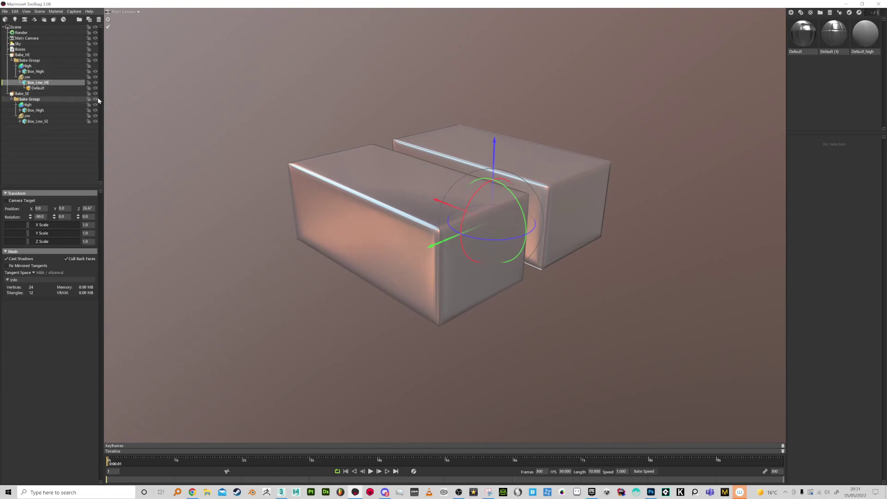
# - Compare the top-edge highlights and corner seams of Box_Low_SE and Box_Low_HE side by side up close
pyautogui.keyDown('alt'); pyautogui.moveTo(657, 237); pyautogui.dragTo(649, 251); pyautogui.keyUp('alt')
pyautogui.keyDown('alt'); pyautogui.moveTo(623, 194); pyautogui.dragTo(636, 298, button='right'); pyautogui.keyUp('alt')
pyautogui.click(636, 301)
pyautogui.click(445, 308)
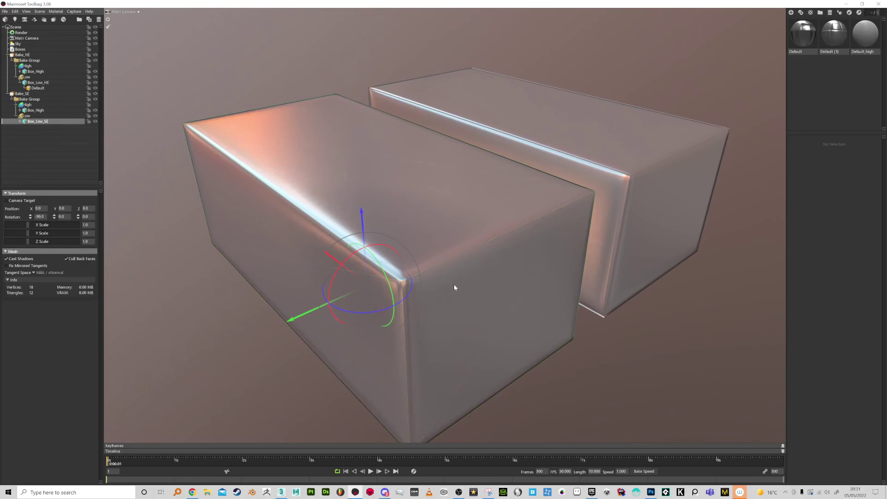
pyautogui.keyDown('alt'); pyautogui.moveTo(447, 307); pyautogui.dragTo(439, 341); pyautogui.keyUp('alt')
pyautogui.keyDown('alt'); pyautogui.moveTo(522, 180); pyautogui.dragTo(547, 234, button='right'); pyautogui.keyUp('alt')
pyautogui.keyDown('alt'); pyautogui.moveTo(546, 234); pyautogui.dragTo(534, 233); pyautogui.keyUp('alt')
pyautogui.click(534, 233)
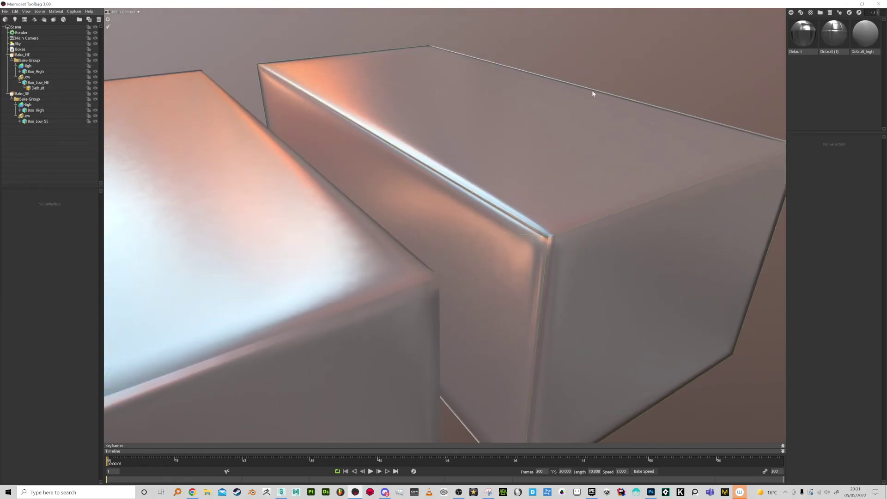
pyautogui.scroll(-6, 624, 150)
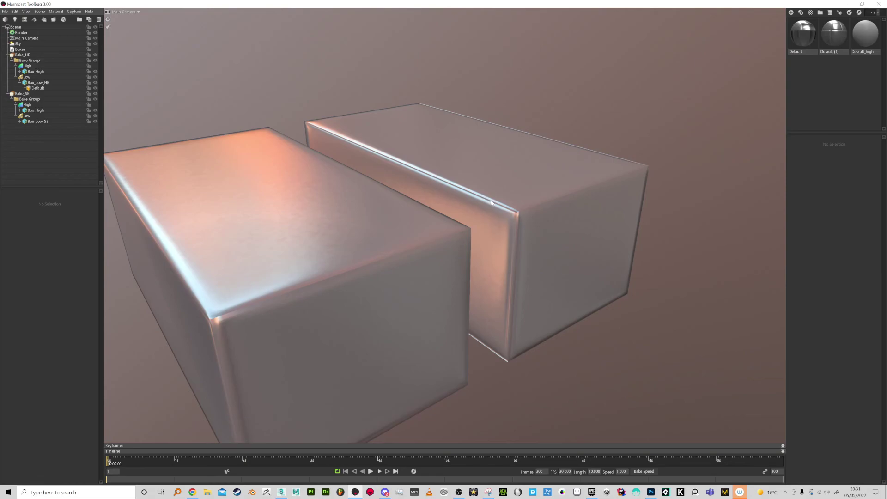
# - Compare the two baked boxes from farther away and from the opposite long side, checking the edges for seams
pyautogui.moveTo(490, 205); pyautogui.dragTo(434, 218)
pyautogui.scroll(-5, 336, 279)
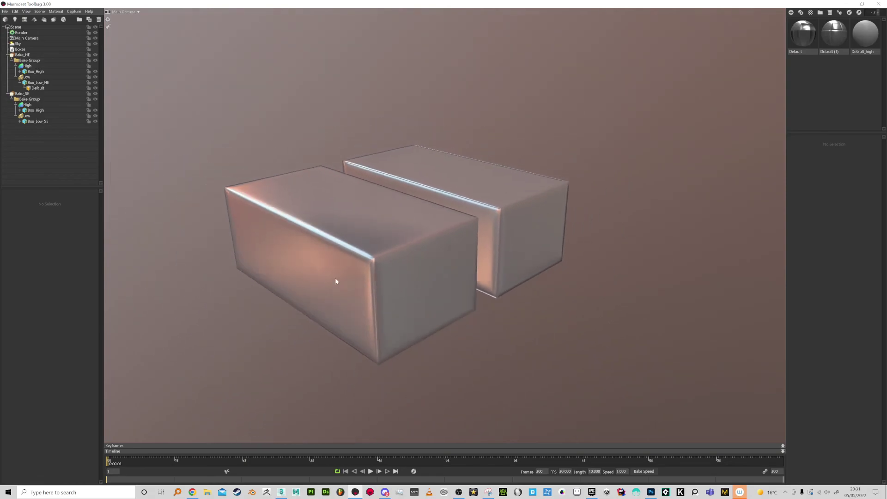
pyautogui.scroll(-2, 334, 276)
pyautogui.moveTo(331, 272); pyautogui.dragTo(325, 278)
pyautogui.scroll(-3, 396, 290)
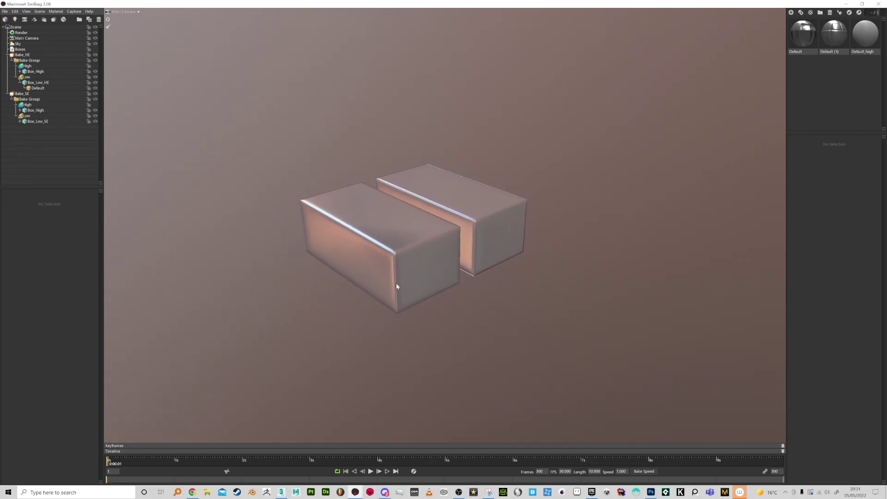
pyautogui.moveTo(397, 286); pyautogui.dragTo(460, 232)
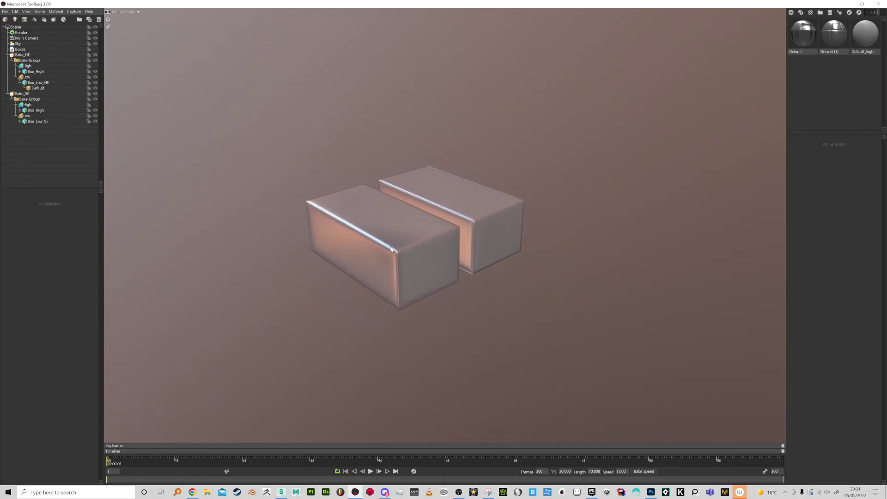
pyautogui.moveTo(411, 269); pyautogui.dragTo(283, 290)
pyautogui.scroll(5, 450, 222)
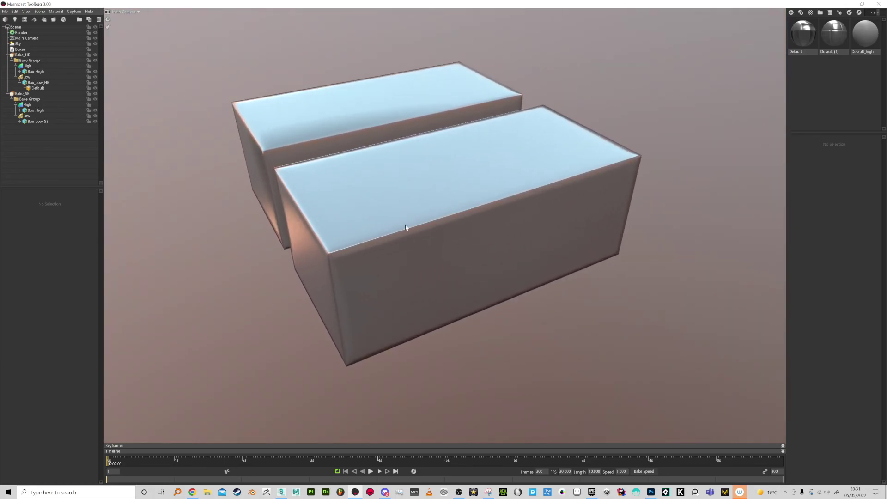
pyautogui.moveTo(381, 180); pyautogui.dragTo(296, 247)
pyautogui.moveTo(411, 238); pyautogui.dragTo(348, 174)
pyautogui.keyDown('shift'); pyautogui.moveTo(474, 203); pyautogui.dragTo(449, 294); pyautogui.keyUp('shift')
pyautogui.scroll(5, 450, 293)
pyautogui.keyDown('shift'); pyautogui.moveTo(552, 301); pyautogui.dragTo(527, 257); pyautogui.keyUp('shift')
# - Switch to 3ds Max, compare Box_Low_SE's UV layout with the edges of the model, and close the UV editor
pyautogui.hotkey('alt', 'Tab')
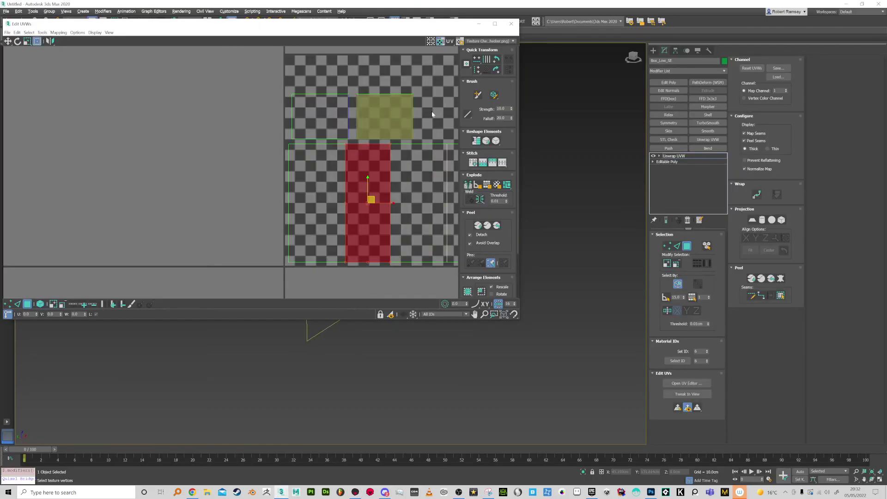
pyautogui.click(432, 113)
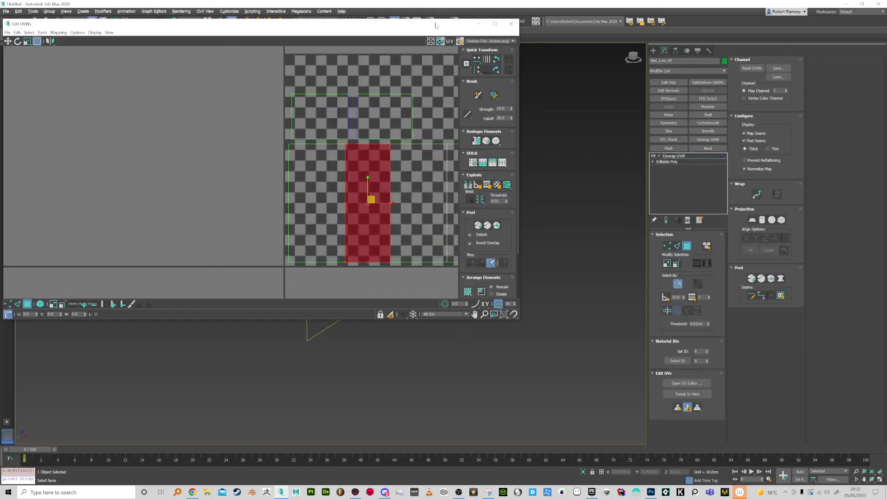
pyautogui.moveTo(258, 24); pyautogui.dragTo(259, 277)
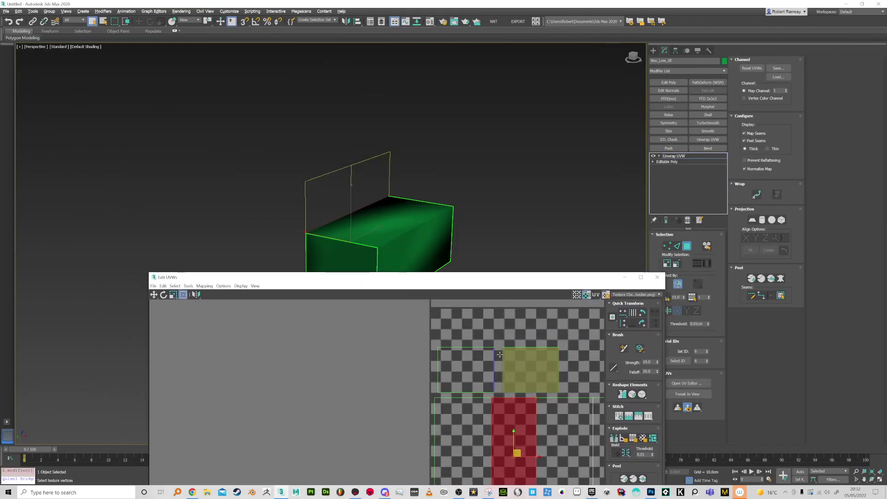
pyautogui.click(494, 407)
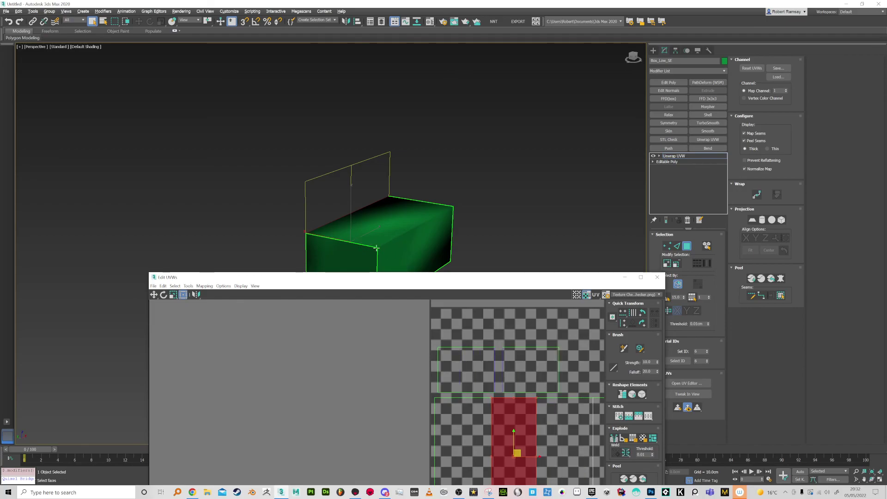
pyautogui.moveTo(485, 281); pyautogui.dragTo(460, 331)
pyautogui.keyDown('alt'); pyautogui.moveTo(495, 297); pyautogui.dragTo(487, 251, button='middle'); pyautogui.keyUp('alt')
pyautogui.moveTo(512, 326); pyautogui.dragTo(400, 320)
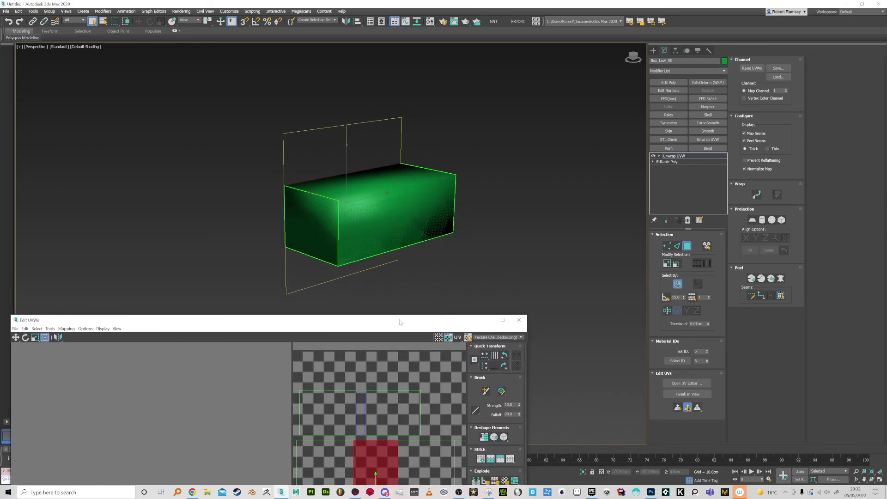
pyautogui.click(518, 319)
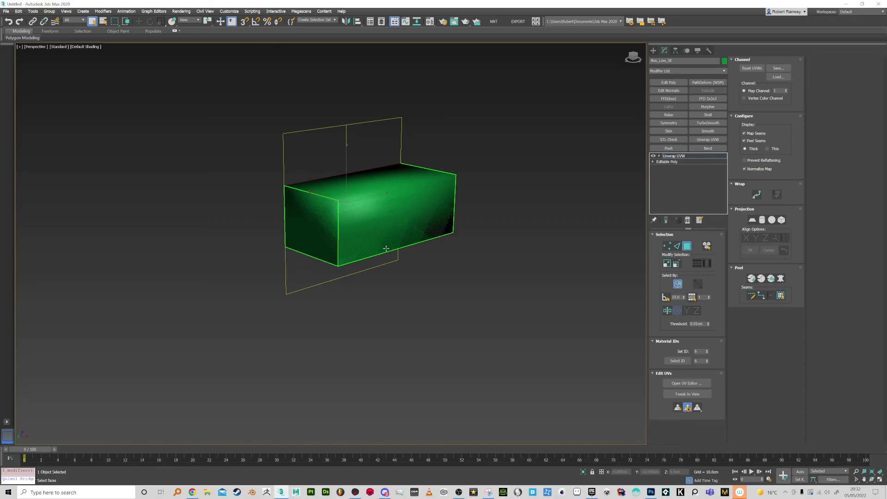